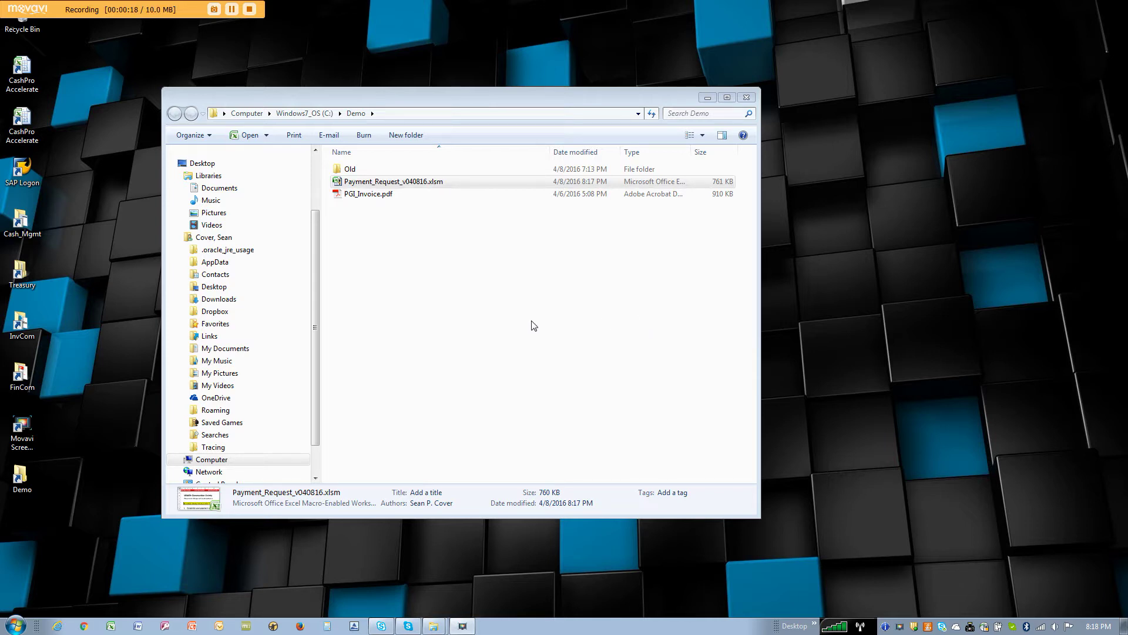
Step: Open Payment_Request_v040816.xlsm from the Demo folder in Excel
{"action": "double_click", "coordinate": [393, 184]}
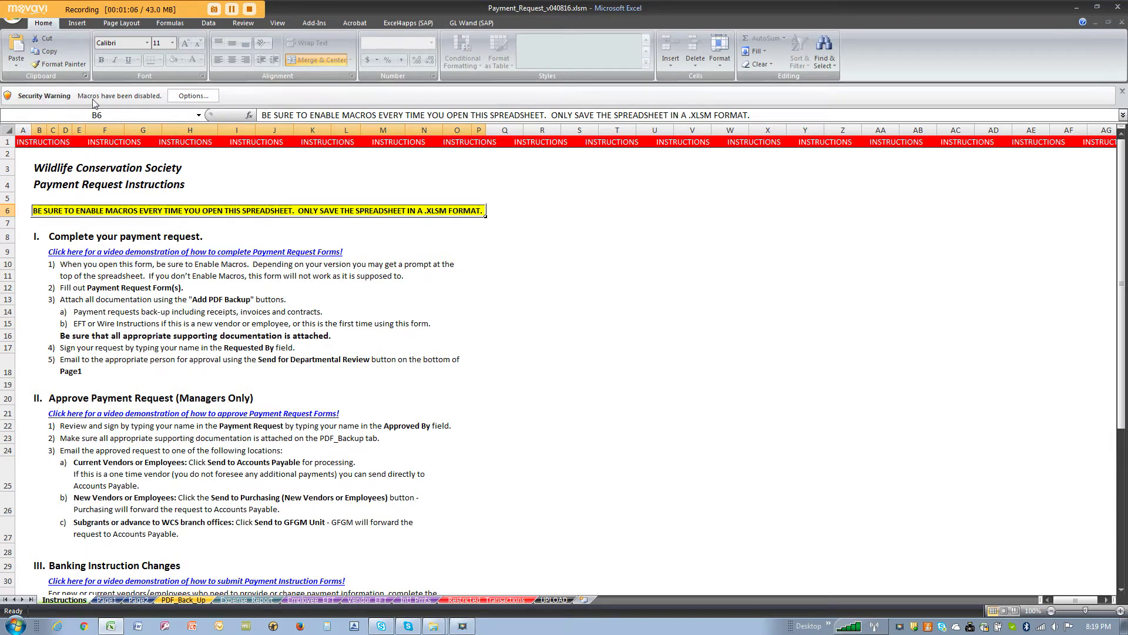
Step: Enable this workbook's content from the Security Warning options
{"action": "left_click", "coordinate": [192, 97]}
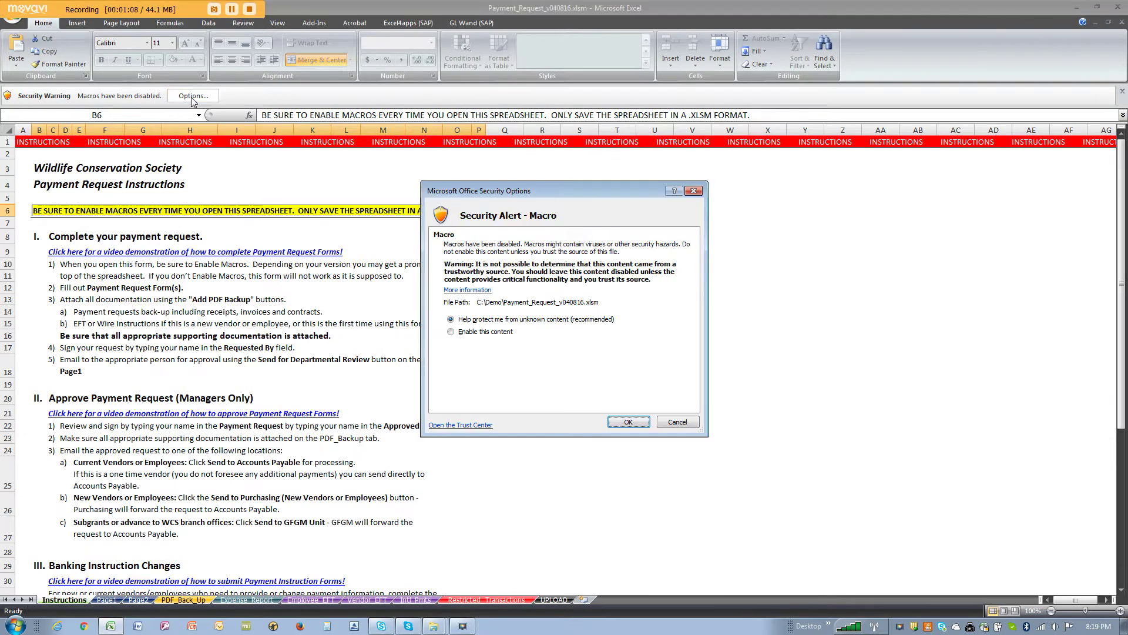
{"action": "left_click", "coordinate": [471, 332]}
{"action": "left_click", "coordinate": [627, 422]}
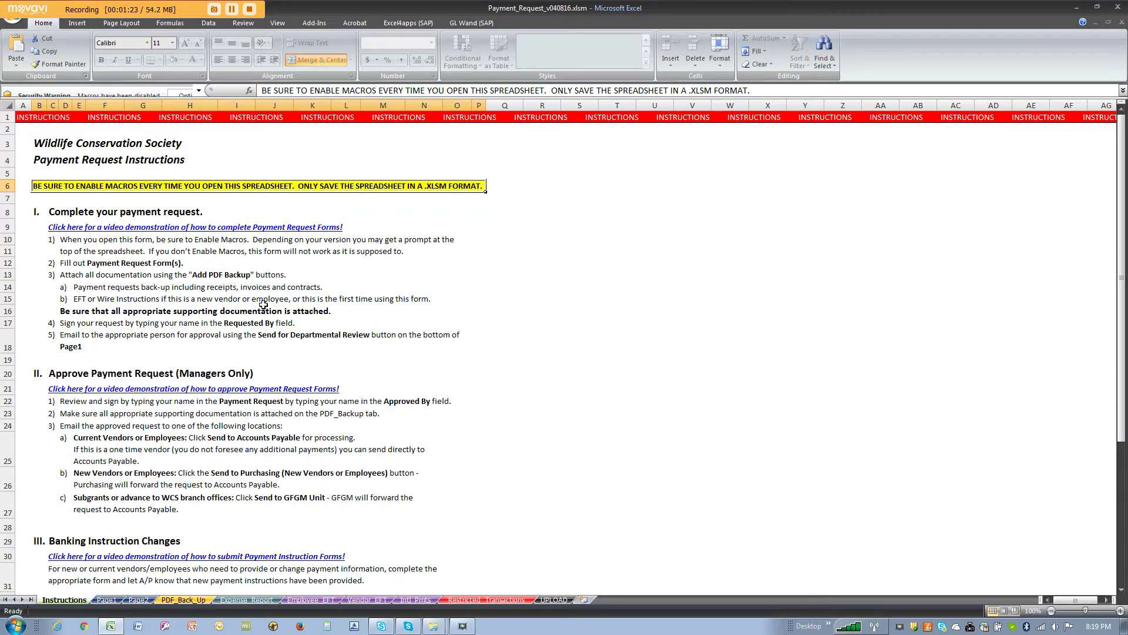
{"action": "scroll", "coordinate": [250, 452], "scroll_direction": "down", "scroll_amount": 3}
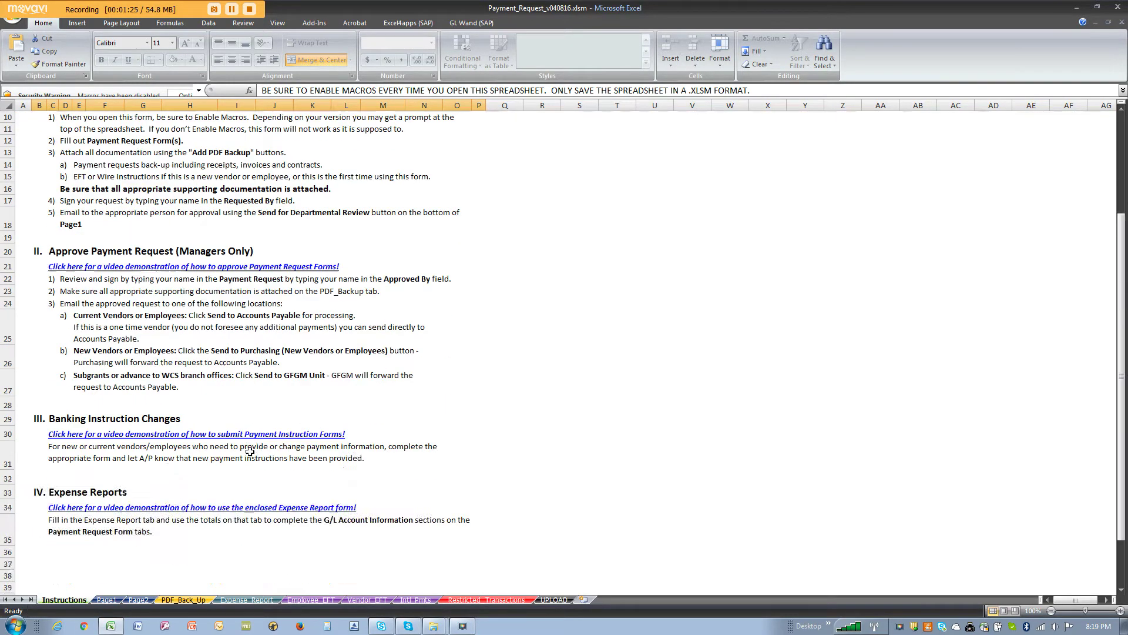
{"action": "scroll", "coordinate": [250, 451], "scroll_direction": "down", "scroll_amount": 1}
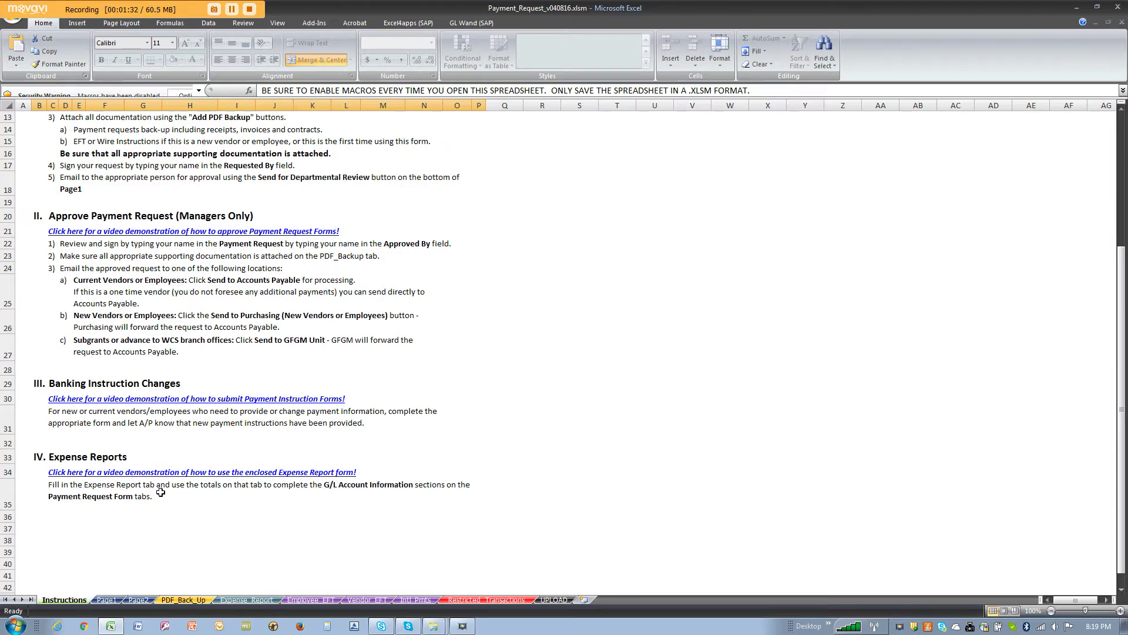
{"action": "scroll", "coordinate": [228, 344], "scroll_direction": "up", "scroll_amount": 4}
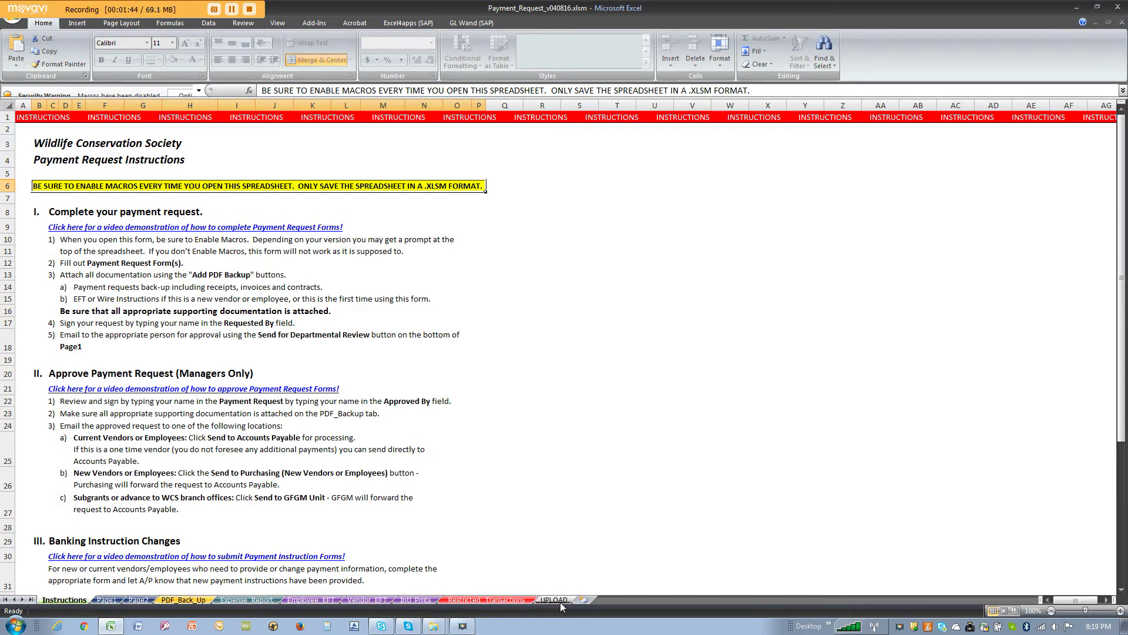
Step: Compare the Page1 and Page2 sheets and inspect the General Ledger Account table
{"action": "left_click", "coordinate": [106, 600]}
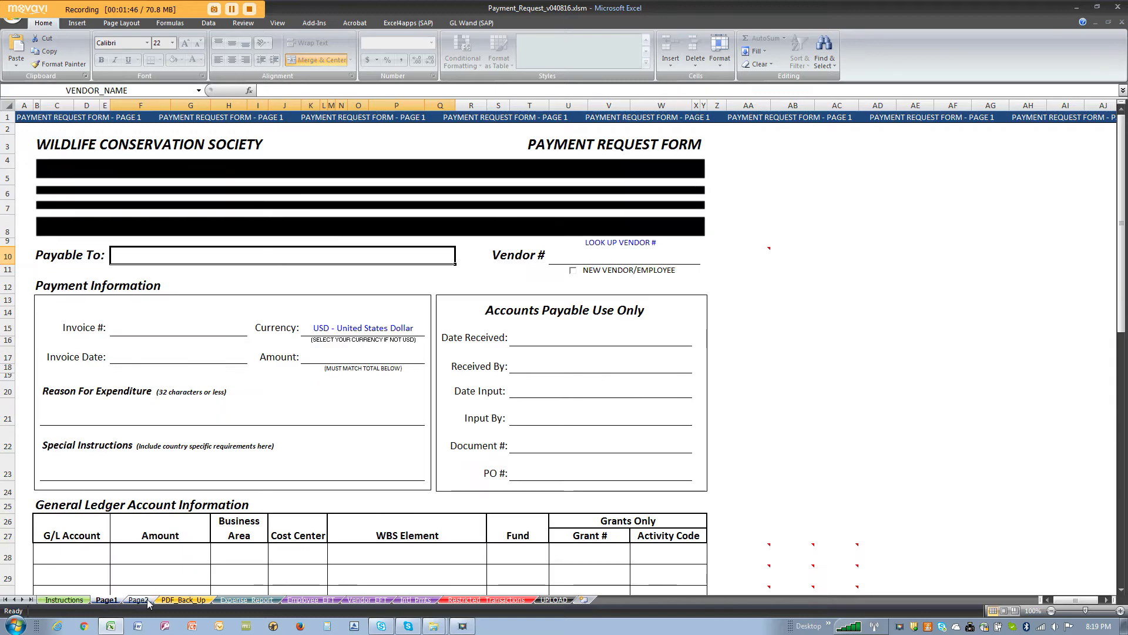
{"action": "left_click", "coordinate": [140, 599]}
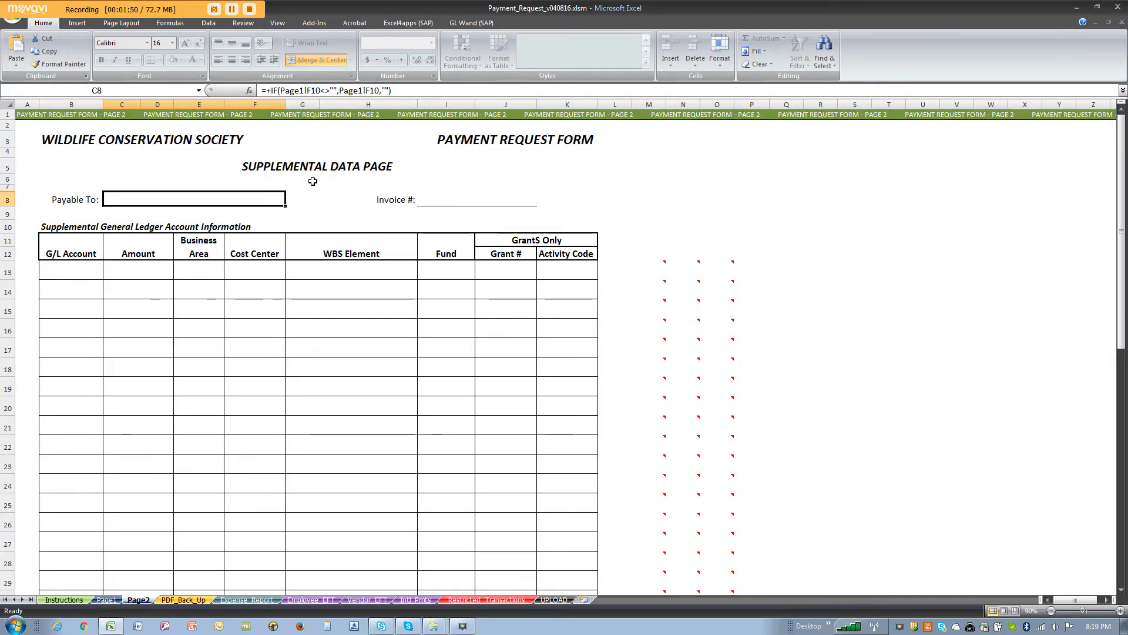
{"action": "left_click", "coordinate": [107, 599]}
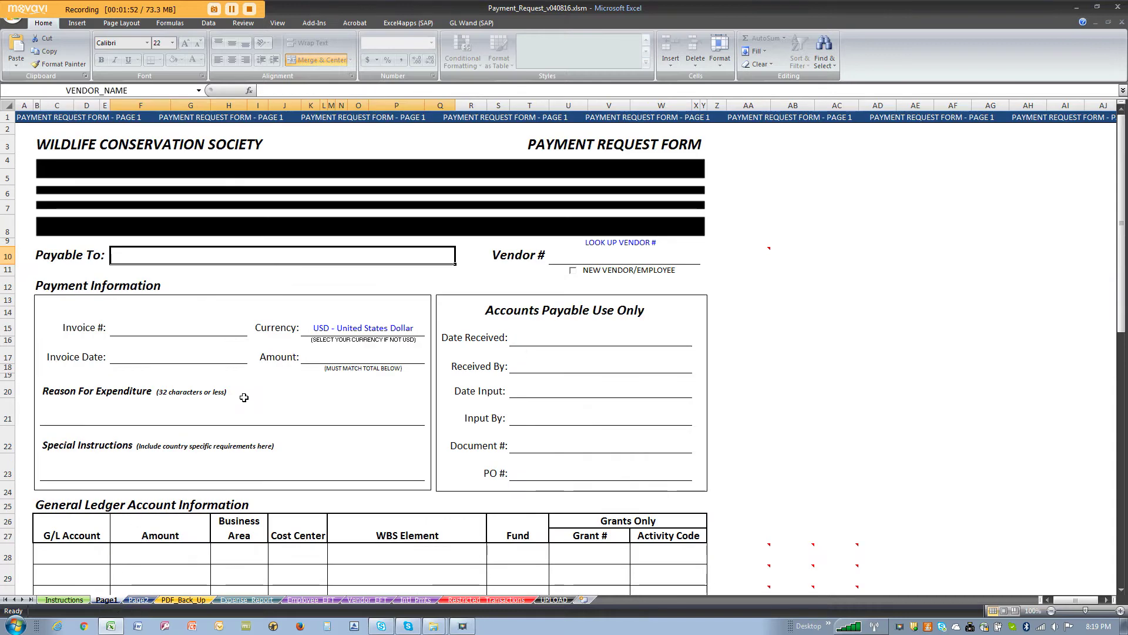
{"action": "scroll", "coordinate": [75, 333], "scroll_direction": "down", "scroll_amount": 5}
{"action": "left_click_drag", "start_coordinate": [76, 334], "coordinate": [629, 479]}
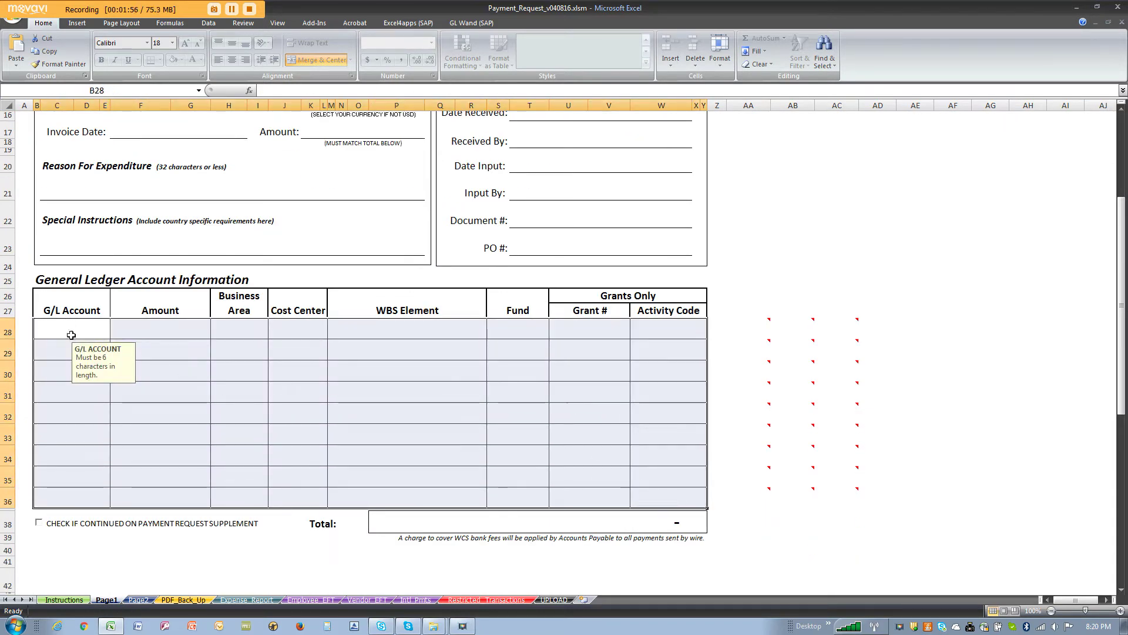
Step: Toggle 'Check if continued' on and off, then switch to the PDF_Back_Up sheet
{"action": "left_click", "coordinate": [38, 523]}
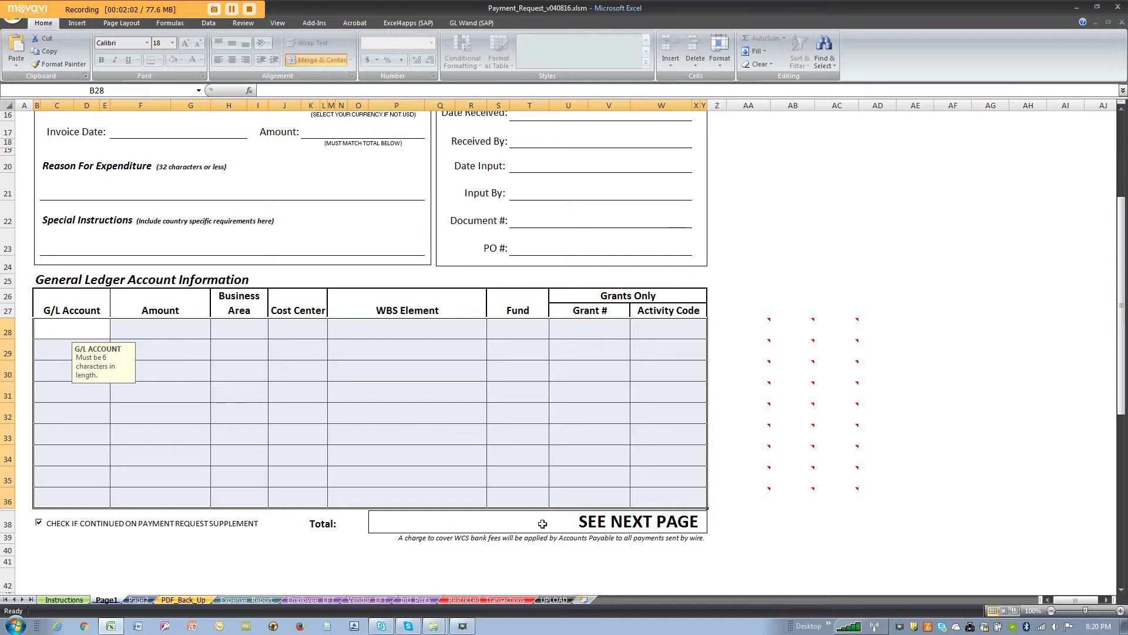
{"action": "left_click", "coordinate": [39, 523]}
{"action": "scroll", "coordinate": [84, 500], "scroll_direction": "up", "scroll_amount": 5}
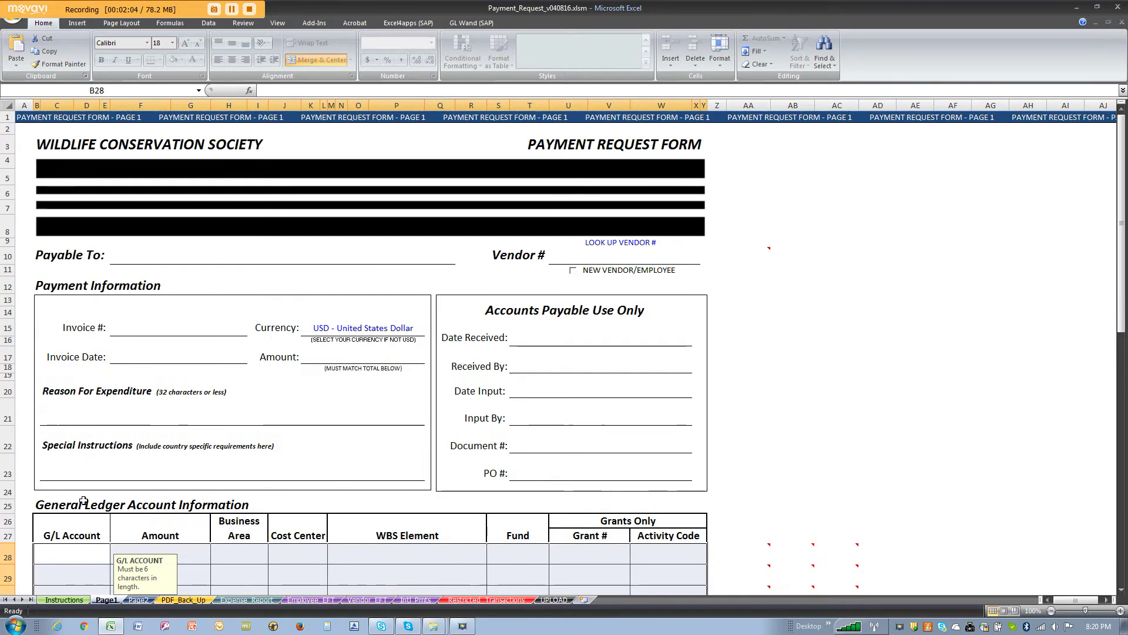
{"action": "left_click", "coordinate": [151, 254]}
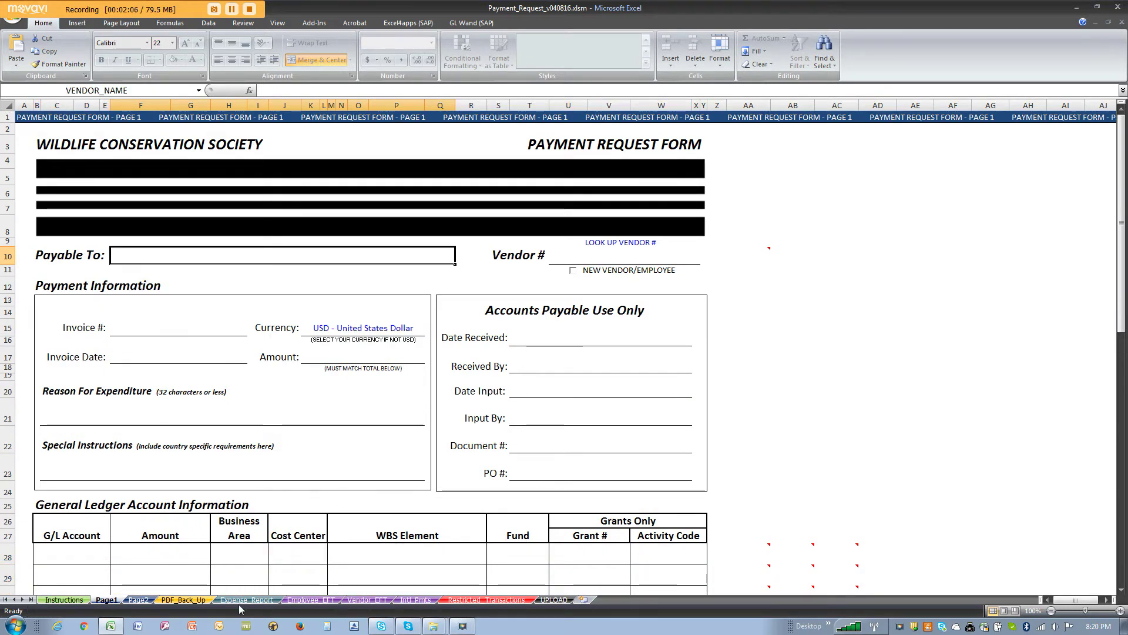
{"action": "left_click", "coordinate": [187, 600]}
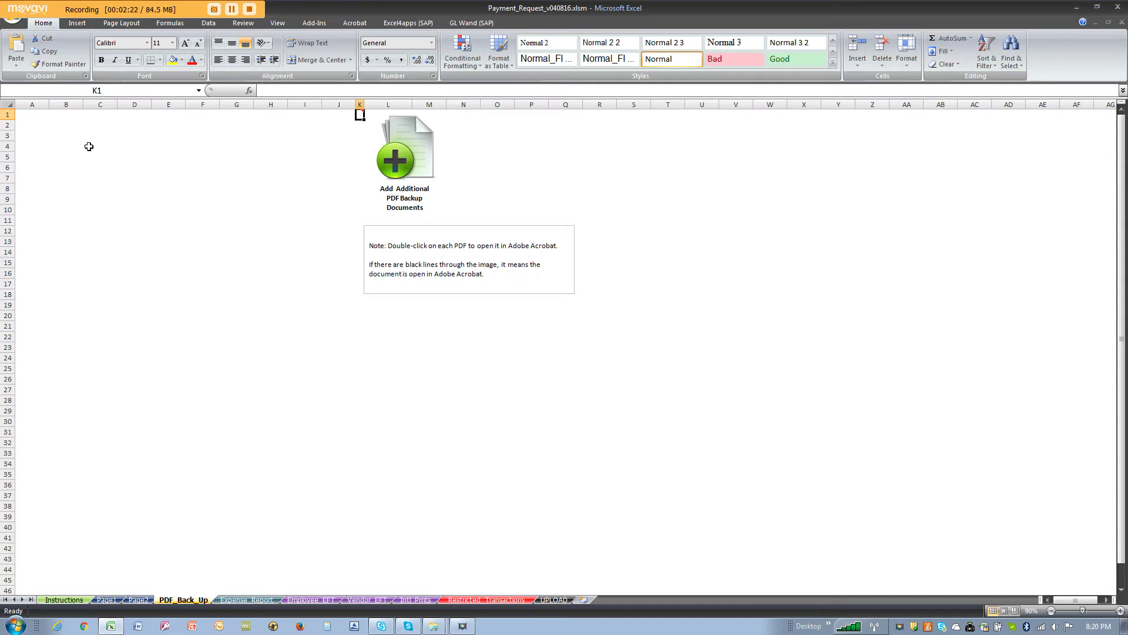
Step: Review the Expense_Report sheet, then return to the Page1 form
{"action": "left_click", "coordinate": [256, 599]}
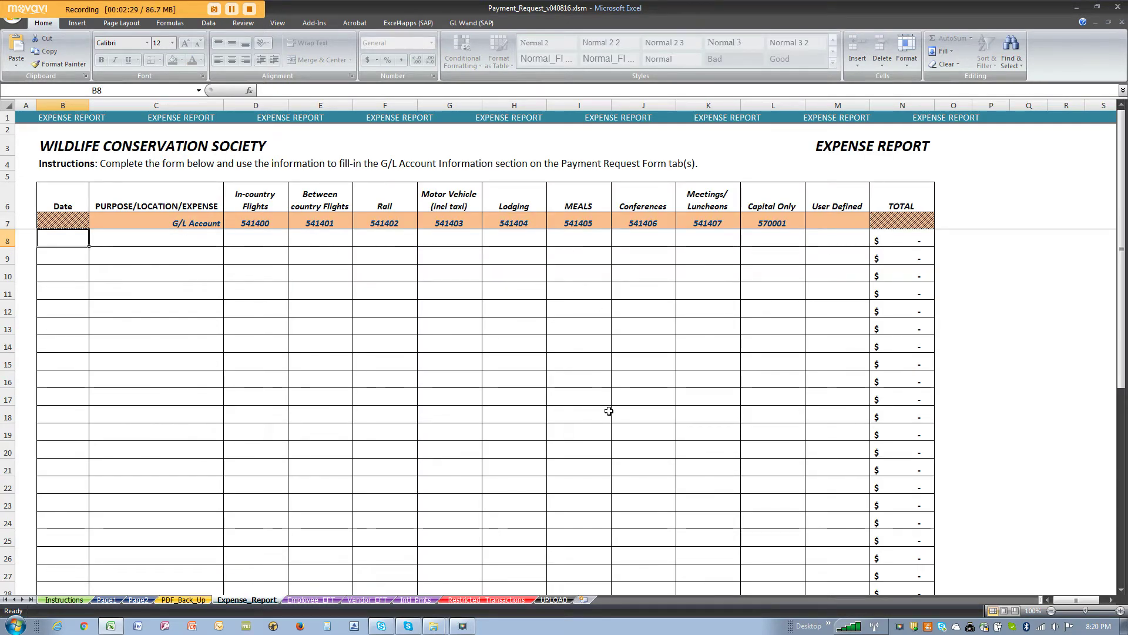
{"action": "scroll", "coordinate": [696, 430], "scroll_direction": "down", "scroll_amount": 3}
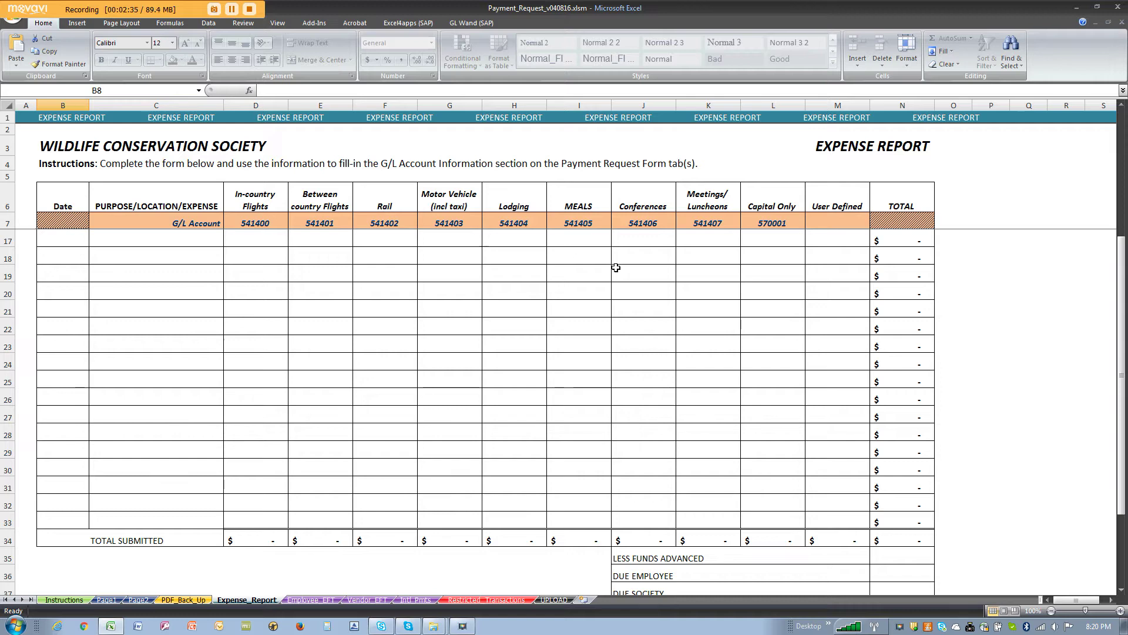
{"action": "left_click", "coordinate": [107, 600]}
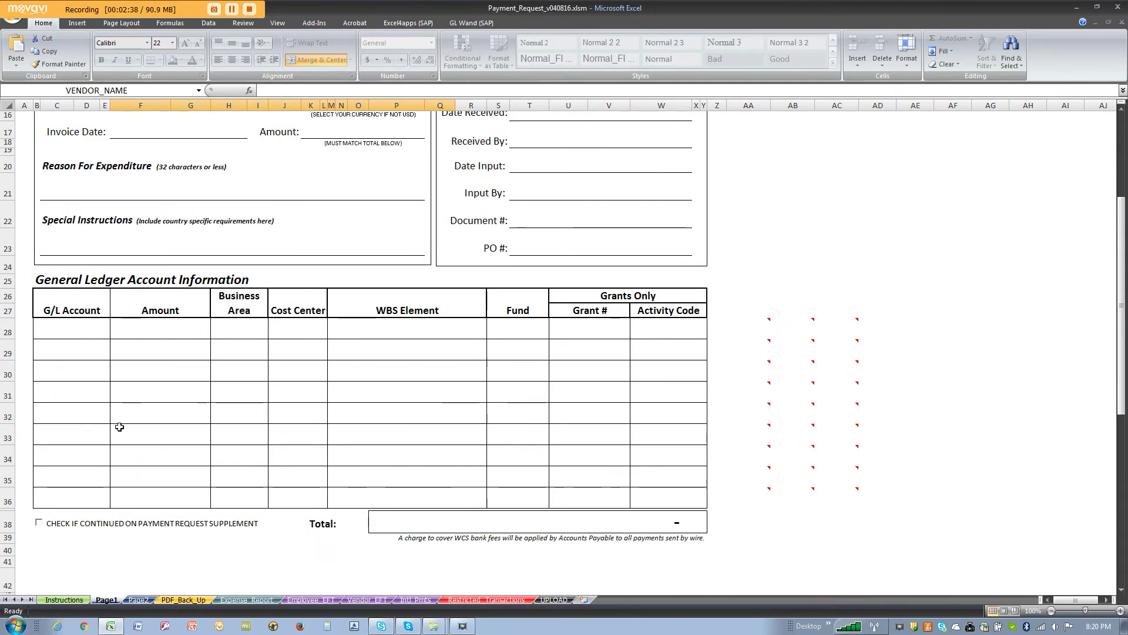
{"action": "scroll", "coordinate": [124, 425], "scroll_direction": "up", "scroll_amount": 4}
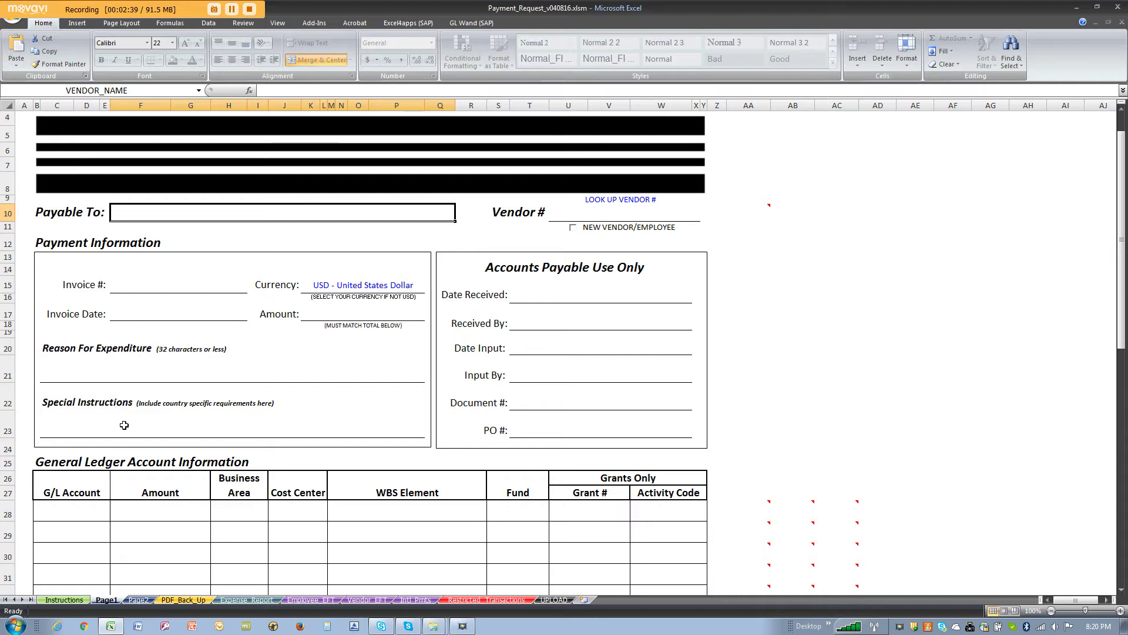
Step: Browse the Employee_EFT, Vendor_EFT, Intl_Pmts and Restricted_Transactions sheets, then return to Page1
{"action": "left_click", "coordinate": [297, 600]}
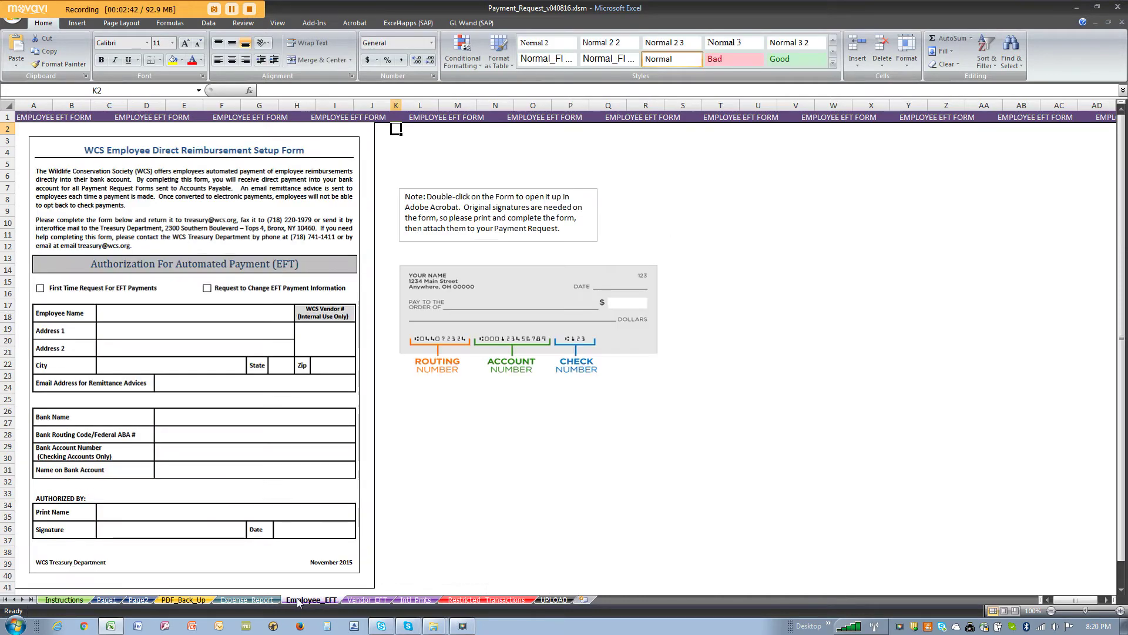
{"action": "left_click", "coordinate": [355, 601]}
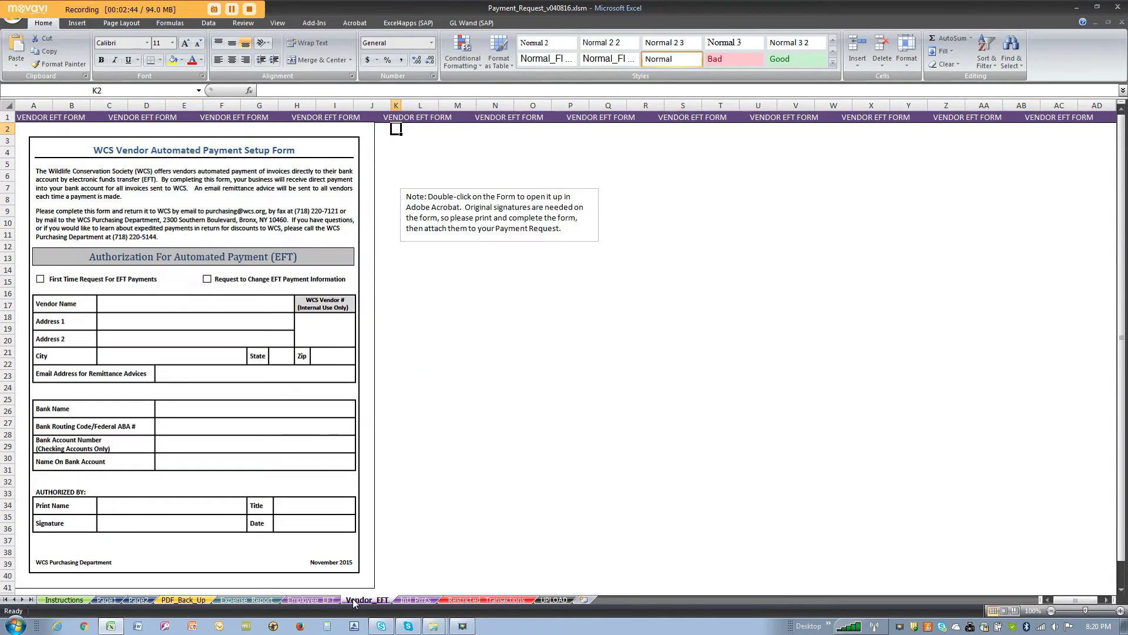
{"action": "left_click", "coordinate": [413, 600]}
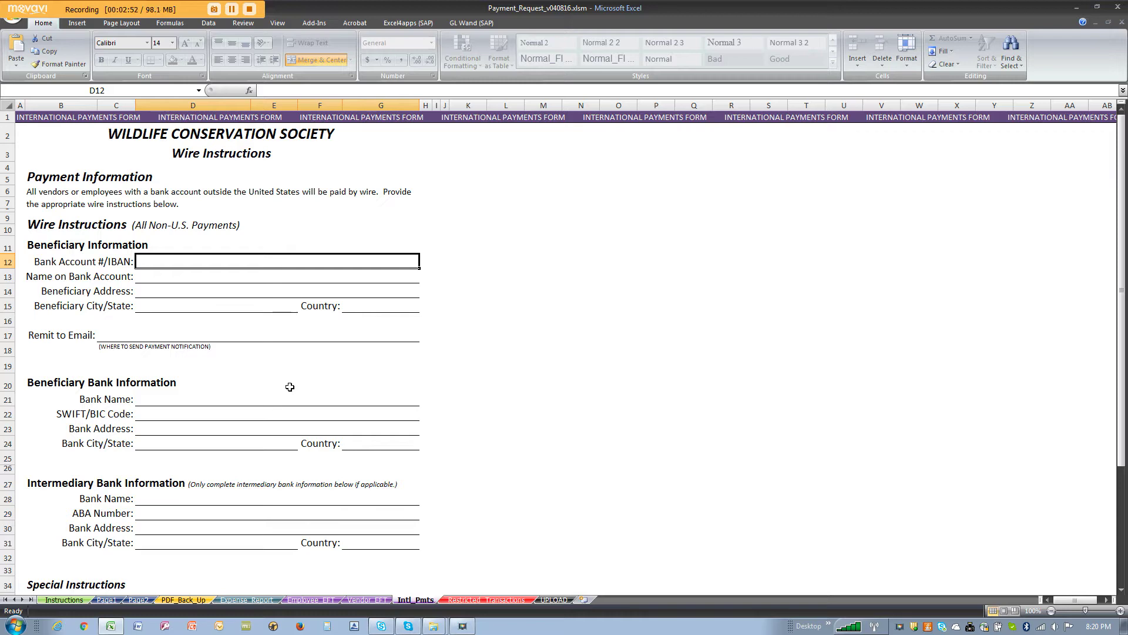
{"action": "left_click", "coordinate": [486, 600]}
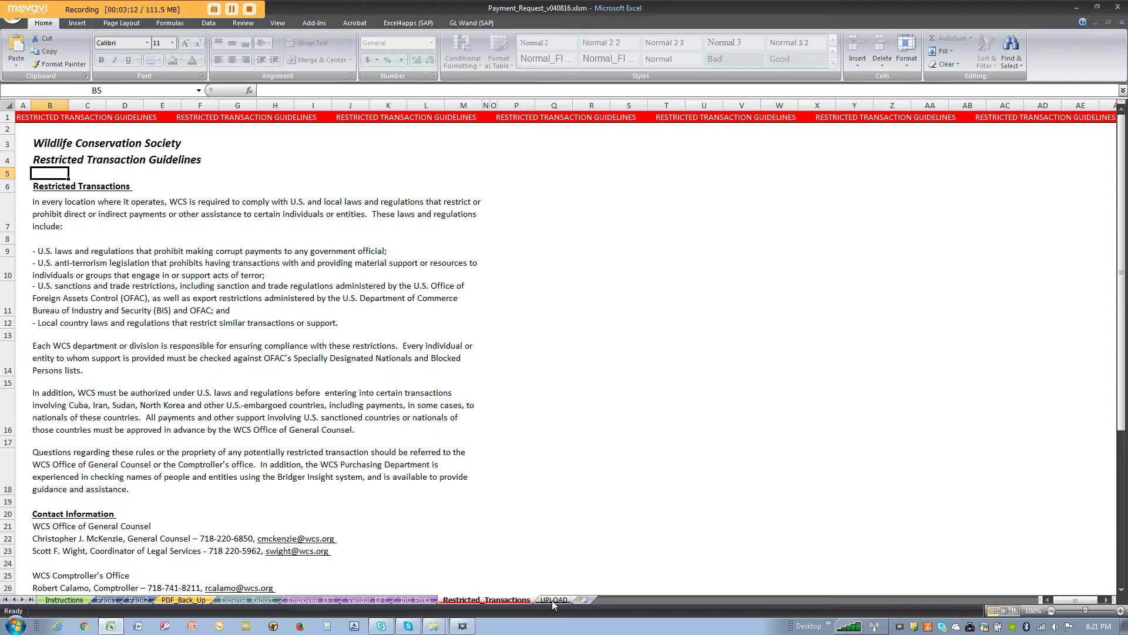
{"action": "left_click", "coordinate": [114, 602]}
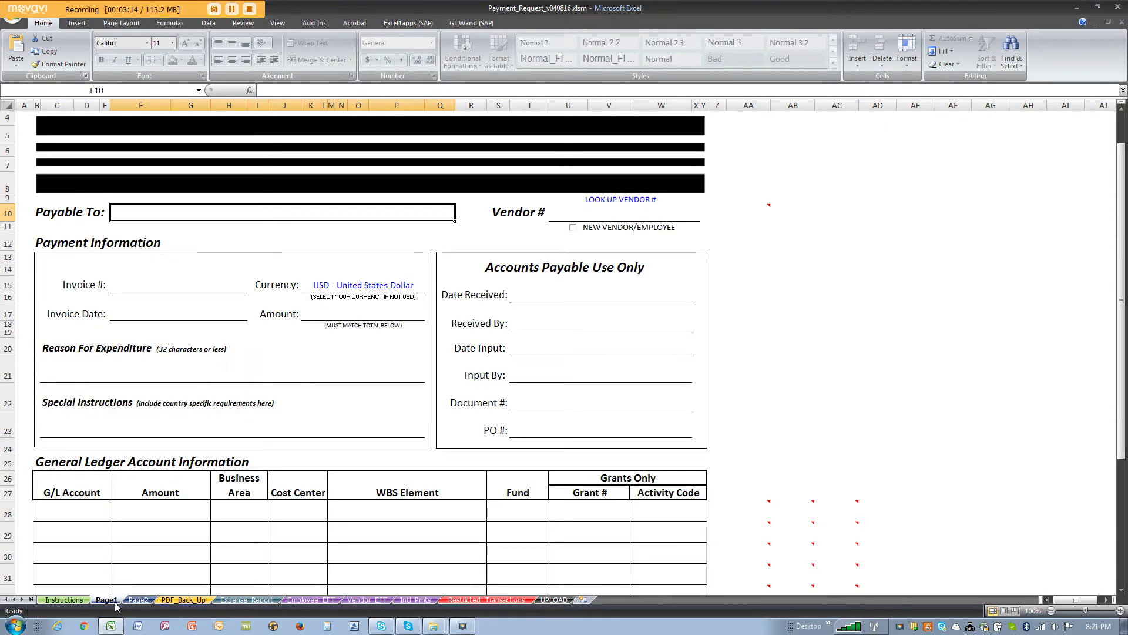
{"action": "scroll", "coordinate": [315, 340], "scroll_direction": "up", "scroll_amount": 1}
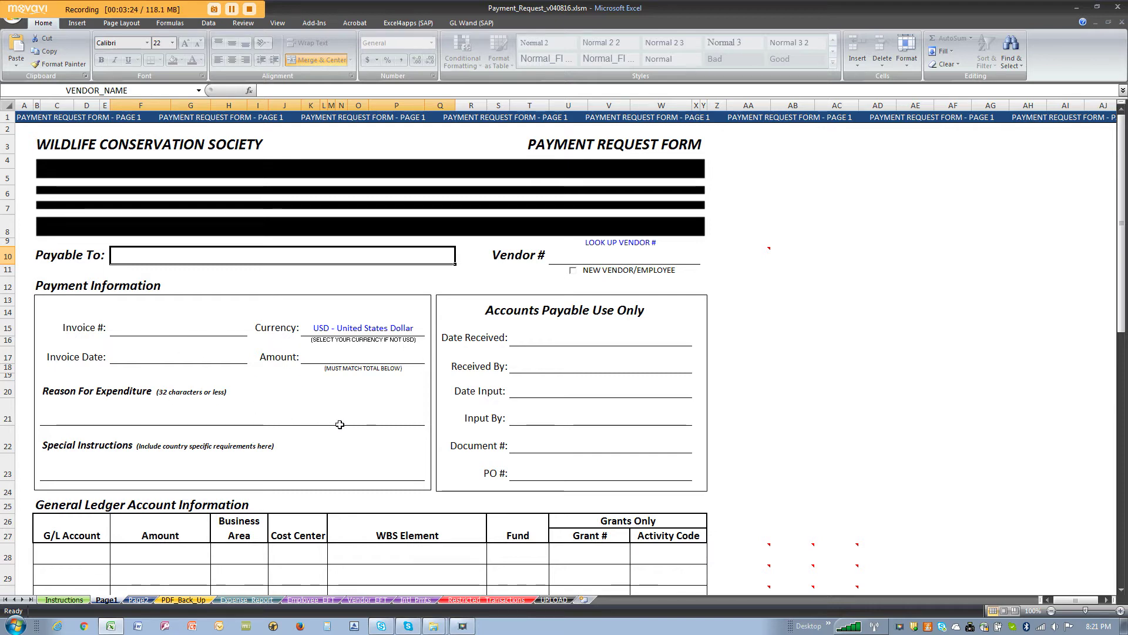
Step: Check the Requested By, Approved By and Other Approval signature boxes, then select Payable To
{"action": "scroll", "coordinate": [340, 424], "scroll_direction": "down", "scroll_amount": 6}
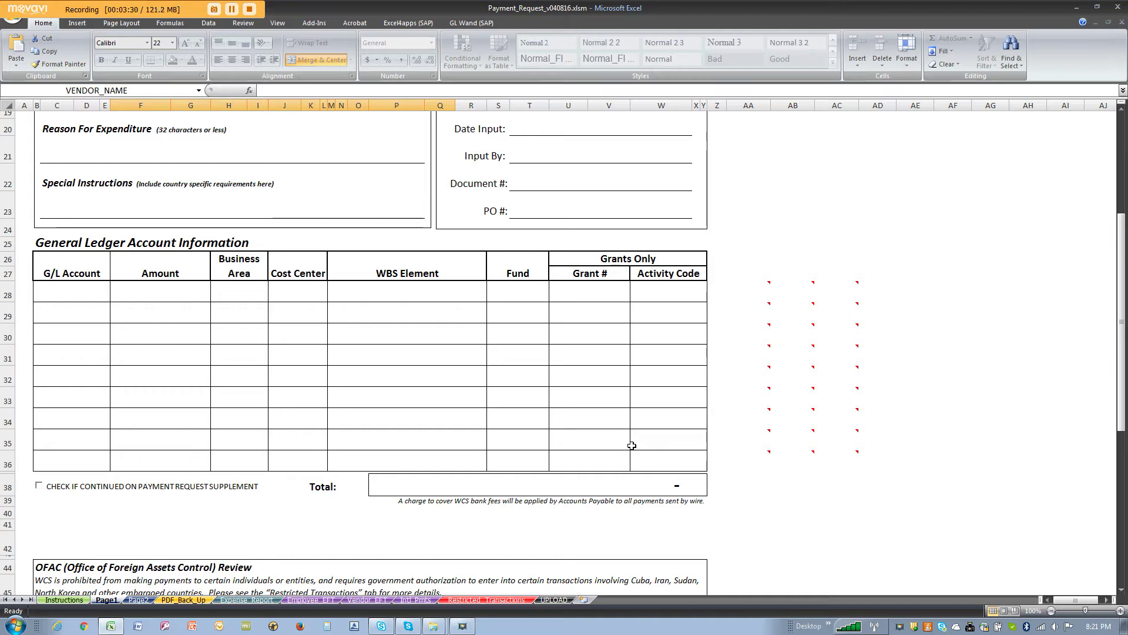
{"action": "scroll", "coordinate": [543, 403], "scroll_direction": "down", "scroll_amount": 5}
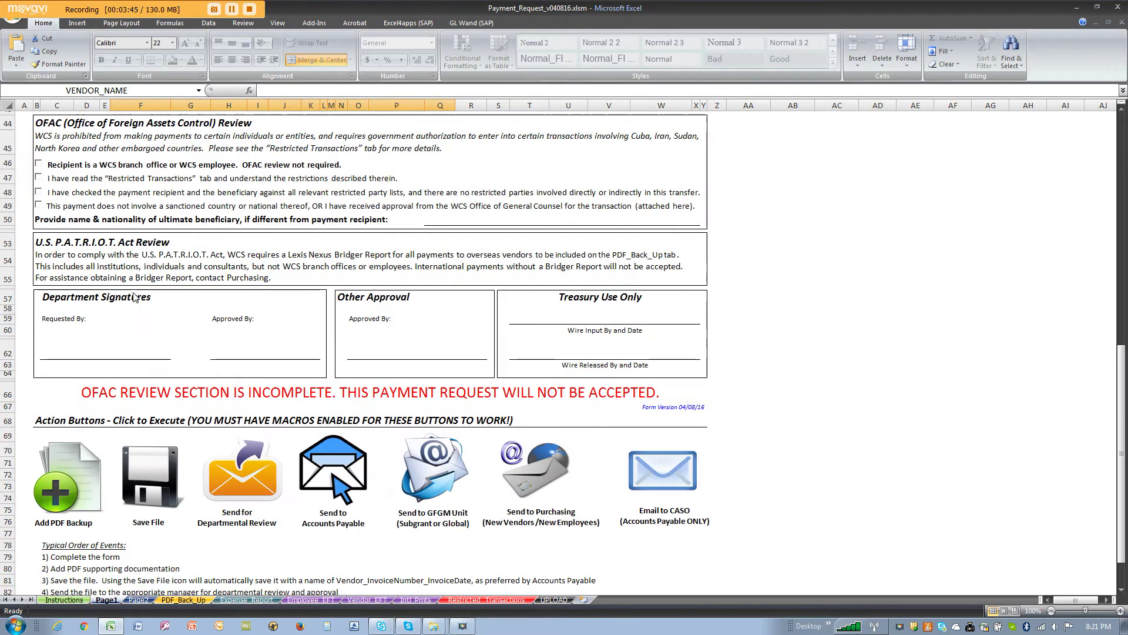
{"action": "scroll", "coordinate": [132, 294], "scroll_direction": "down", "scroll_amount": 3}
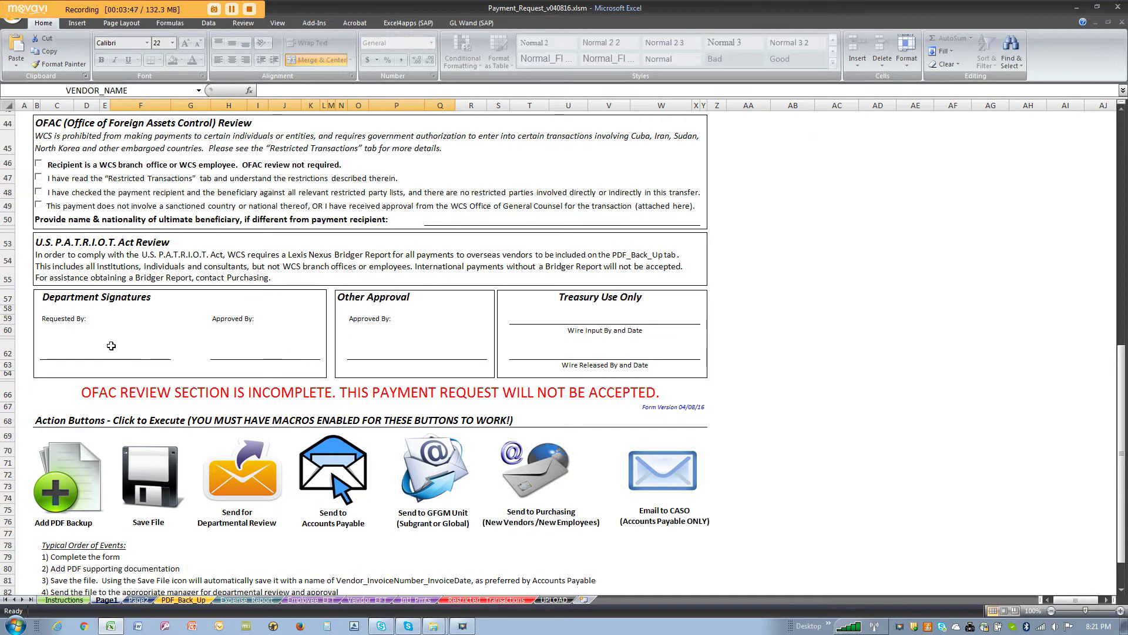
{"action": "left_click", "coordinate": [111, 346]}
{"action": "left_click", "coordinate": [271, 342]}
{"action": "left_click", "coordinate": [382, 341]}
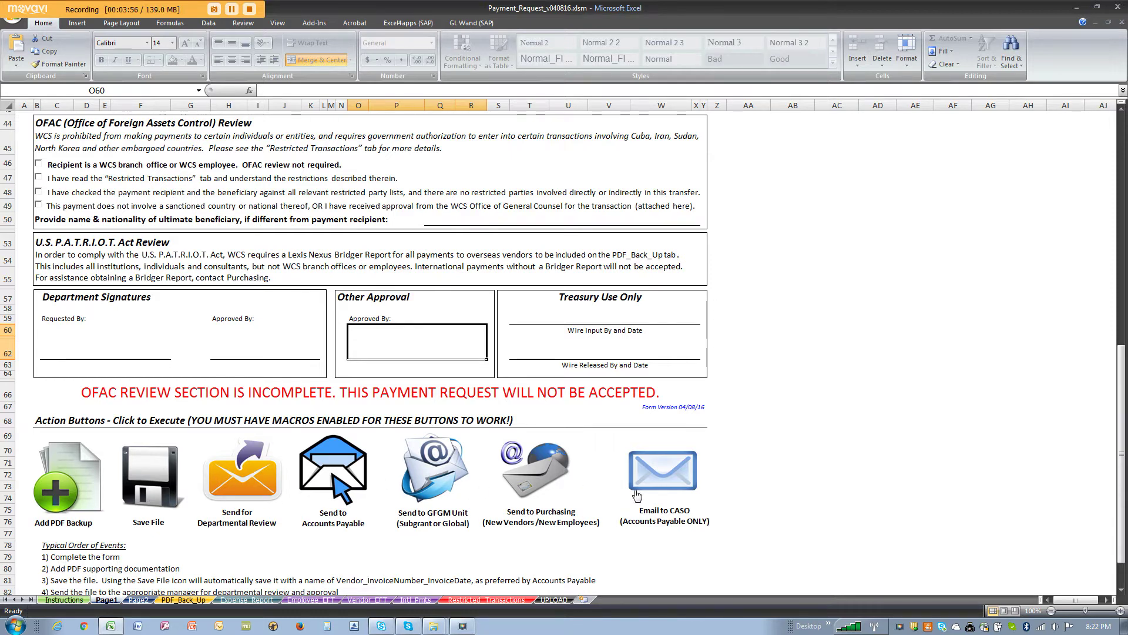
{"action": "scroll", "coordinate": [635, 490], "scroll_direction": "up", "scroll_amount": 13}
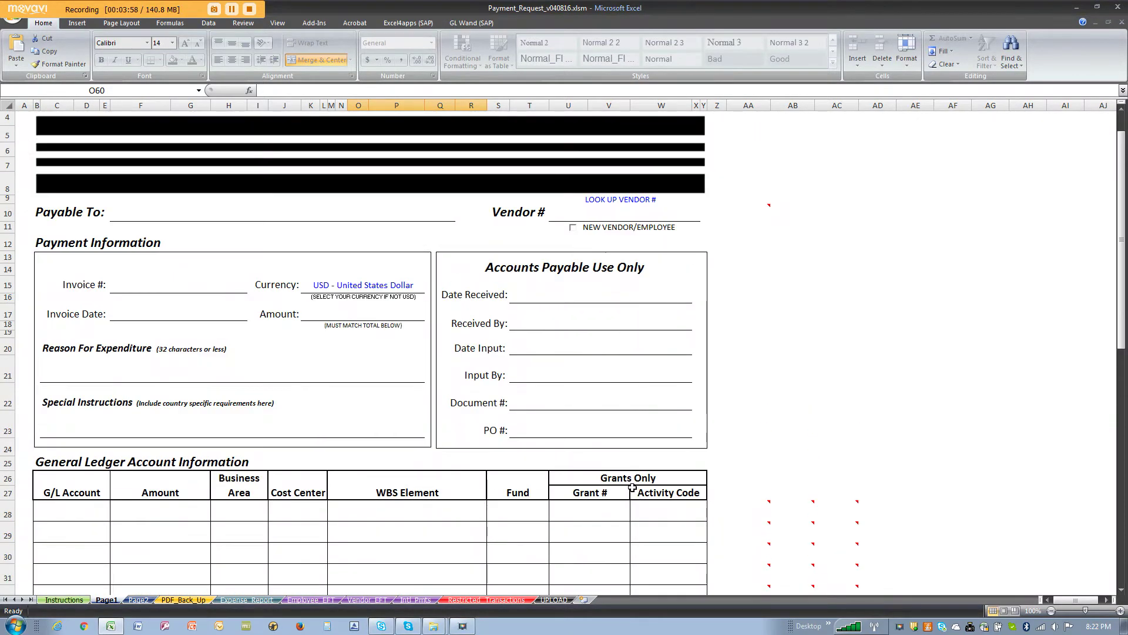
{"action": "left_click", "coordinate": [301, 210]}
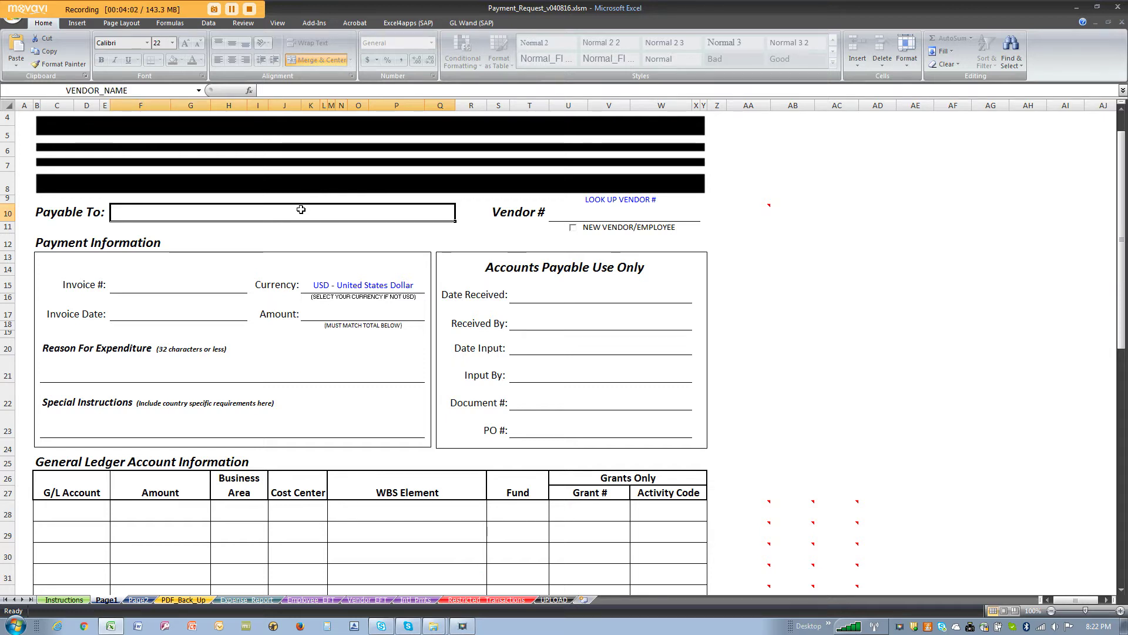
Step: Enter 'Premiere Global Services' as the payee and launch the LOOK UP VENDOR # report
{"action": "type", "text": "Pemi"}
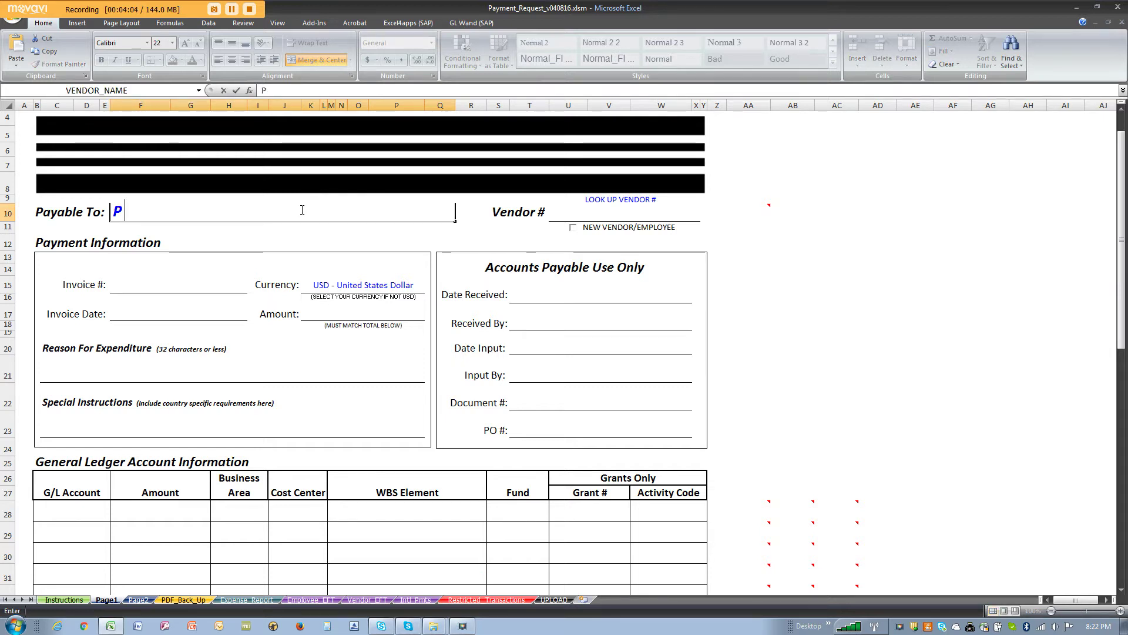
{"action": "key", "text": "BackSpace"}
{"action": "key", "text": "BackSpace"}
{"action": "key", "text": "BackSpace"}
{"action": "type", "text": "r"}
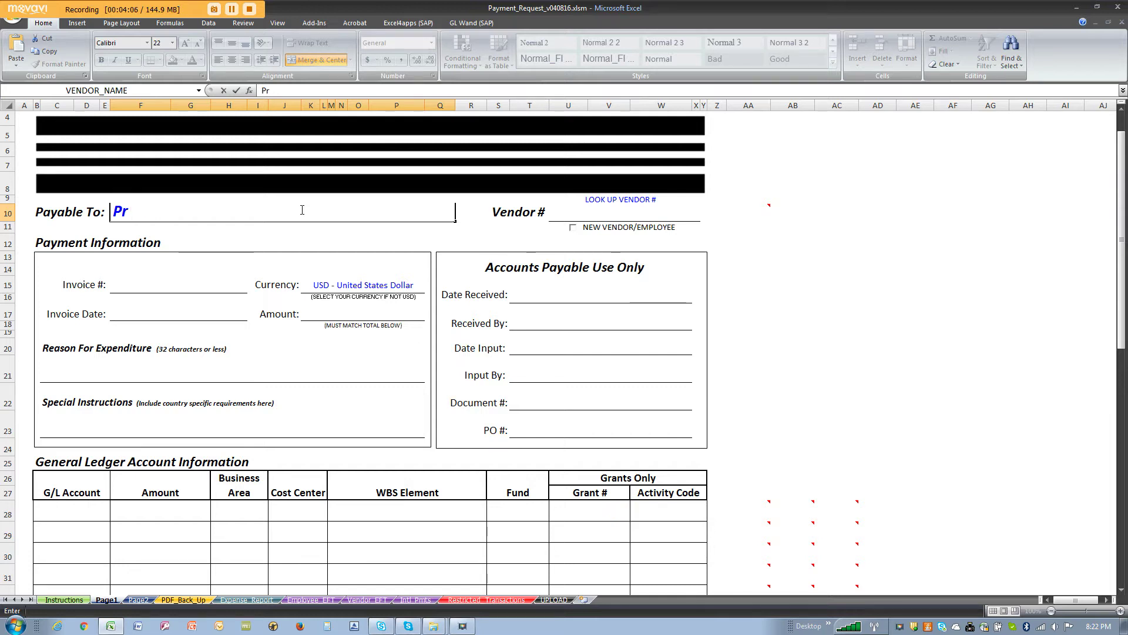
{"action": "type", "text": "emin"}
{"action": "key", "text": "BackSpace"}
{"action": "type", "text": "ere "}
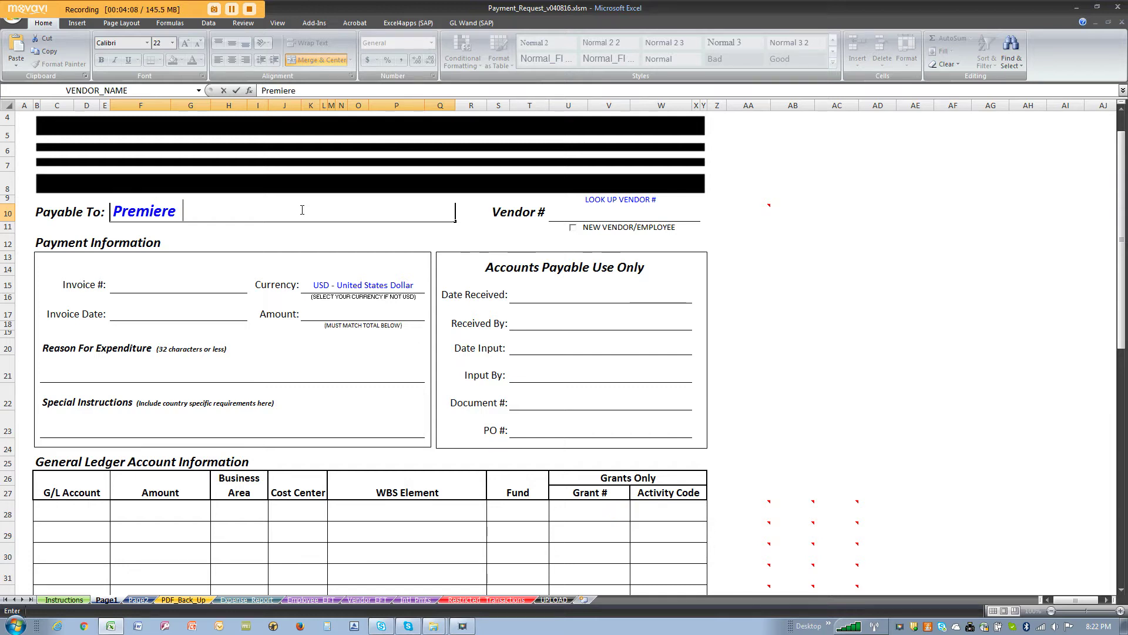
{"action": "type", "text": "Global Seriv"}
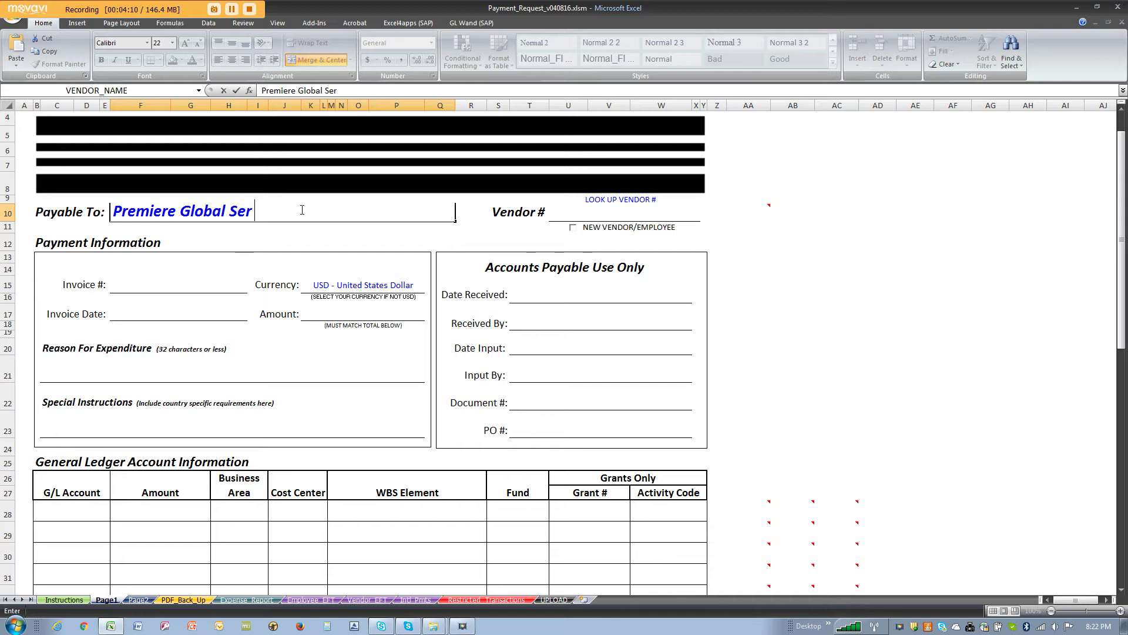
{"action": "key", "text": "BackSpace"}
{"action": "key", "text": "BackSpace"}
{"action": "type", "text": "vices"}
{"action": "key", "text": "Return"}
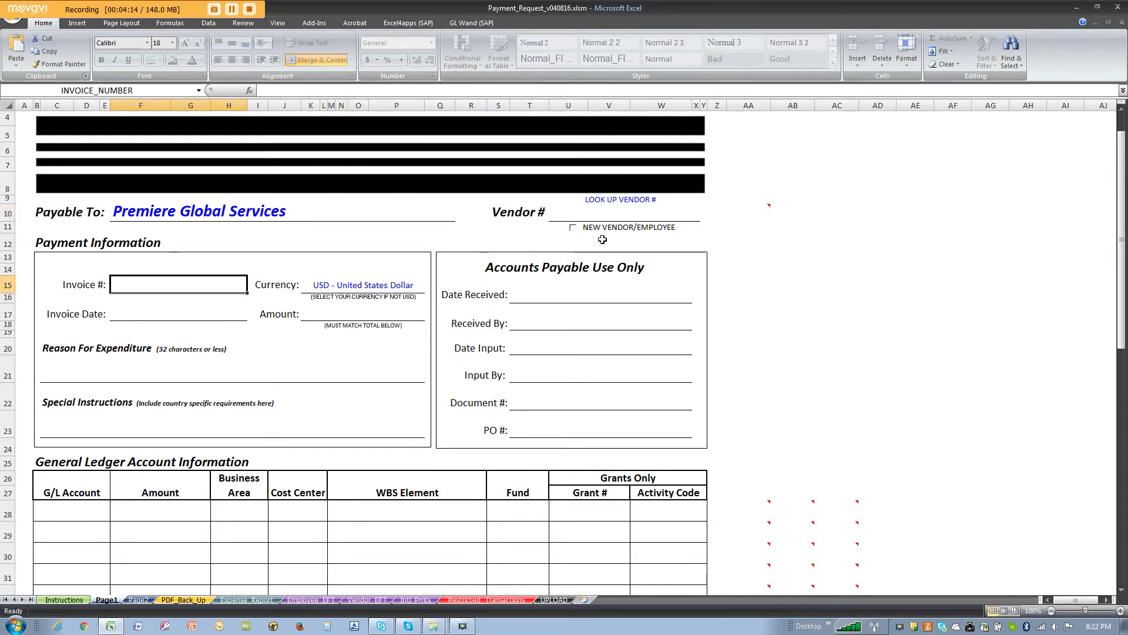
{"action": "left_click", "coordinate": [608, 212]}
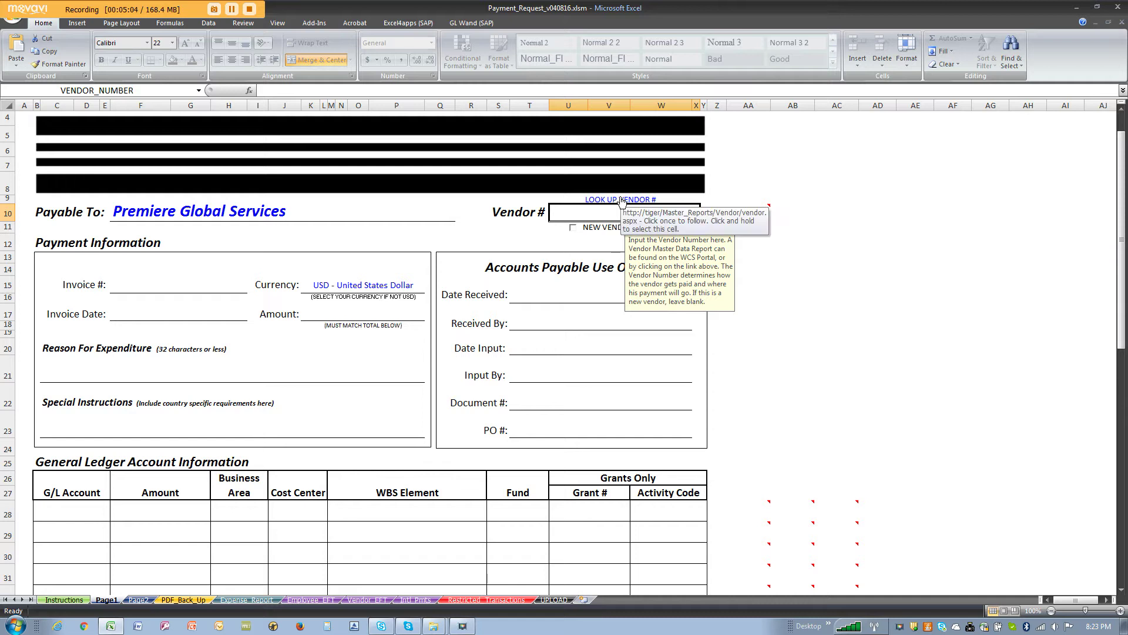
{"action": "left_click", "coordinate": [621, 200]}
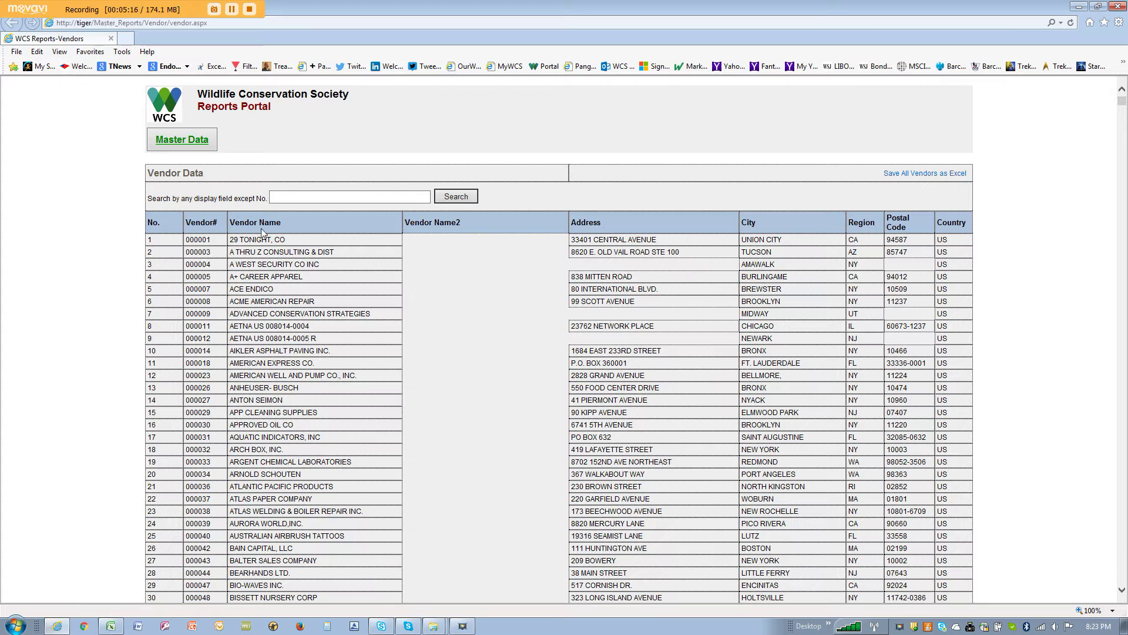
Step: Search the Vendor Data list for 'premiere' to find vendor number 700455
{"action": "left_click", "coordinate": [290, 198]}
{"action": "left_click", "coordinate": [290, 198]}
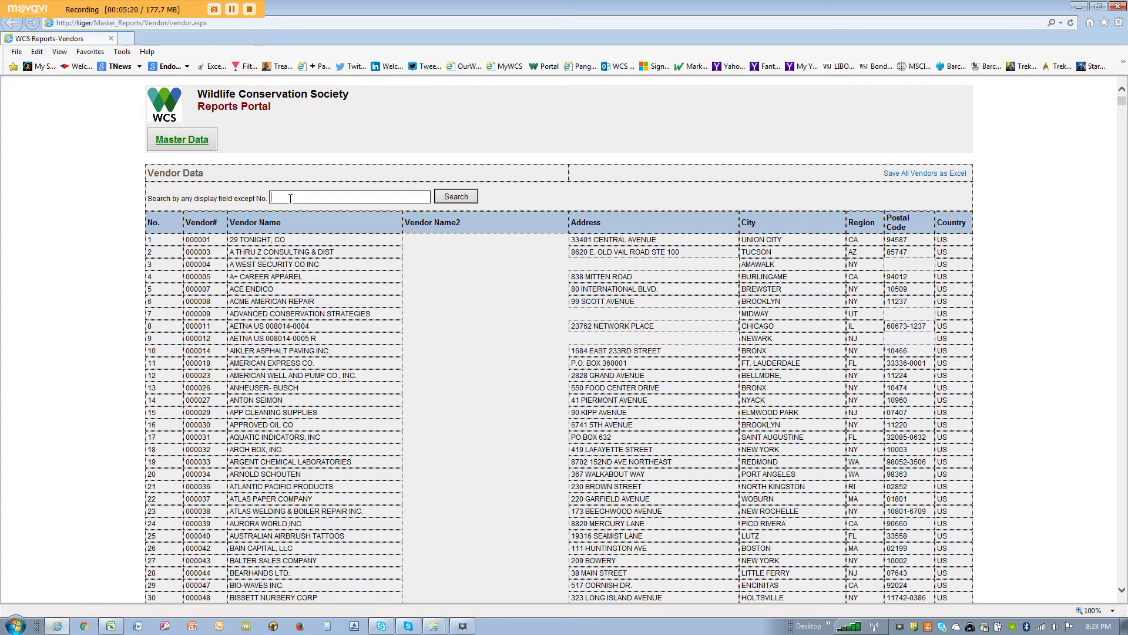
{"action": "type", "text": "premiere"}
{"action": "key", "text": "Return"}
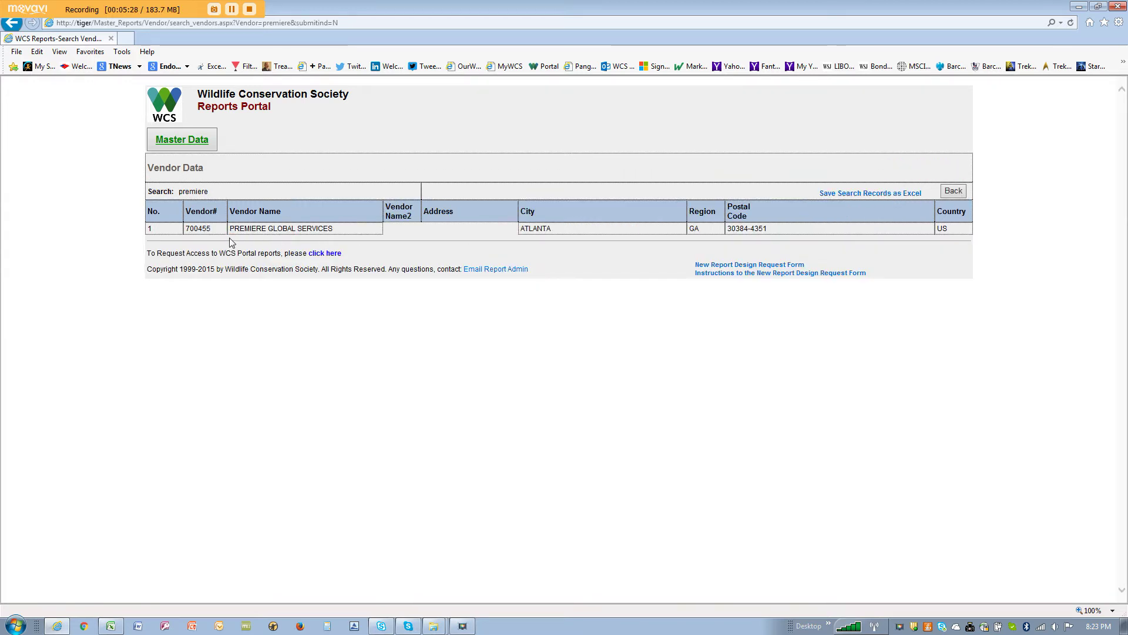
{"action": "left_click", "coordinate": [112, 626]}
Step: Enter vendor number 700455 in Vendor #, then return the portal to the full vendor list
{"action": "left_click", "coordinate": [583, 216]}
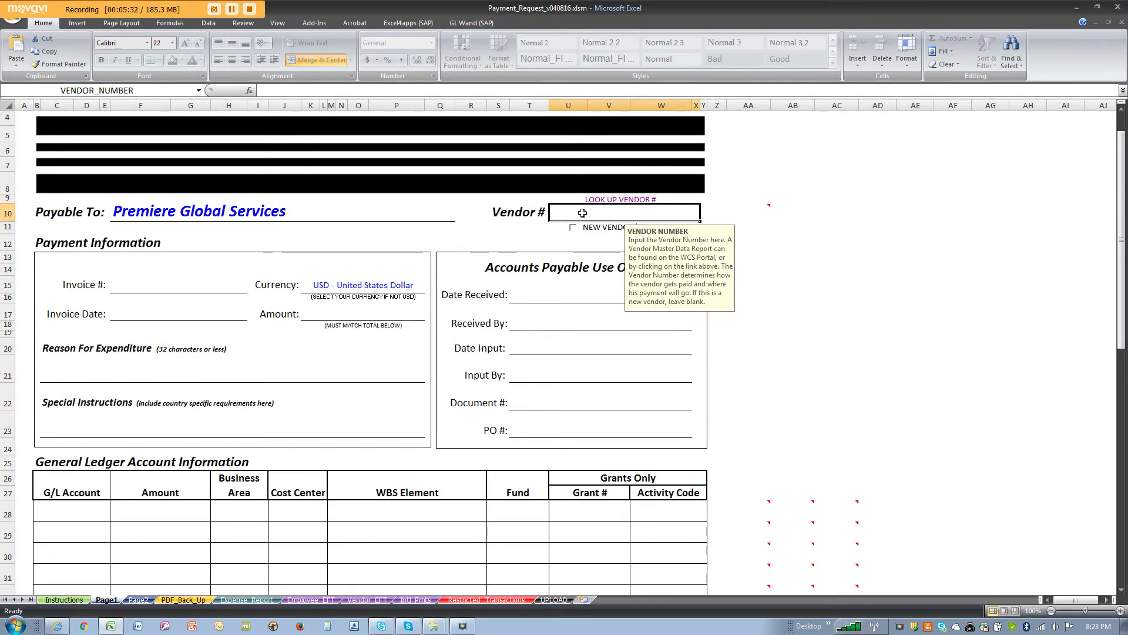
{"action": "type", "text": "700455"}
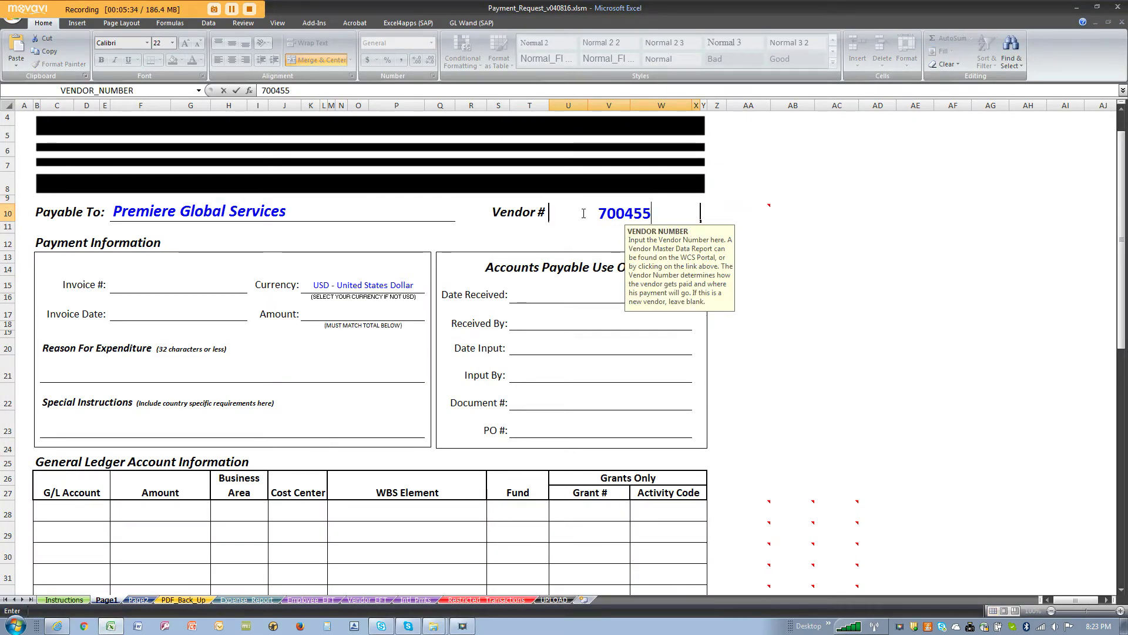
{"action": "key", "text": "Return"}
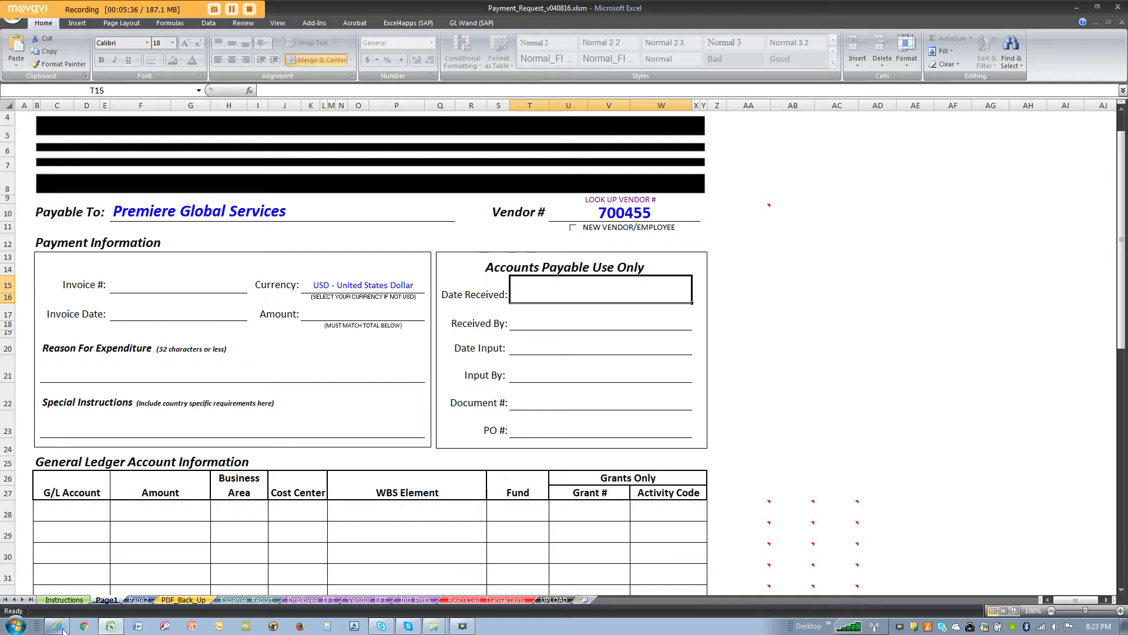
{"action": "left_click", "coordinate": [57, 626]}
{"action": "left_click", "coordinate": [954, 191]}
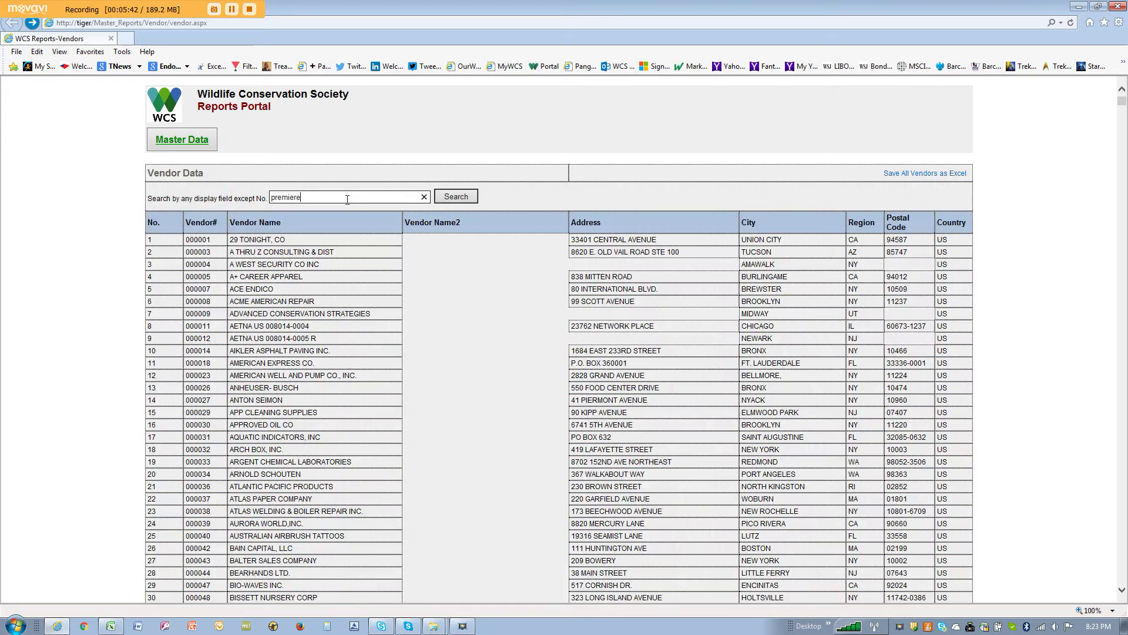
Step: Search vendors for 'nature conservancy', highlight vendor 700285 in row 13, then go back
{"action": "double_click", "coordinate": [347, 198]}
{"action": "key", "text": "BackSpace"}
{"action": "type", "text": "nature conser"}
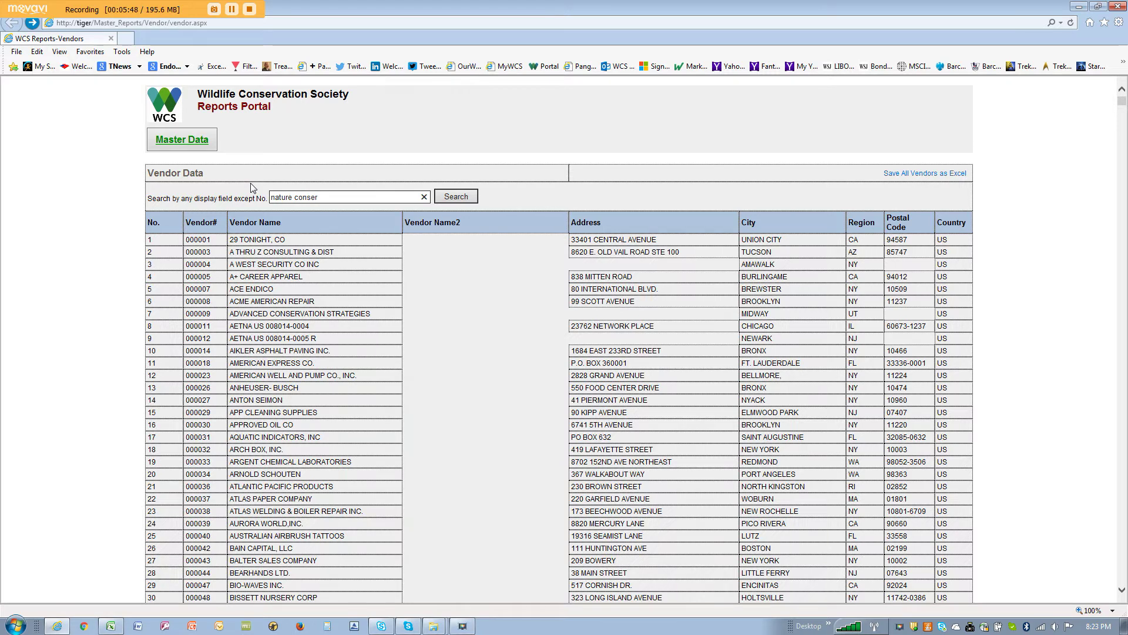
{"action": "type", "text": "vancy"}
{"action": "key", "text": "Return"}
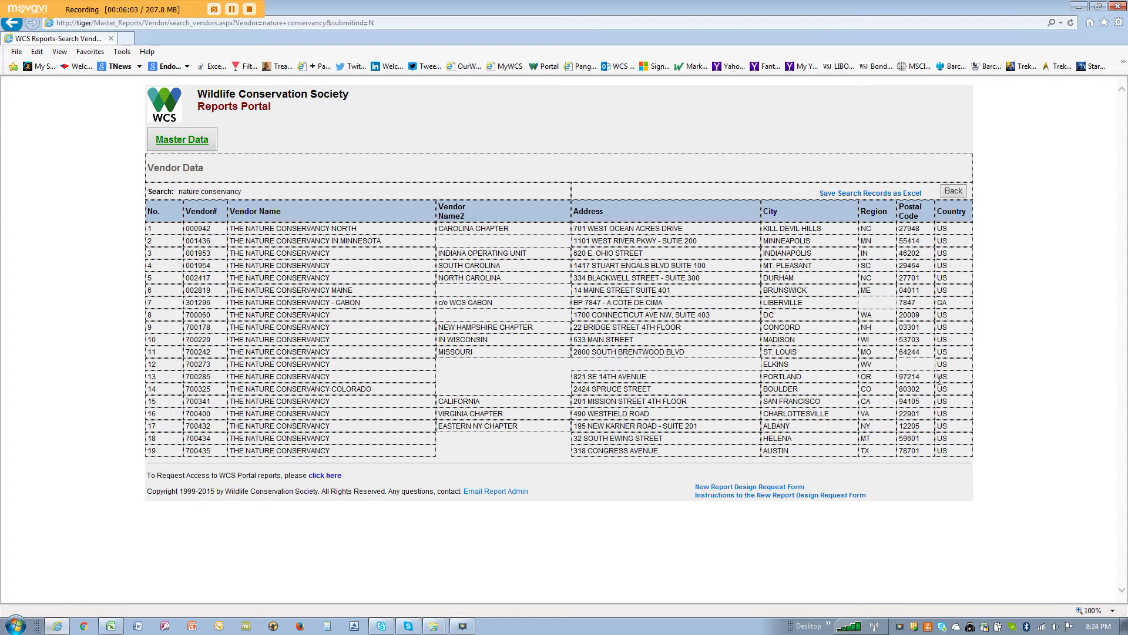
{"action": "left_click_drag", "start_coordinate": [956, 382], "coordinate": [213, 381]}
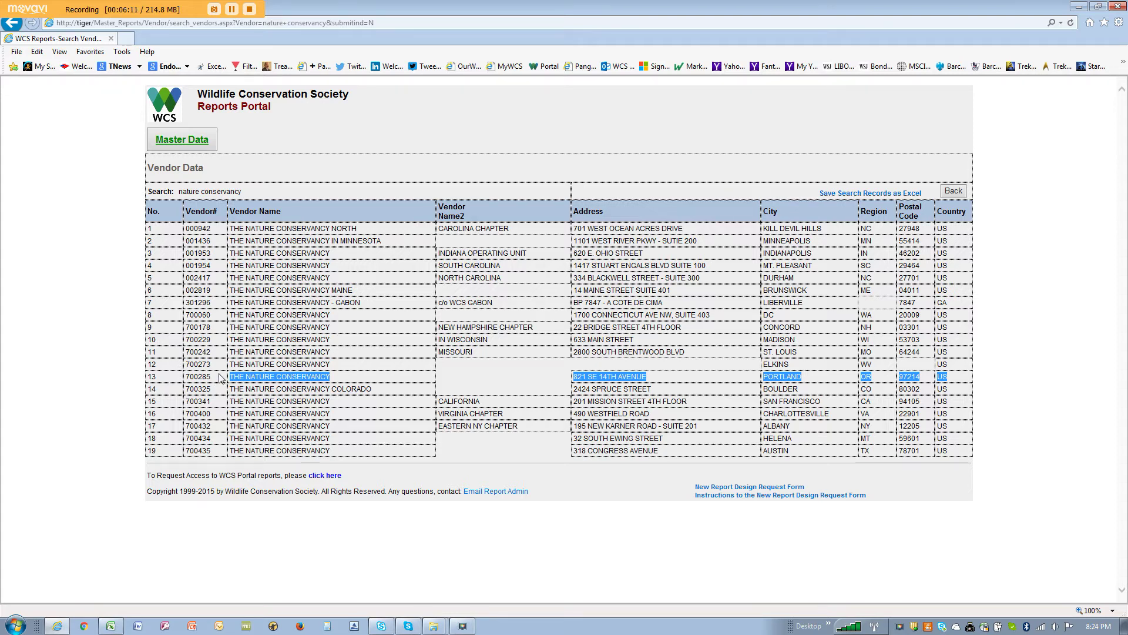
{"action": "left_click_drag", "start_coordinate": [219, 378], "coordinate": [188, 382]}
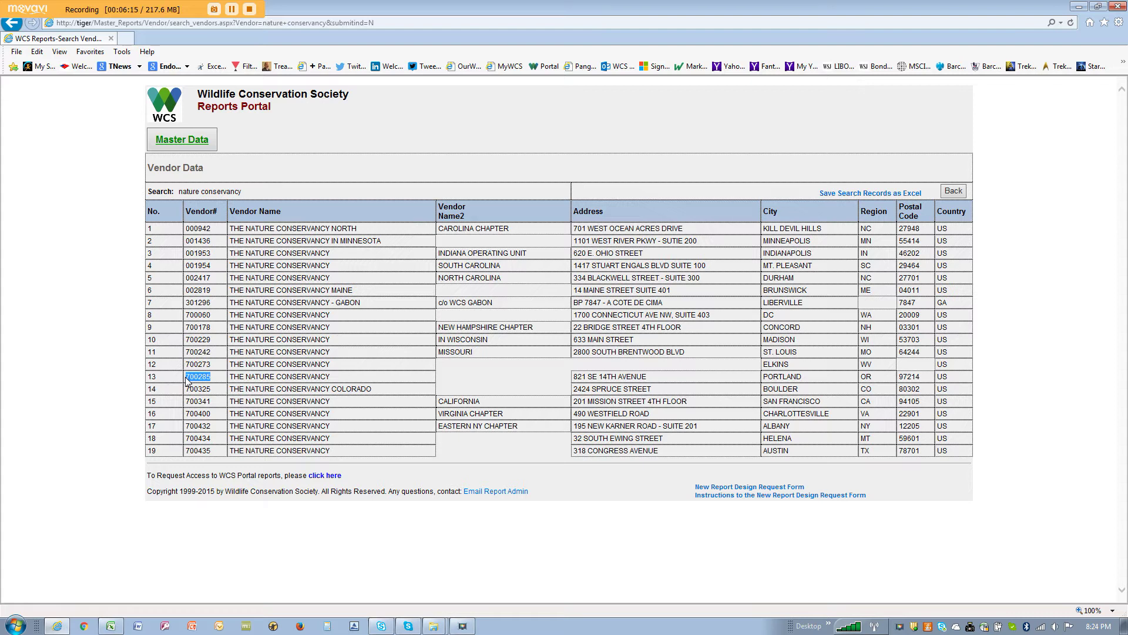
{"action": "left_click", "coordinate": [953, 191]}
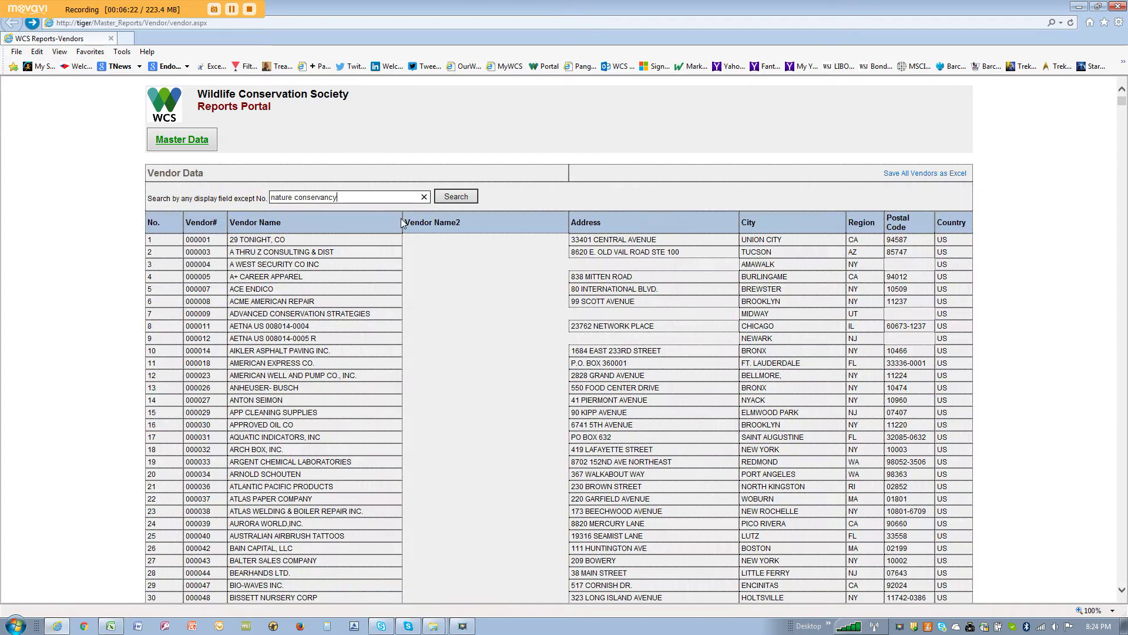
Step: Search 'zoological society of london' and compare wire references x4111 and x7241, then go back
{"action": "left_click_drag", "start_coordinate": [360, 198], "coordinate": [262, 195]}
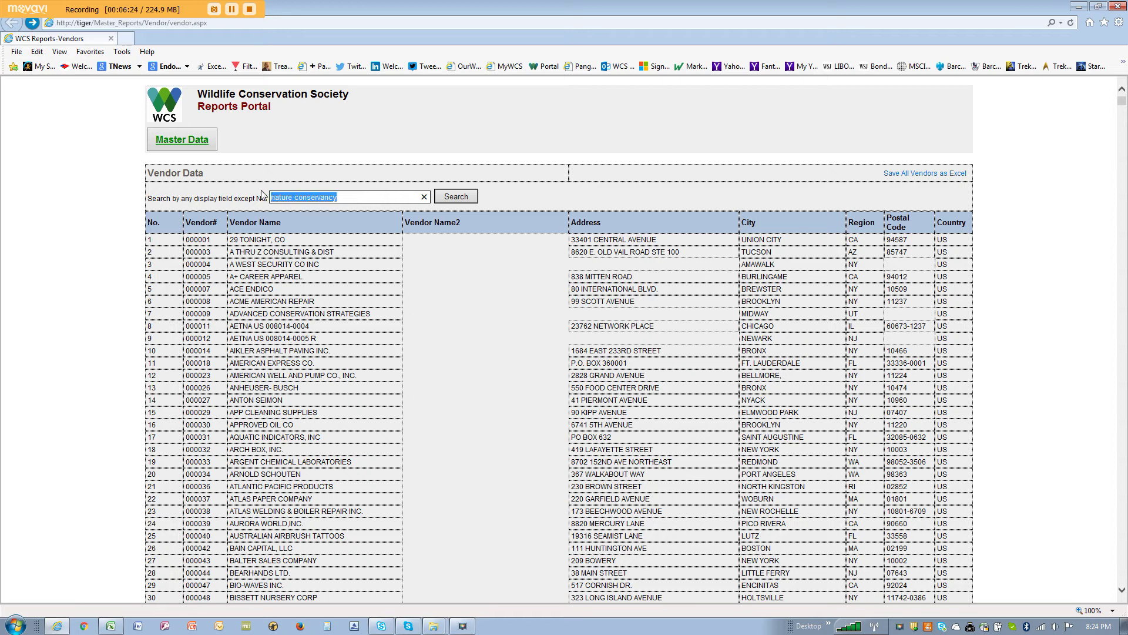
{"action": "type", "text": "zoo"}
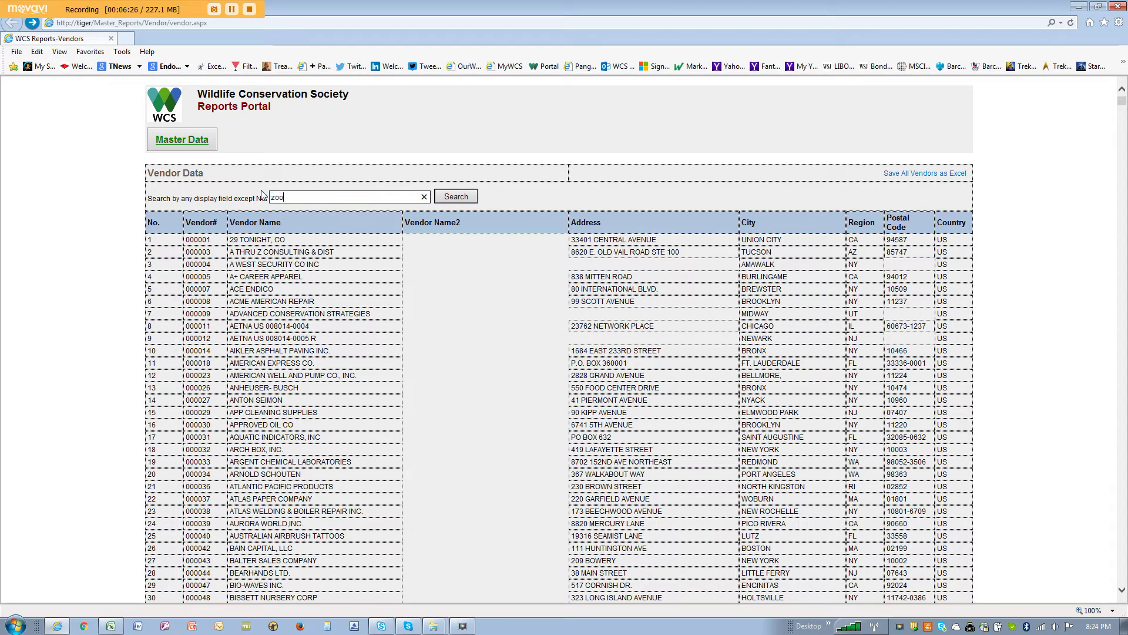
{"action": "type", "text": "logical society "}
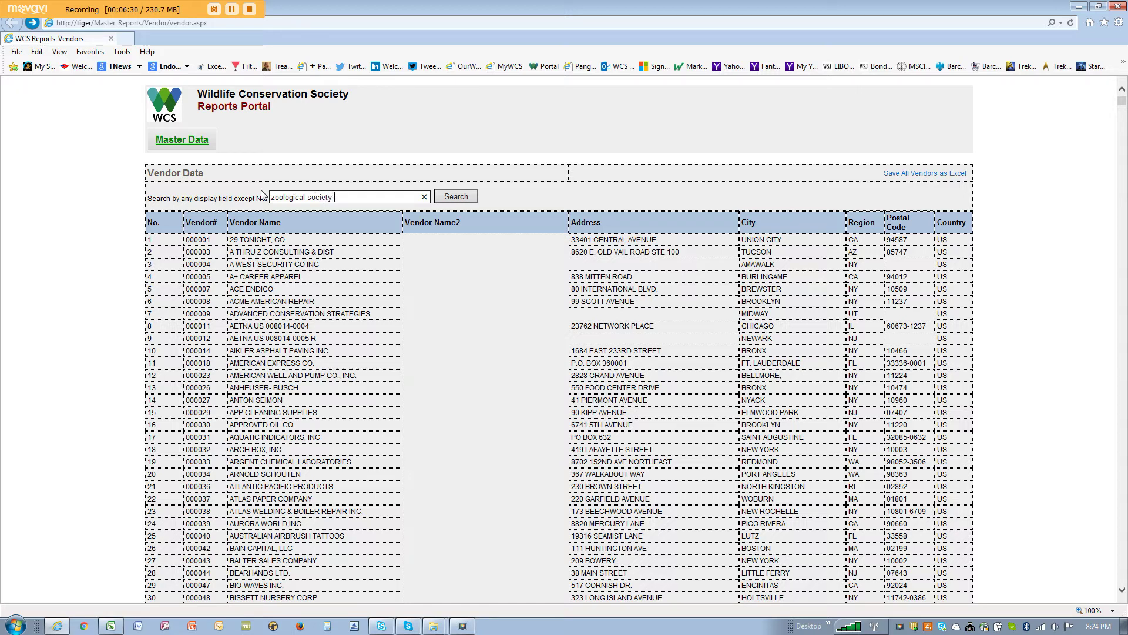
{"action": "type", "text": "of london"}
{"action": "key", "text": "Return"}
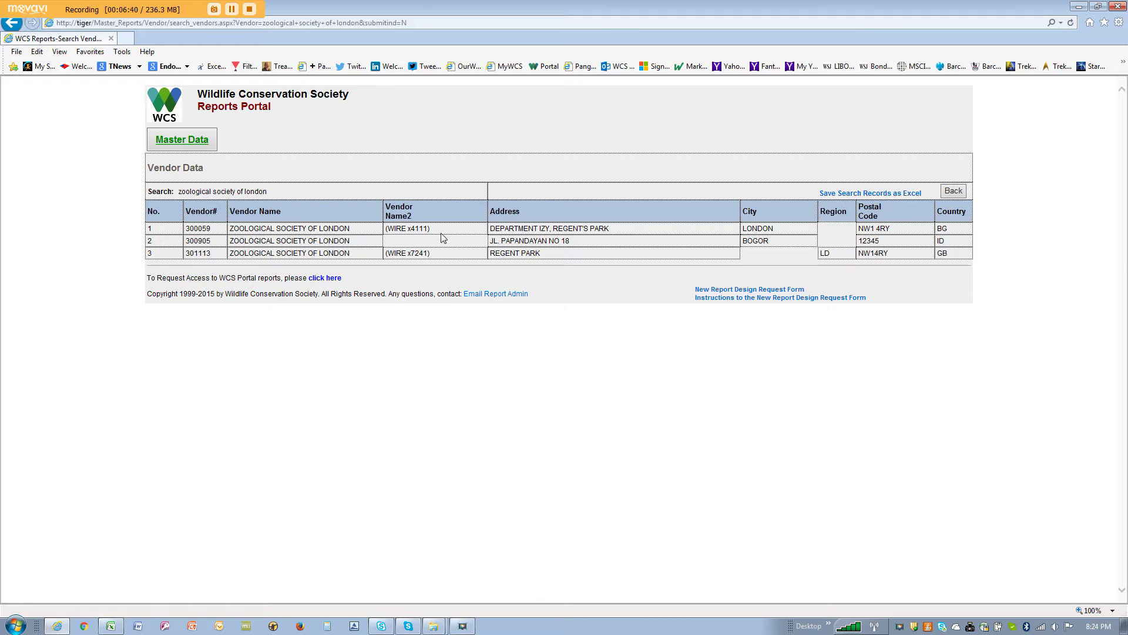
{"action": "left_click_drag", "start_coordinate": [436, 231], "coordinate": [386, 256]}
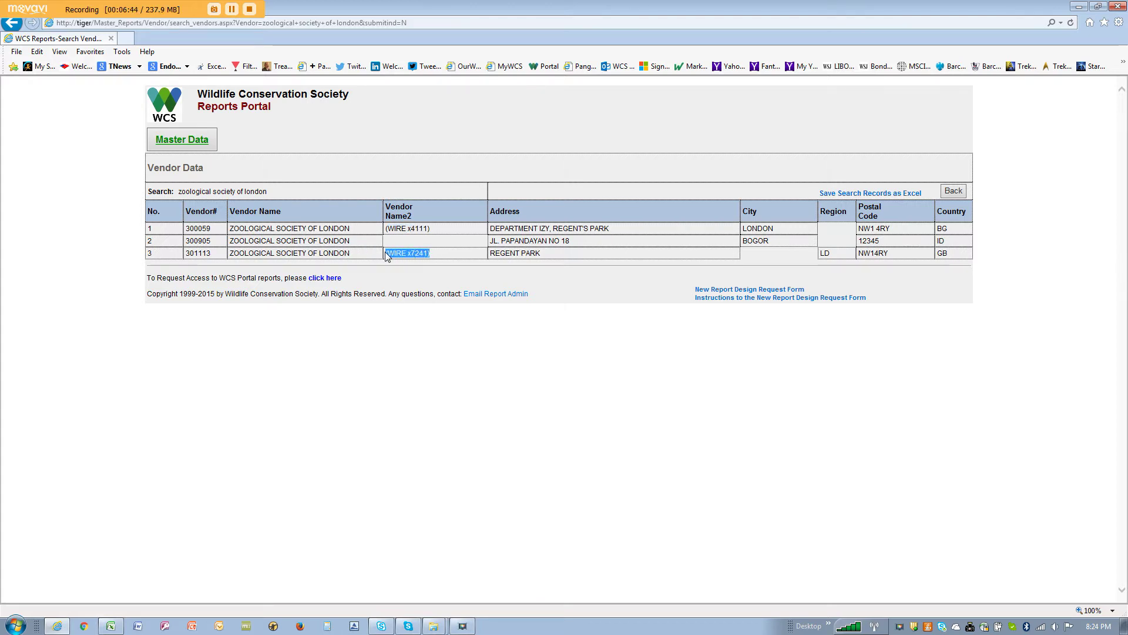
{"action": "left_click_drag", "start_coordinate": [435, 231], "coordinate": [410, 232]}
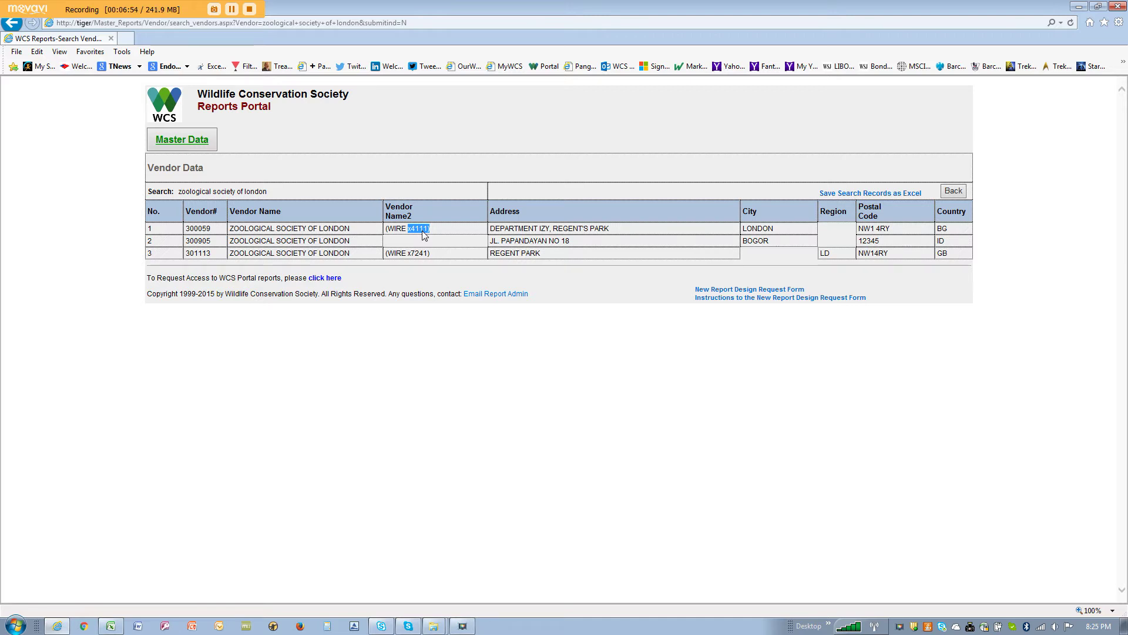
{"action": "left_click_drag", "start_coordinate": [431, 254], "coordinate": [408, 255]}
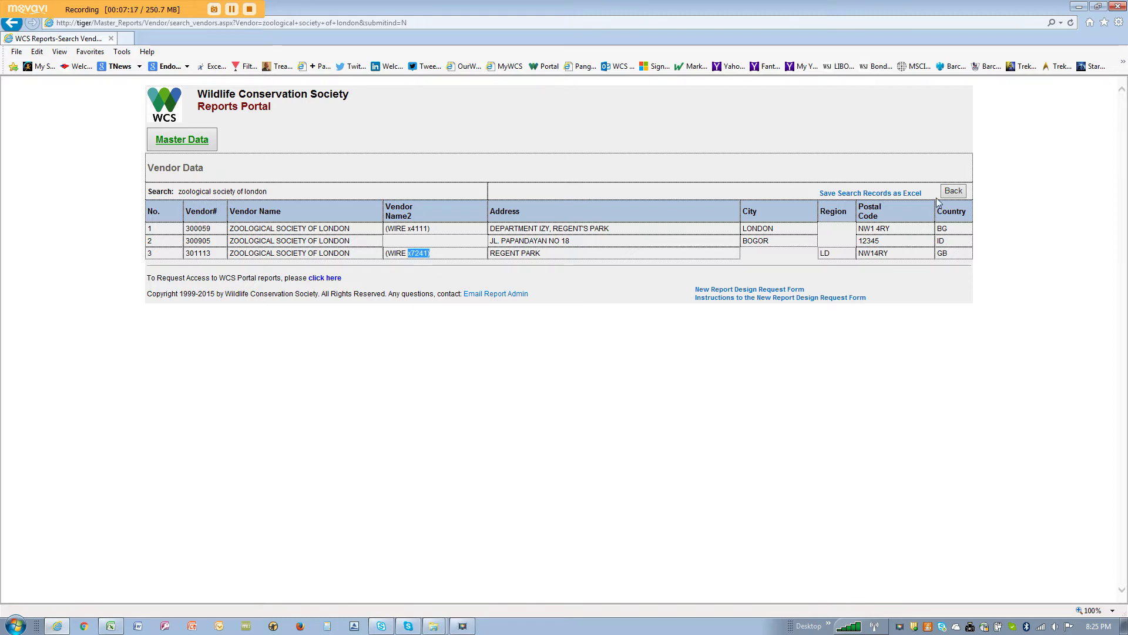
{"action": "left_click", "coordinate": [954, 192]}
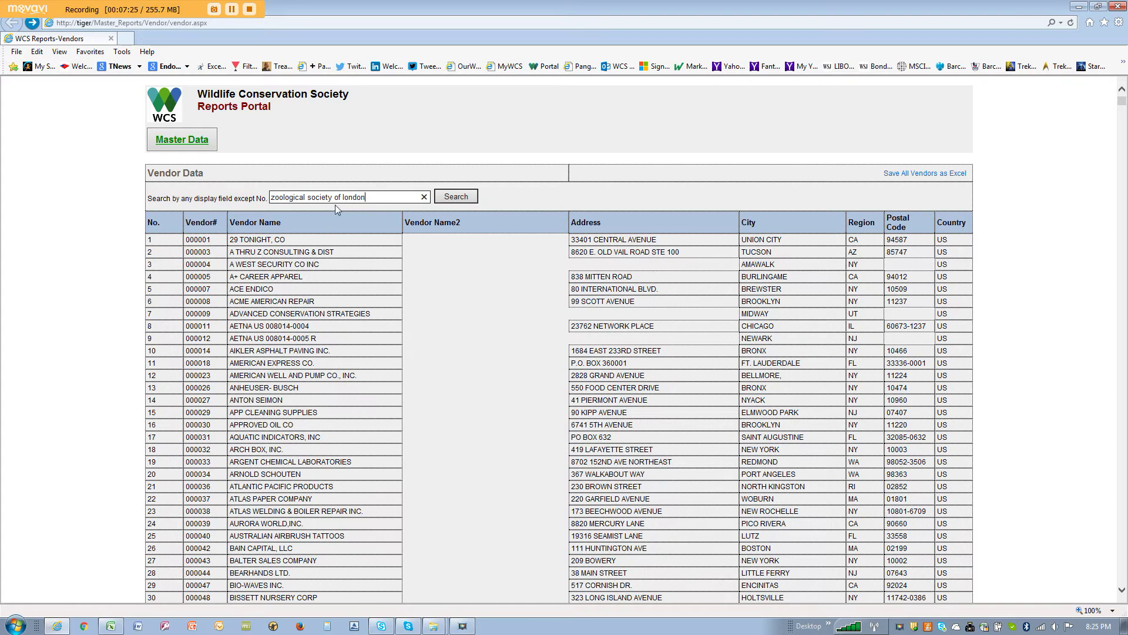
Step: Search the vendor list for the requester's name and select the Vendor# in the result
{"action": "left_click_drag", "start_coordinate": [388, 198], "coordinate": [247, 196]}
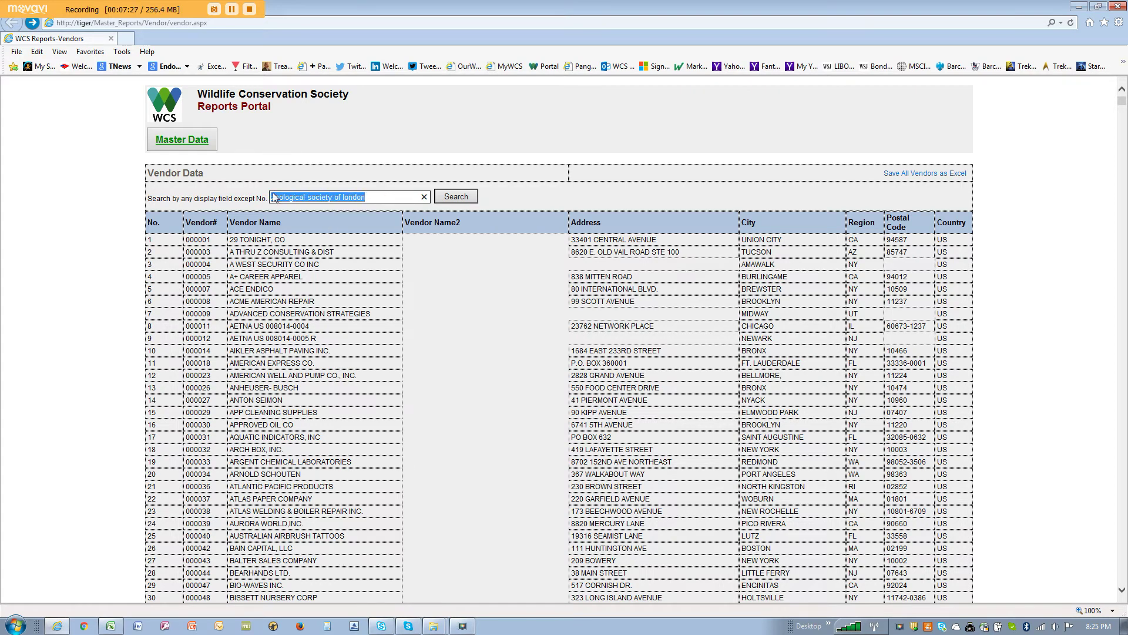
{"action": "key", "text": "Return"}
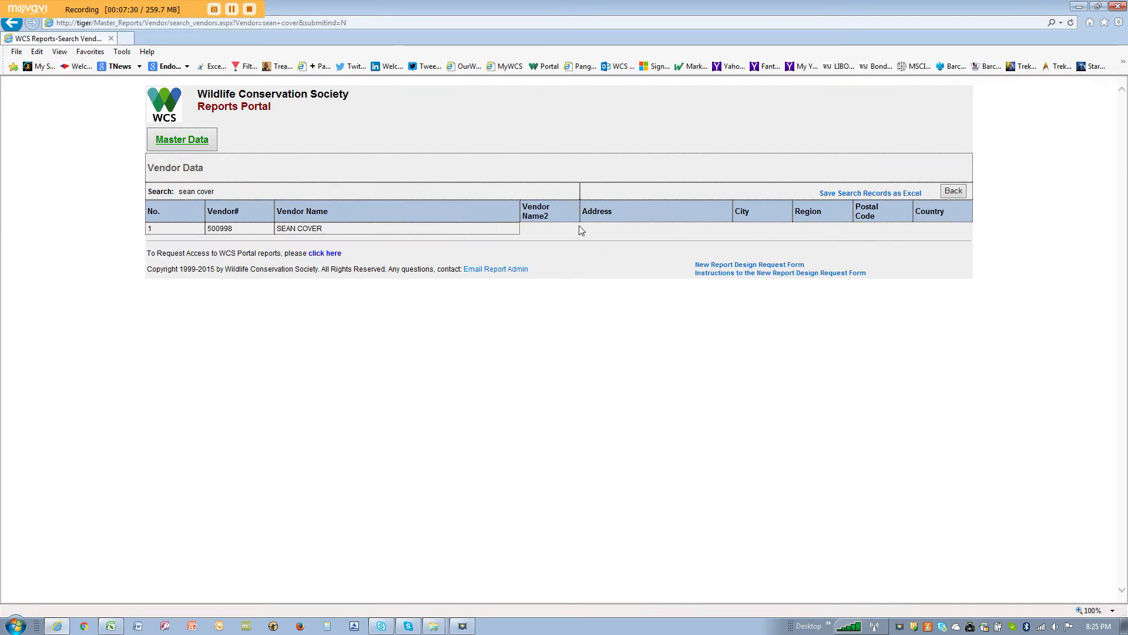
{"action": "left_click_drag", "start_coordinate": [251, 233], "coordinate": [207, 232]}
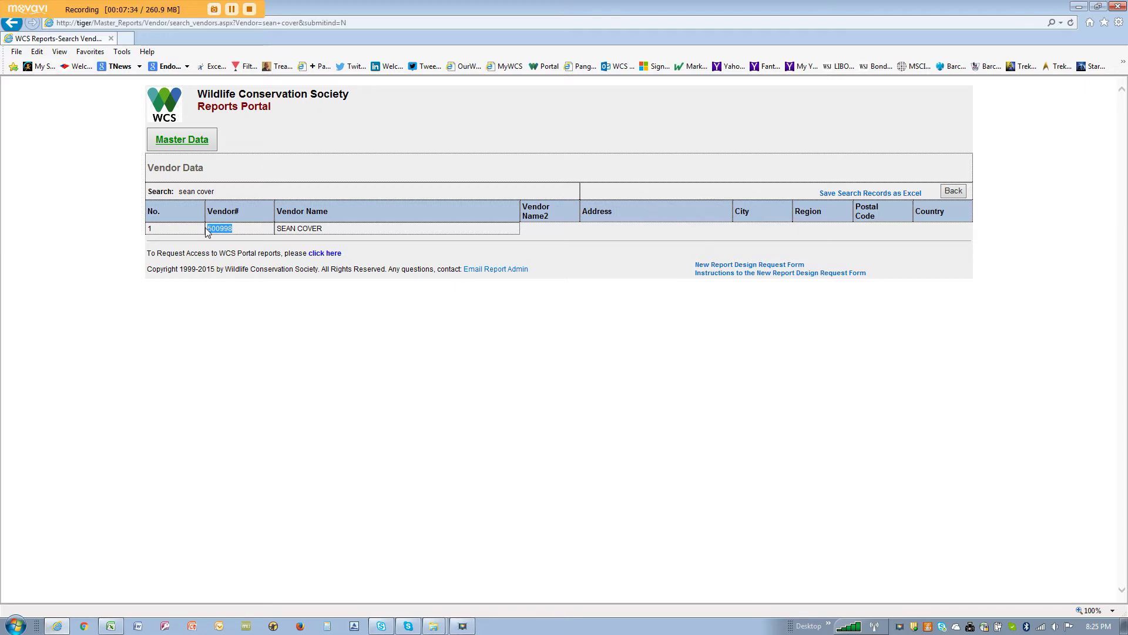
Step: Return to the full Vendor Data list and switch back to the payment request workbook
{"action": "left_click", "coordinate": [764, 248]}
{"action": "left_click", "coordinate": [956, 194]}
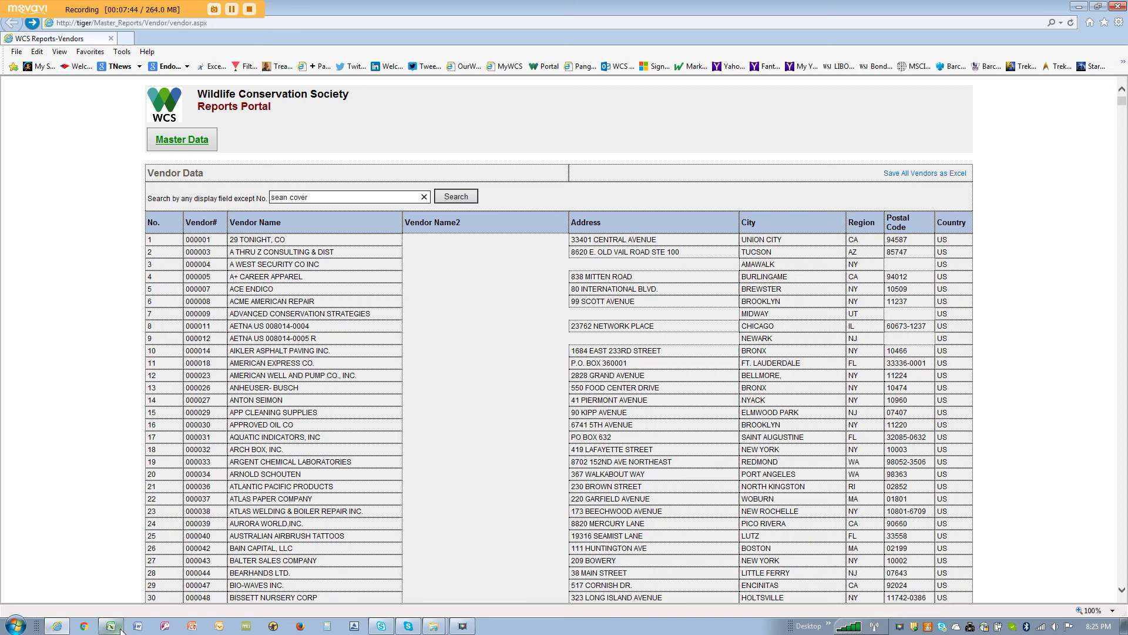
{"action": "left_click", "coordinate": [121, 630]}
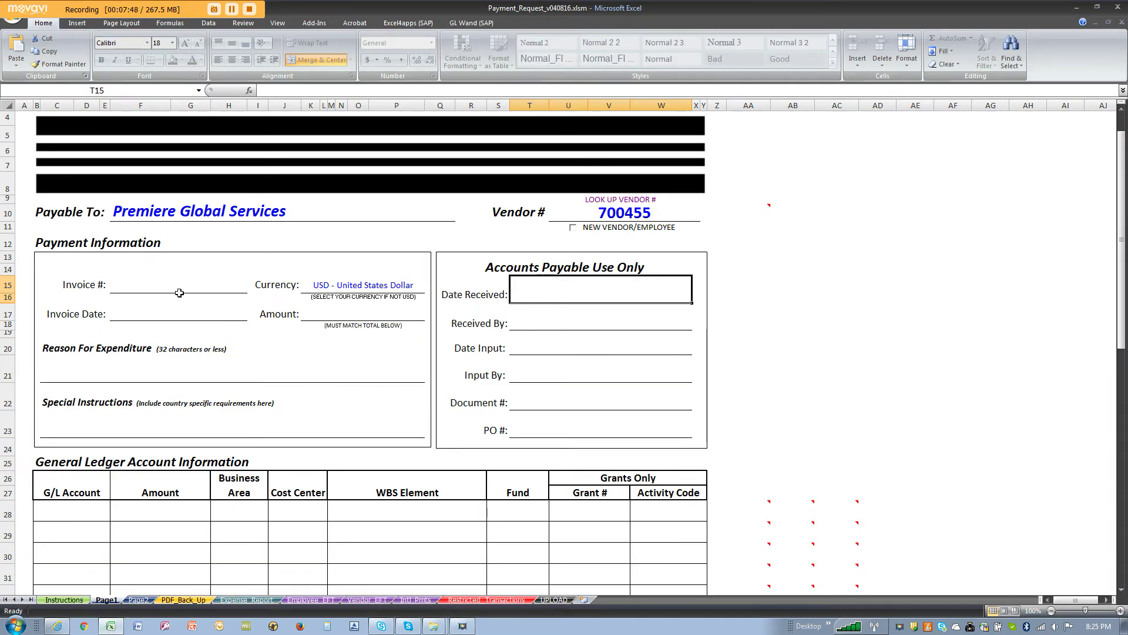
Step: Enter invoice 2054321, date 3/31/16 and amount 199.70, keeping currency as USD
{"action": "left_click", "coordinate": [167, 282]}
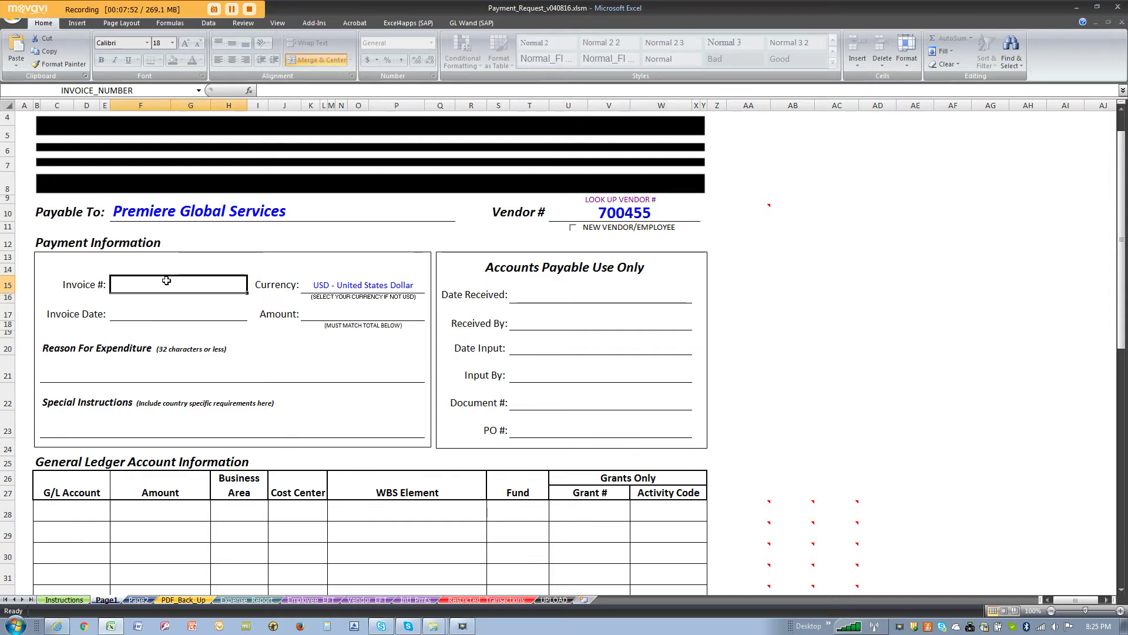
{"action": "type", "text": "2054"}
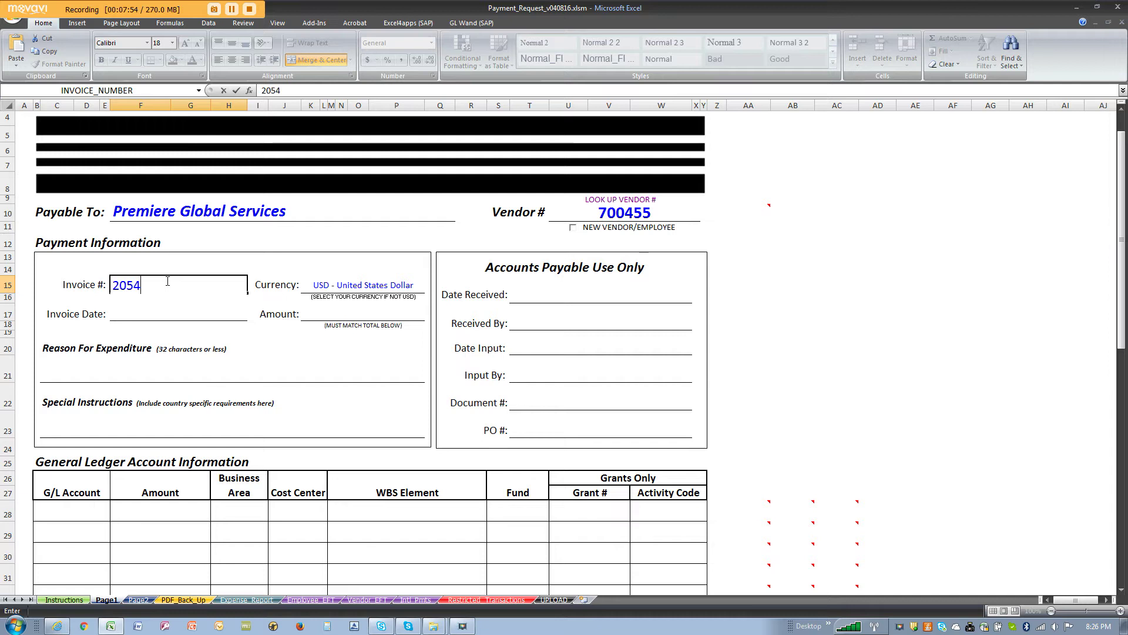
{"action": "type", "text": "321"}
{"action": "key", "text": "Return"}
{"action": "type", "text": "3"}
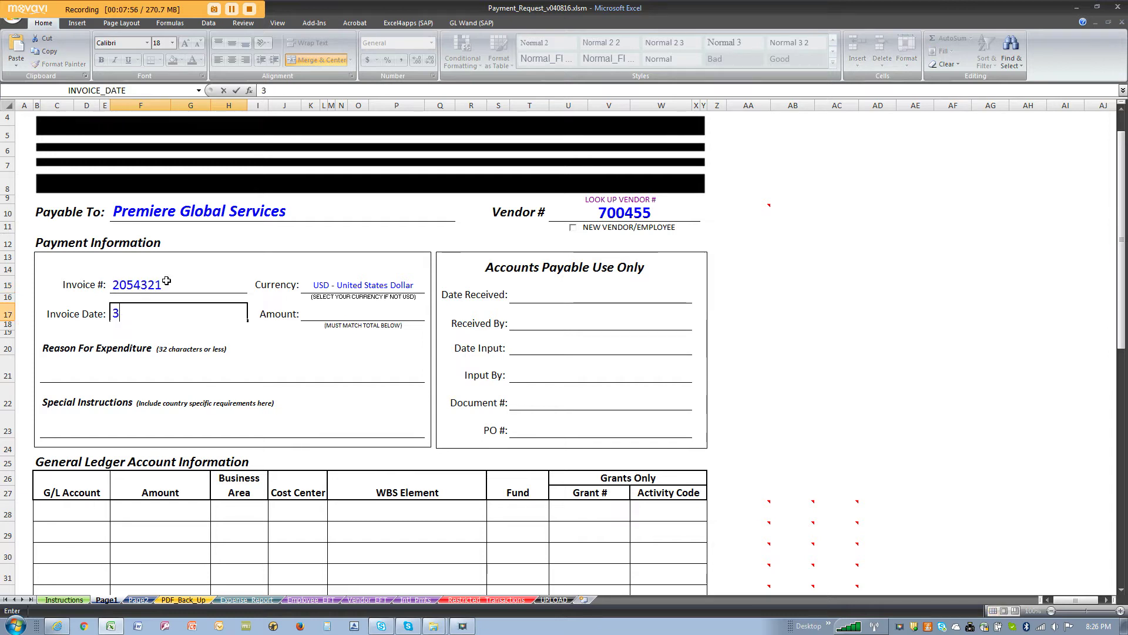
{"action": "type", "text": "/31/16"}
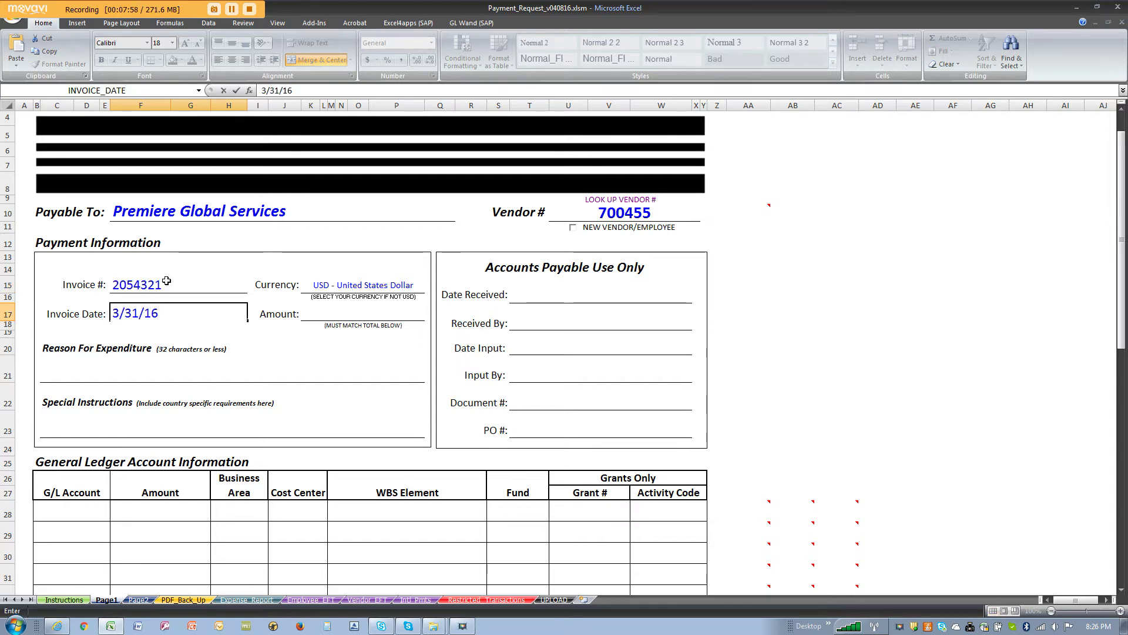
{"action": "key", "text": "Tab"}
{"action": "type", "text": "199."}
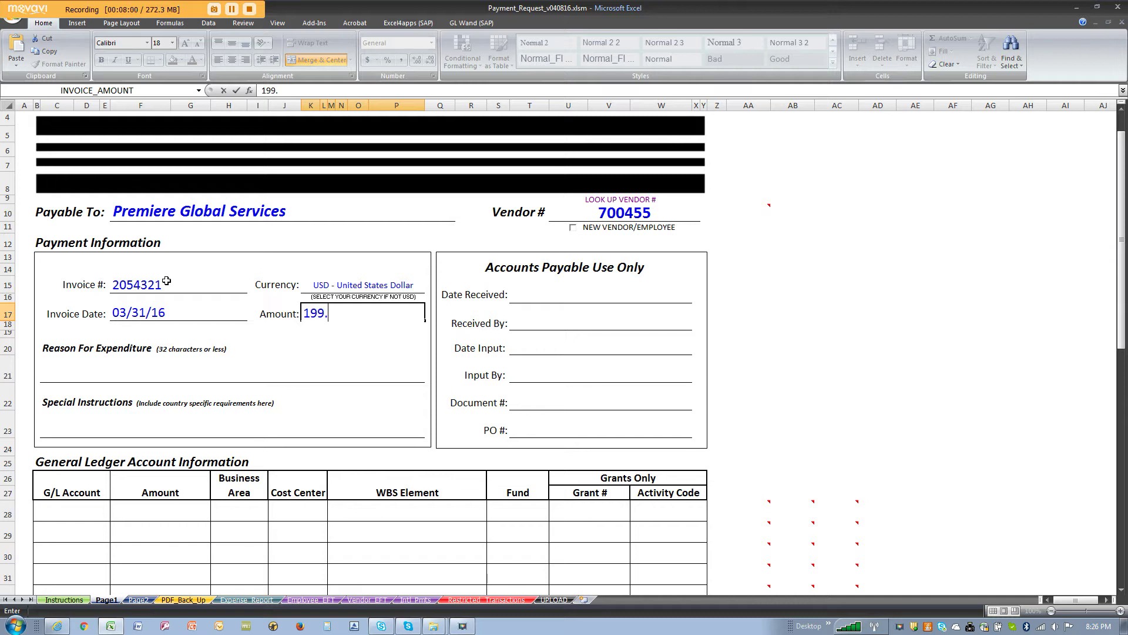
{"action": "type", "text": "70"}
{"action": "key", "text": "Return"}
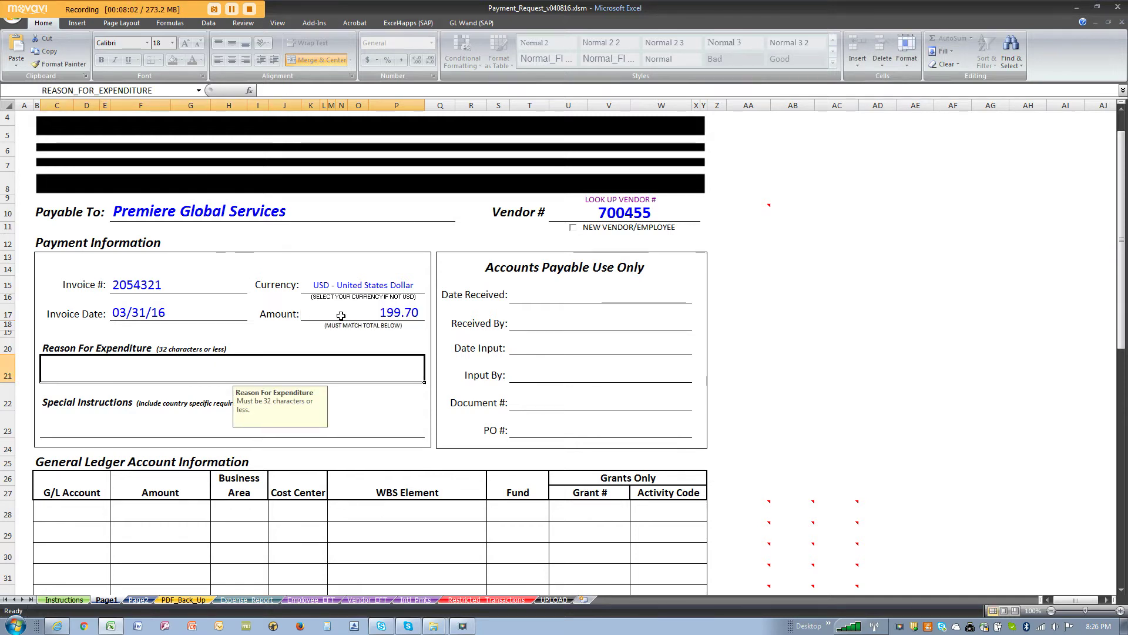
{"action": "left_click", "coordinate": [423, 286]}
{"action": "left_click", "coordinate": [430, 287]}
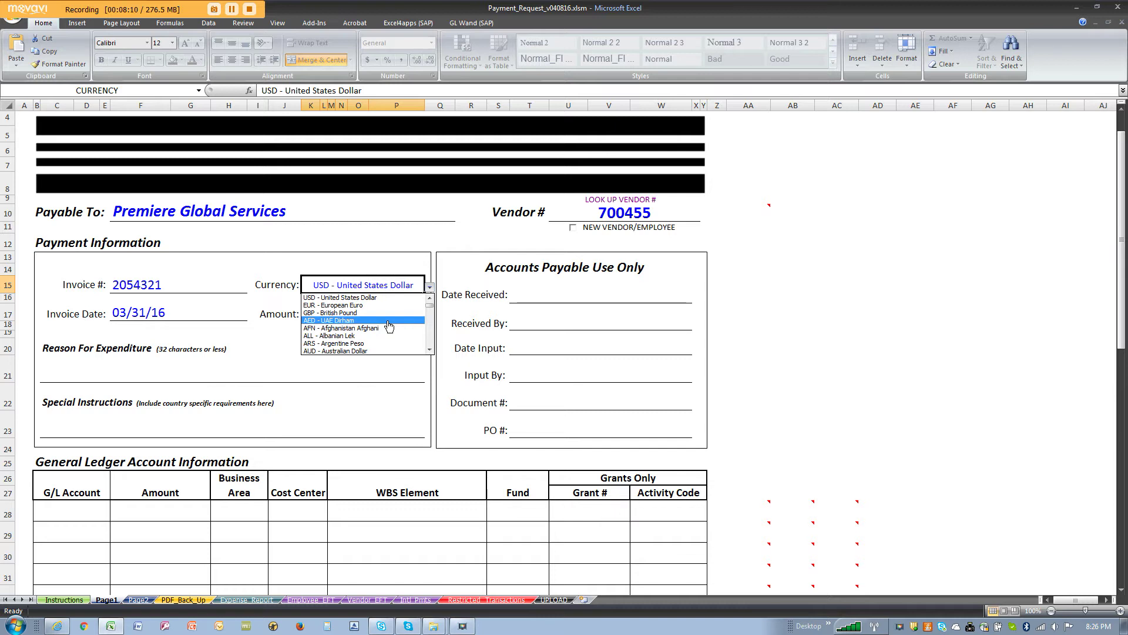
{"action": "left_click", "coordinate": [404, 265]}
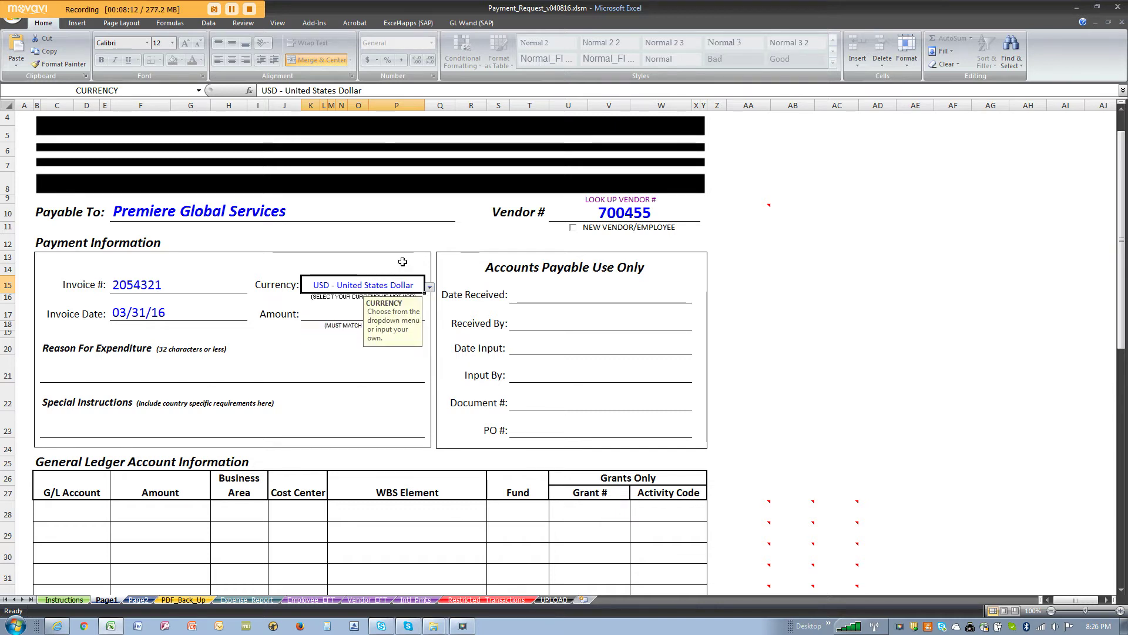
{"action": "left_click", "coordinate": [238, 367]}
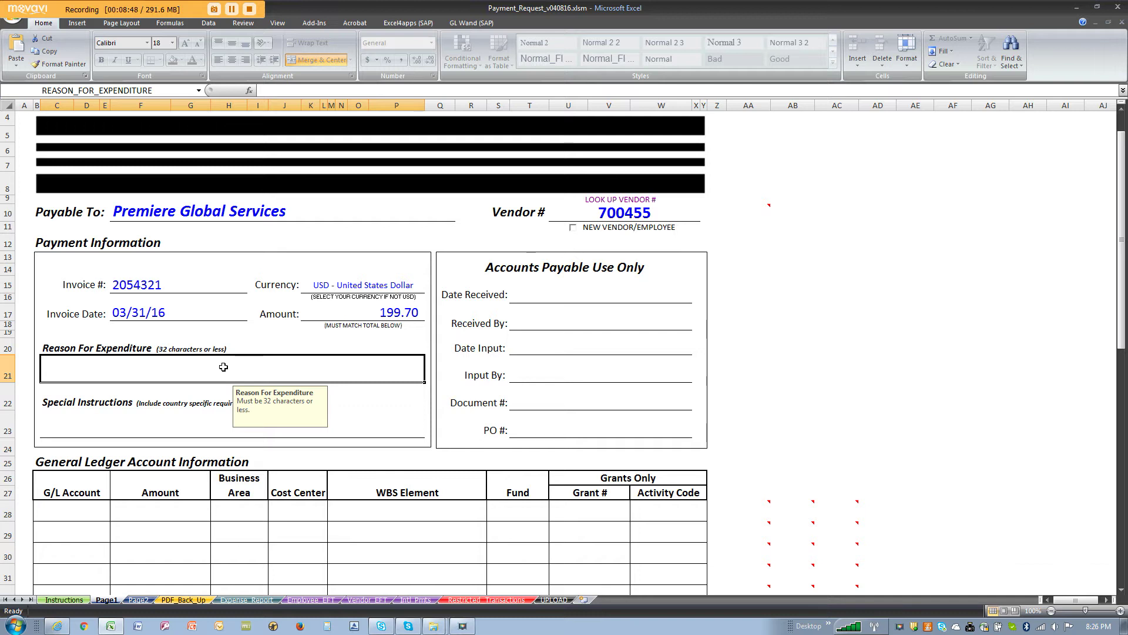
Step: Enter 'Phone conferences - Accting' as the Reason For Expenditure
{"action": "type", "text": "Phone c"}
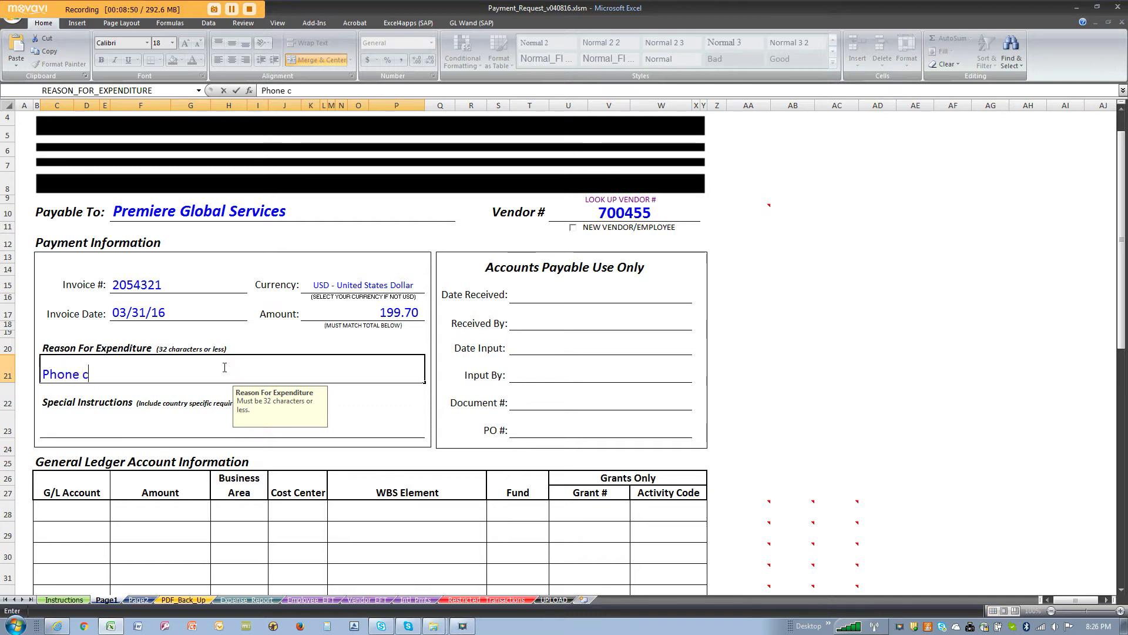
{"action": "type", "text": "onferences - Accting"}
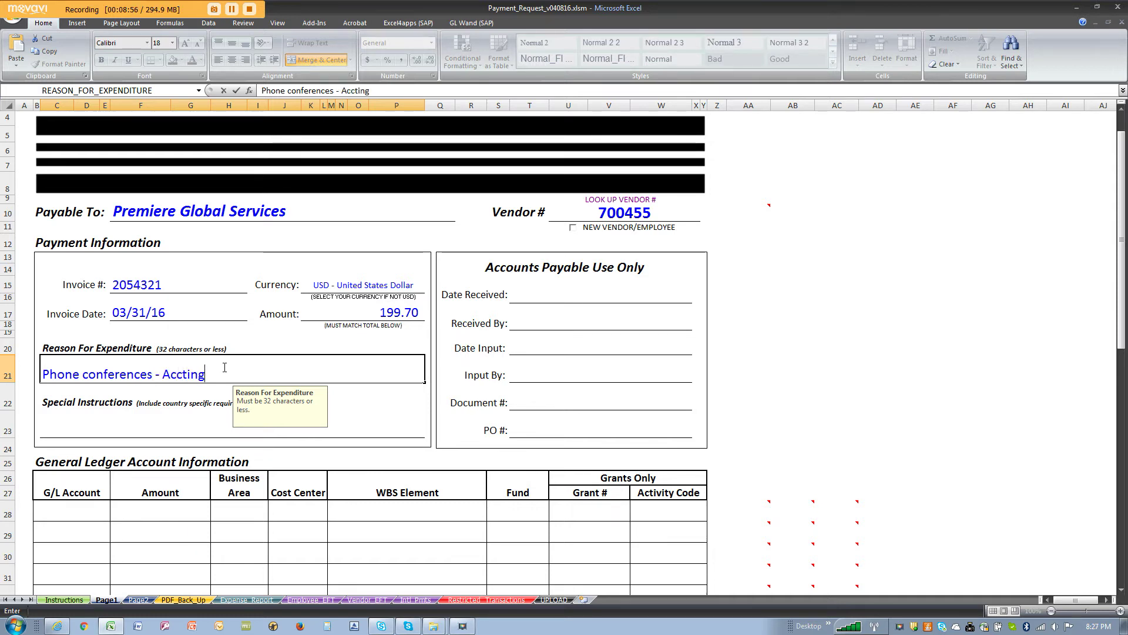
{"action": "key", "text": "Return"}
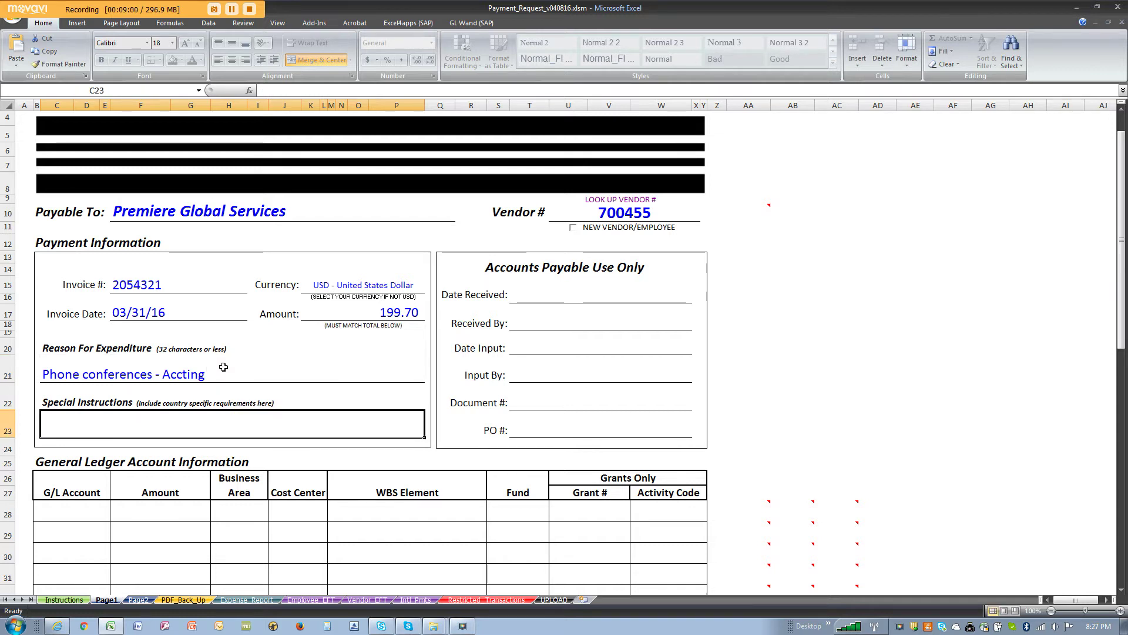
{"action": "left_click", "coordinate": [224, 368]}
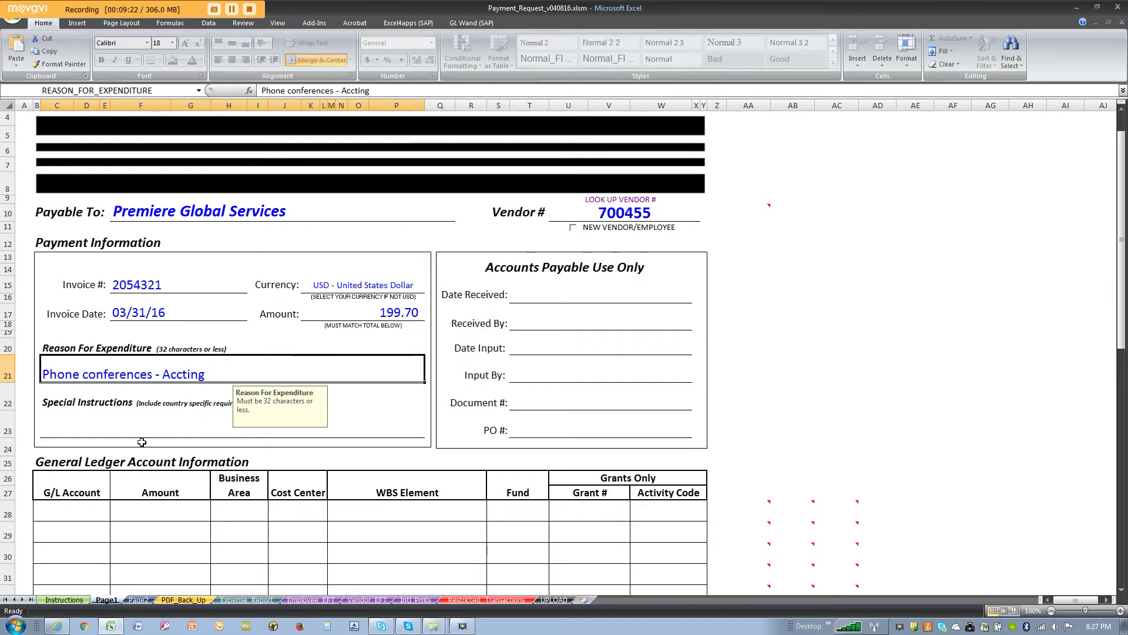
Step: Set Special Instructions to 'Initial deposit - pay immediately', correcting the typo
{"action": "left_click", "coordinate": [127, 426]}
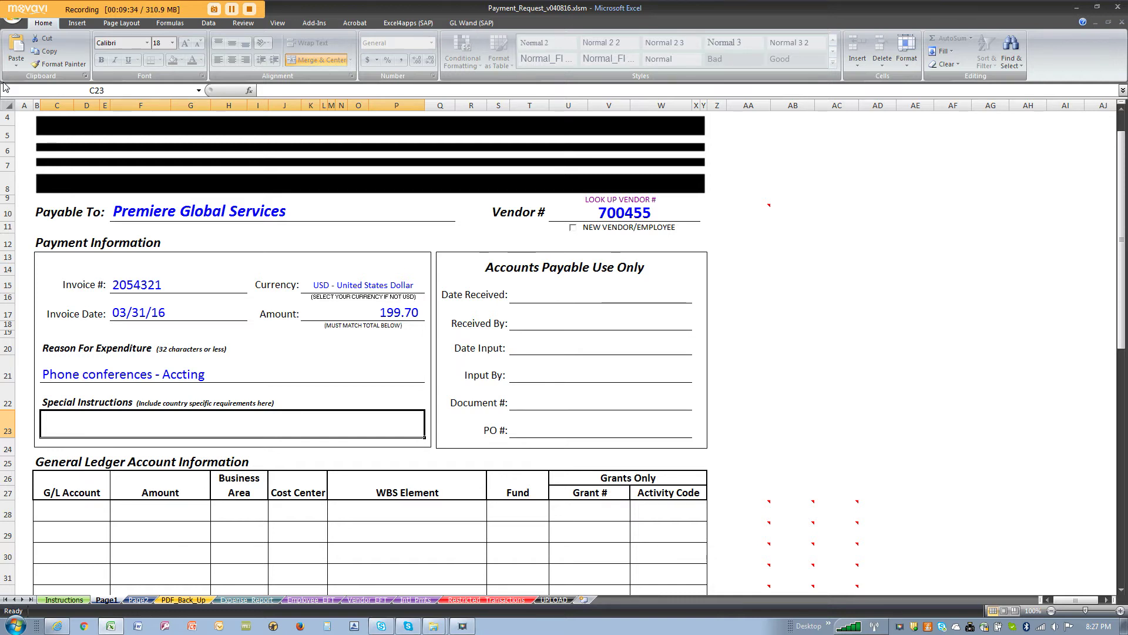
{"action": "type", "text": "I"}
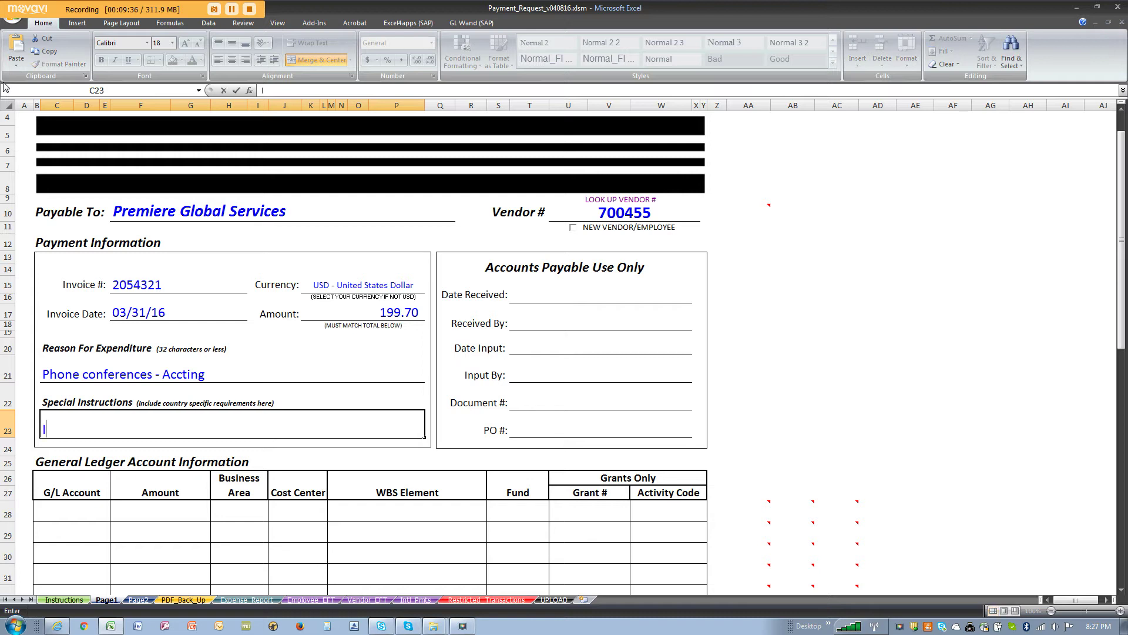
{"action": "type", "text": "nitial de"}
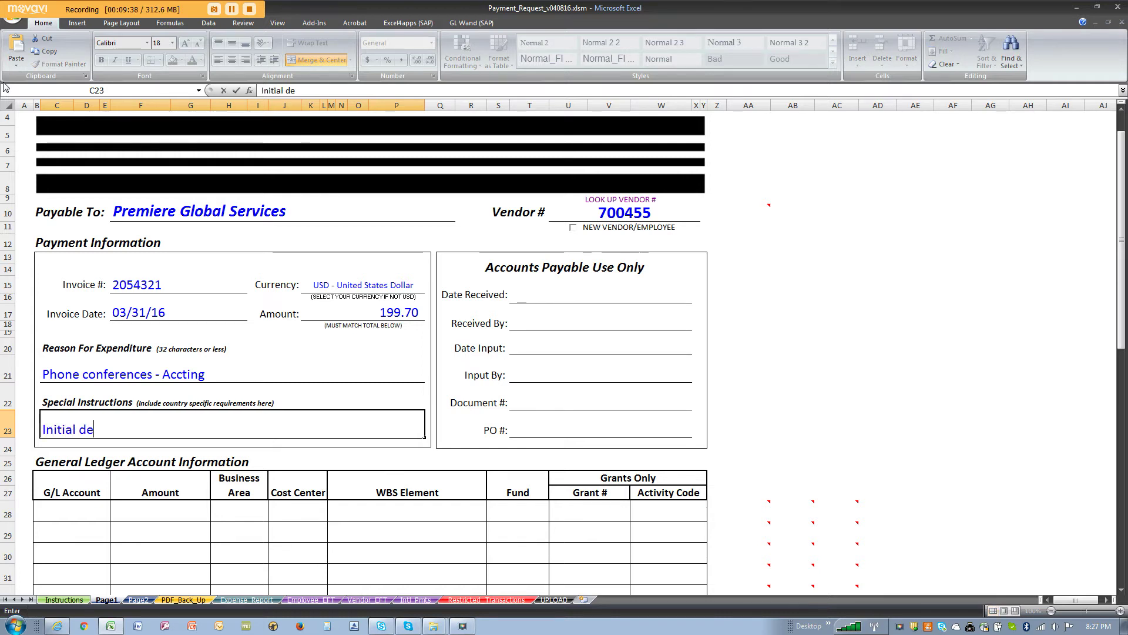
{"action": "type", "text": "posit - "}
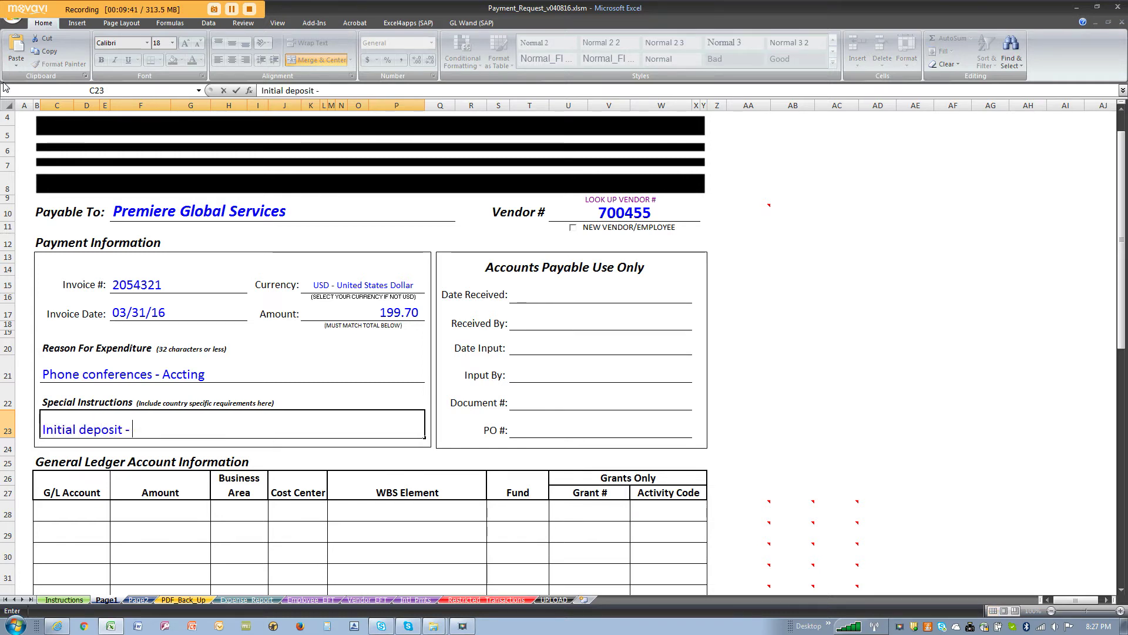
{"action": "type", "text": "pay immedi"}
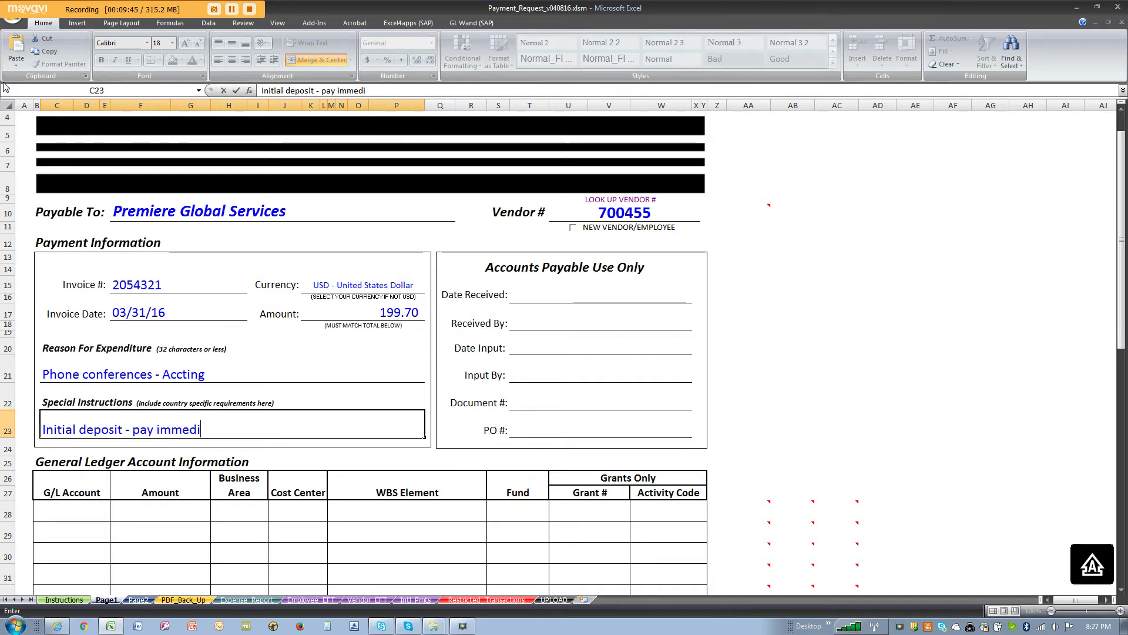
{"action": "type", "text": "ate;y"}
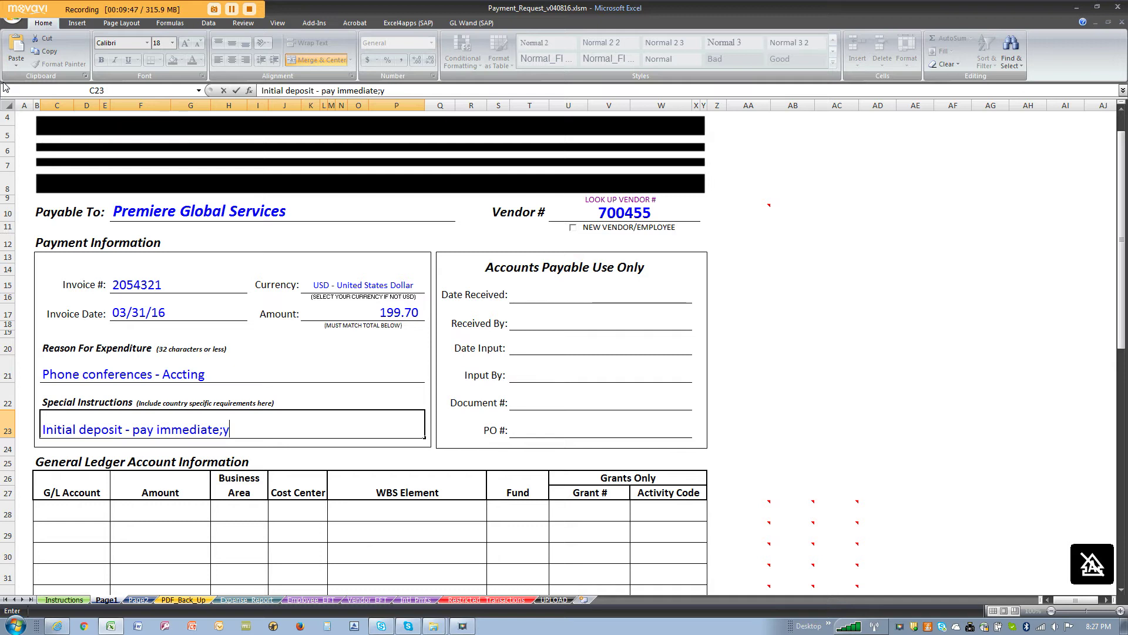
{"action": "key", "text": "BackSpace"}
{"action": "key", "text": "BackSpace"}
{"action": "type", "text": "ly"}
{"action": "key", "text": "Return"}
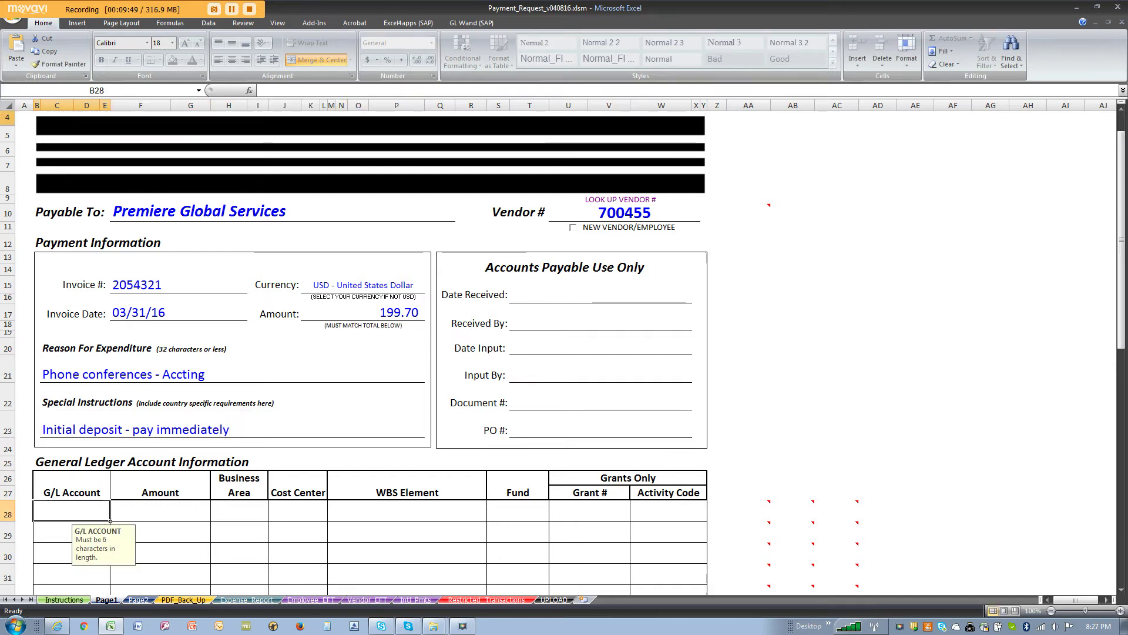
{"action": "left_click", "coordinate": [178, 207]}
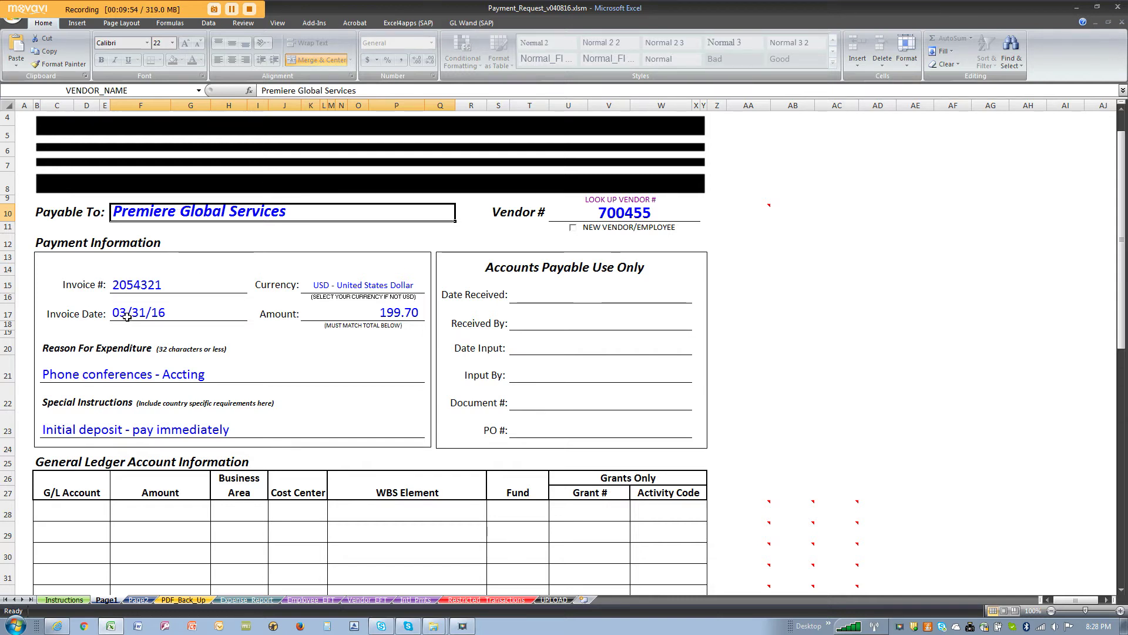
{"action": "left_click", "coordinate": [215, 428]}
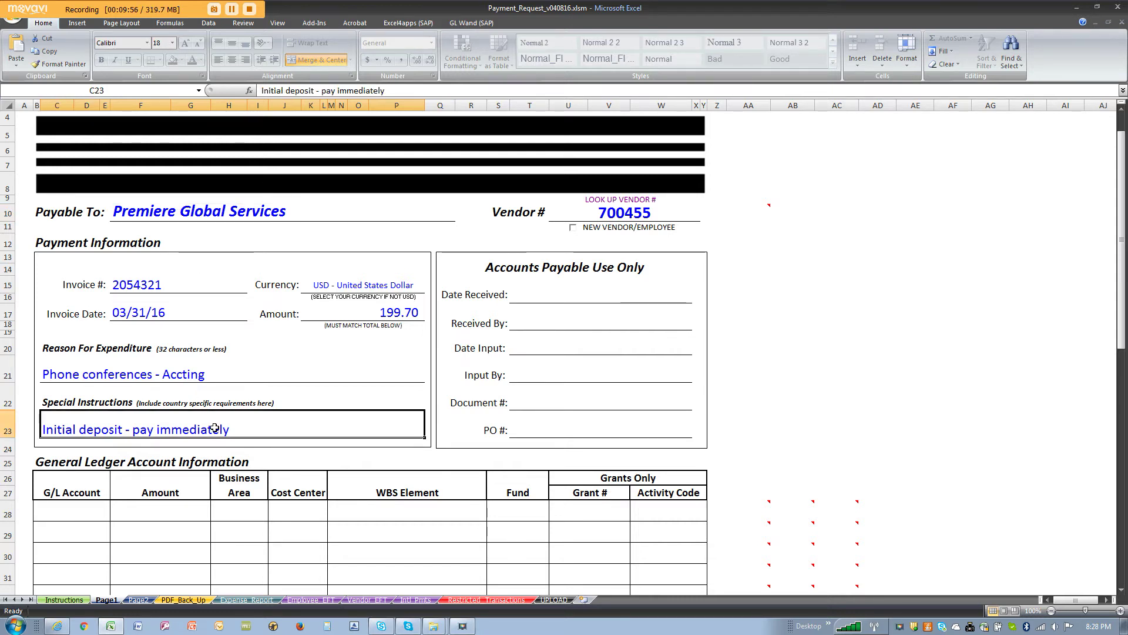
{"action": "scroll", "coordinate": [215, 428], "scroll_direction": "down", "scroll_amount": 3}
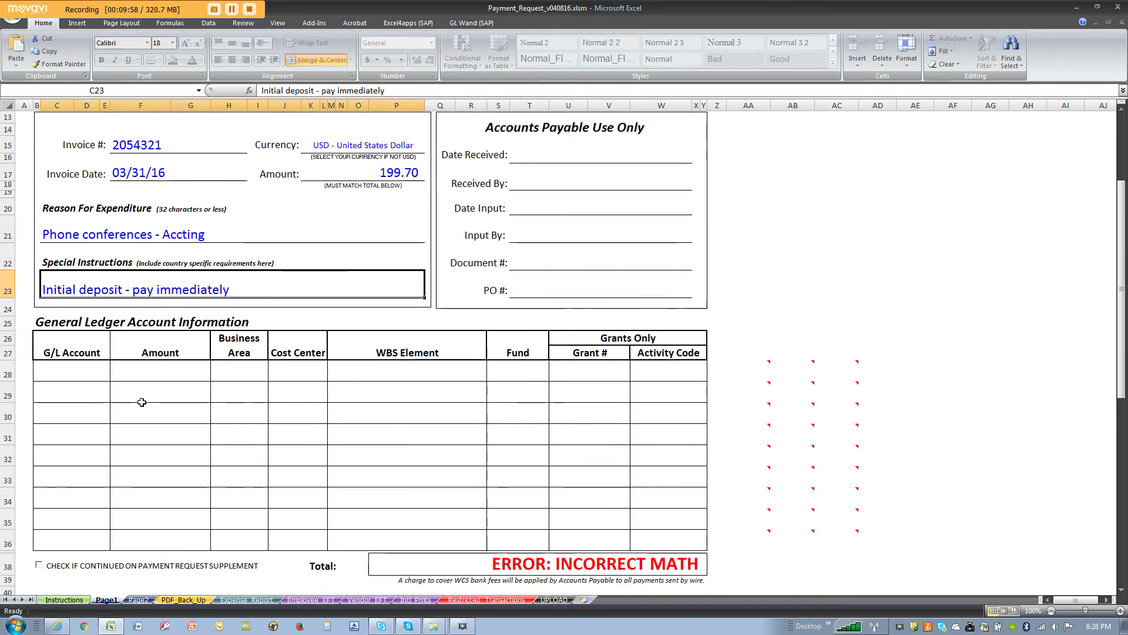
{"action": "left_click", "coordinate": [85, 370]}
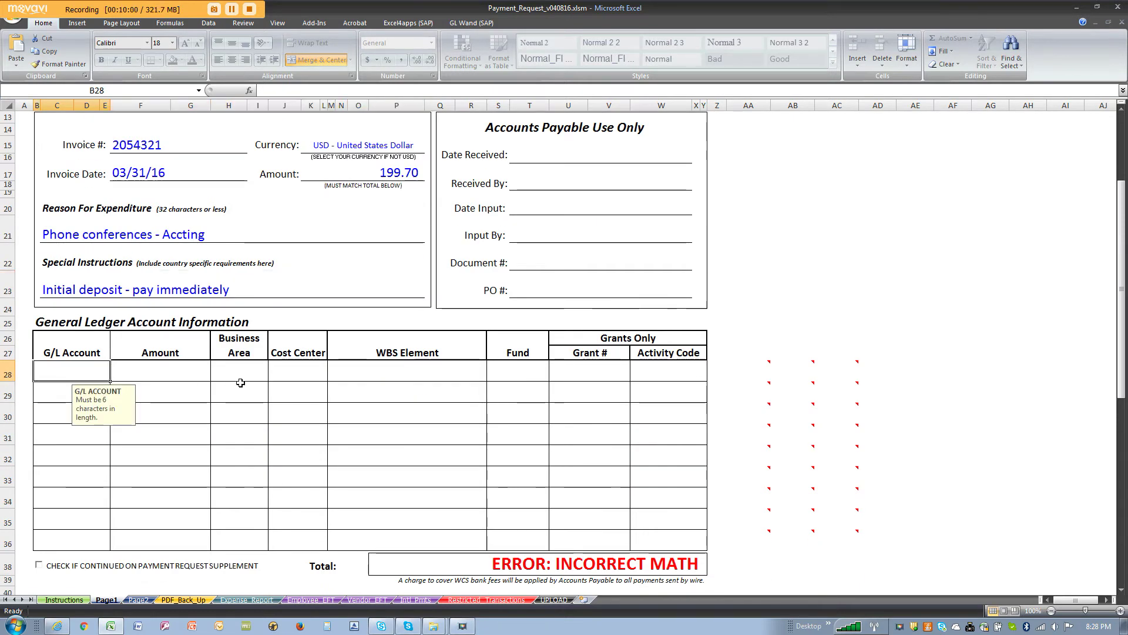
Step: Enter G/L account 541100 on the first ledger line and check the 199.70 invoice amount
{"action": "type", "text": "541100"}
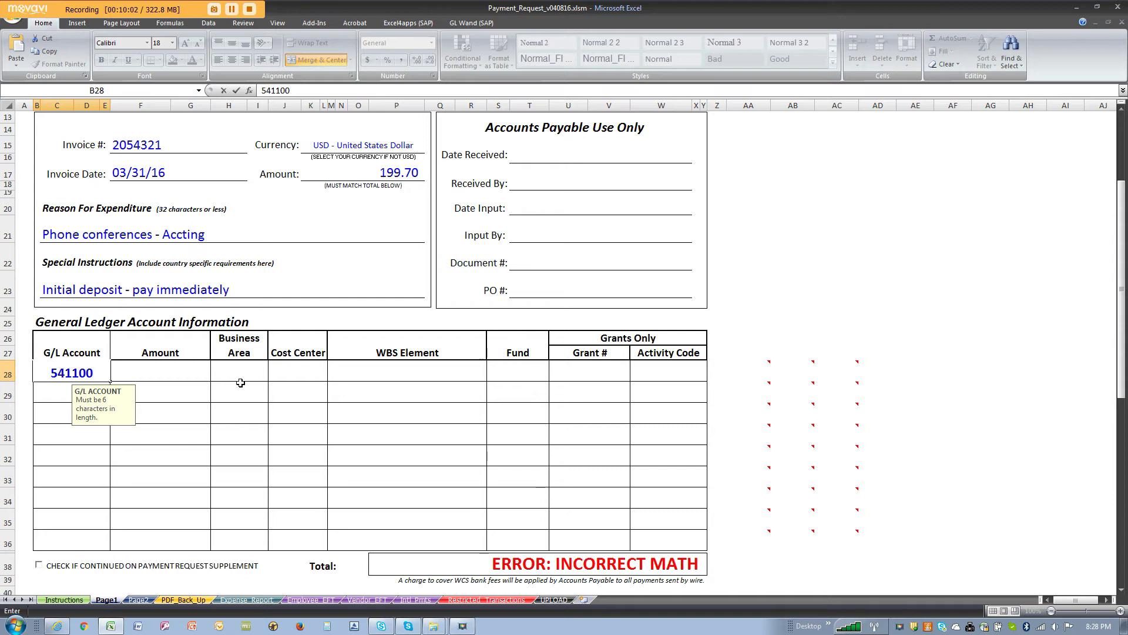
{"action": "key", "text": "Tab"}
{"action": "type", "text": "11"}
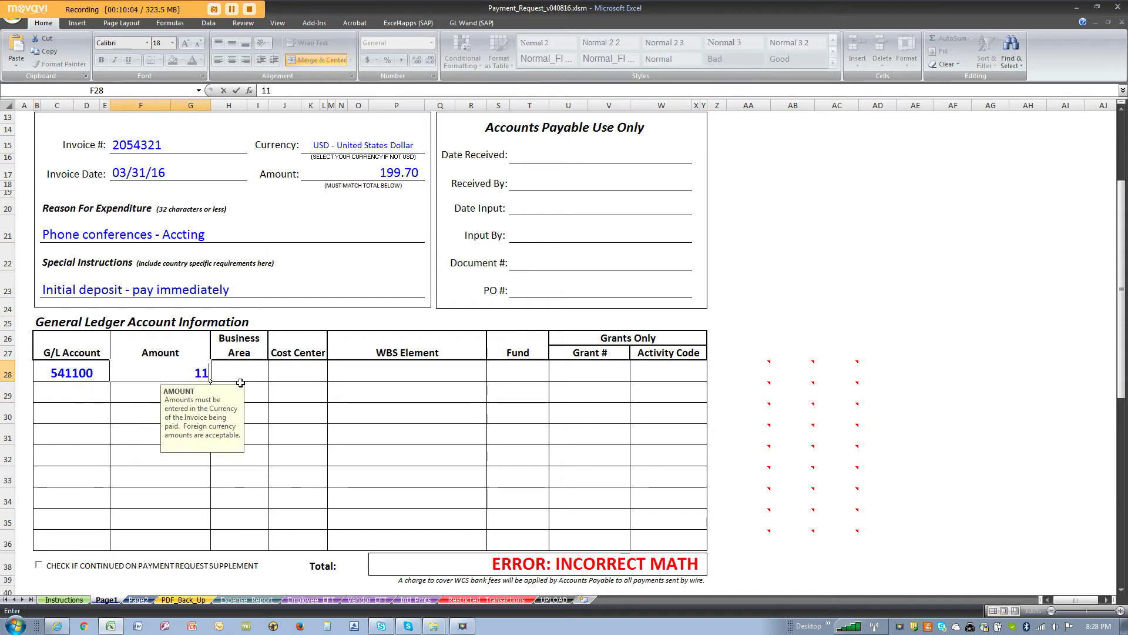
{"action": "key", "text": "BackSpace"}
{"action": "type", "text": "99.70"}
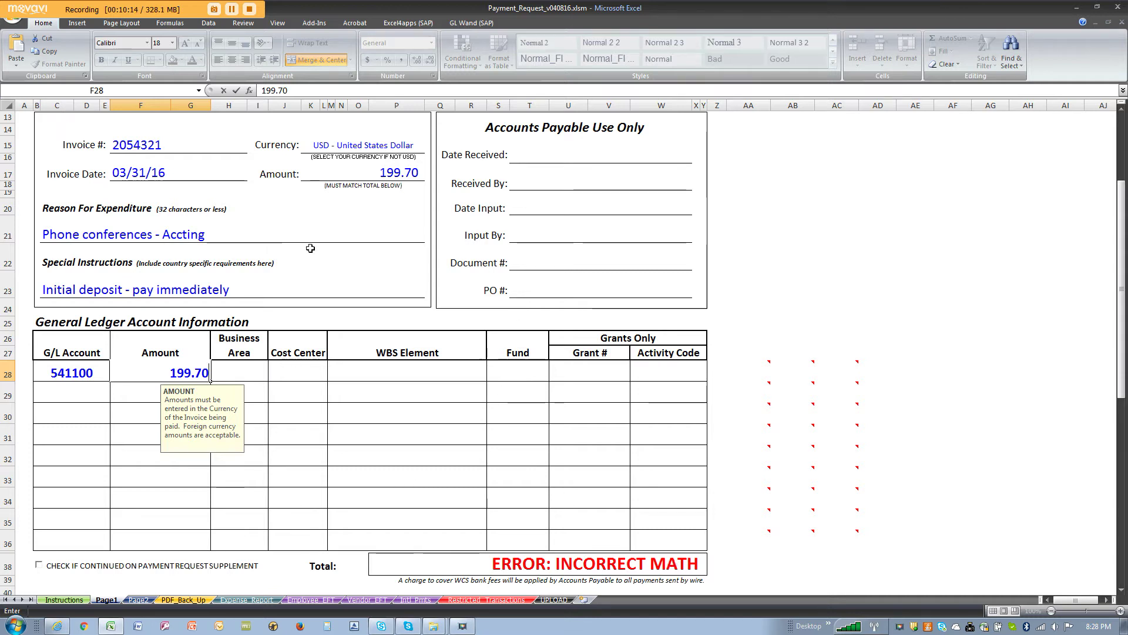
{"action": "key", "text": "Escape"}
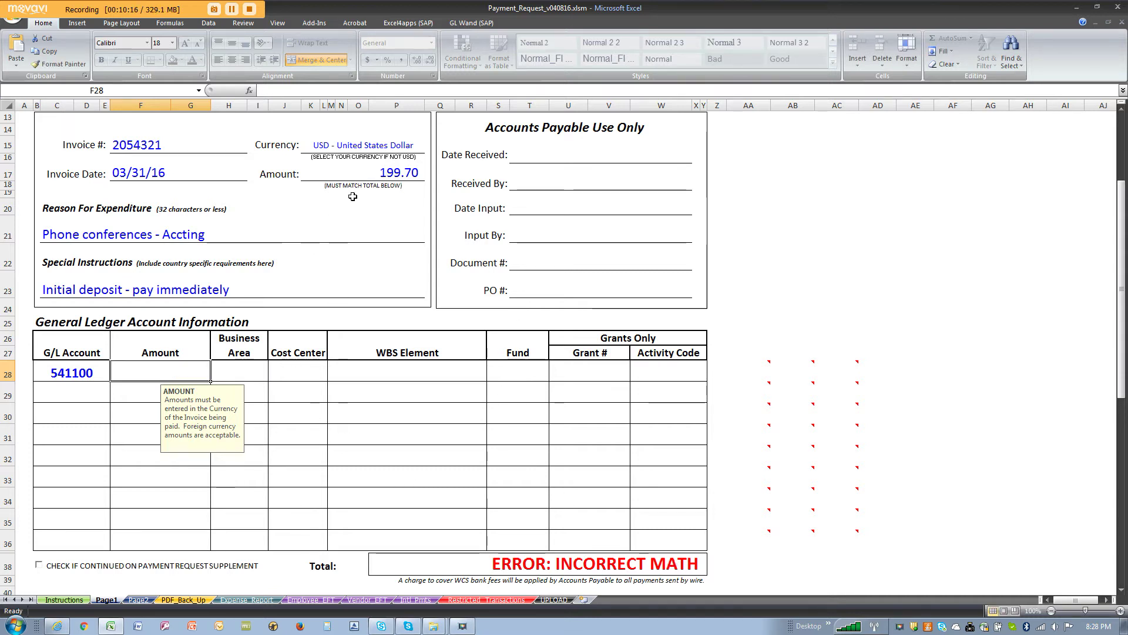
{"action": "left_click_drag", "start_coordinate": [160, 368], "coordinate": [152, 536]}
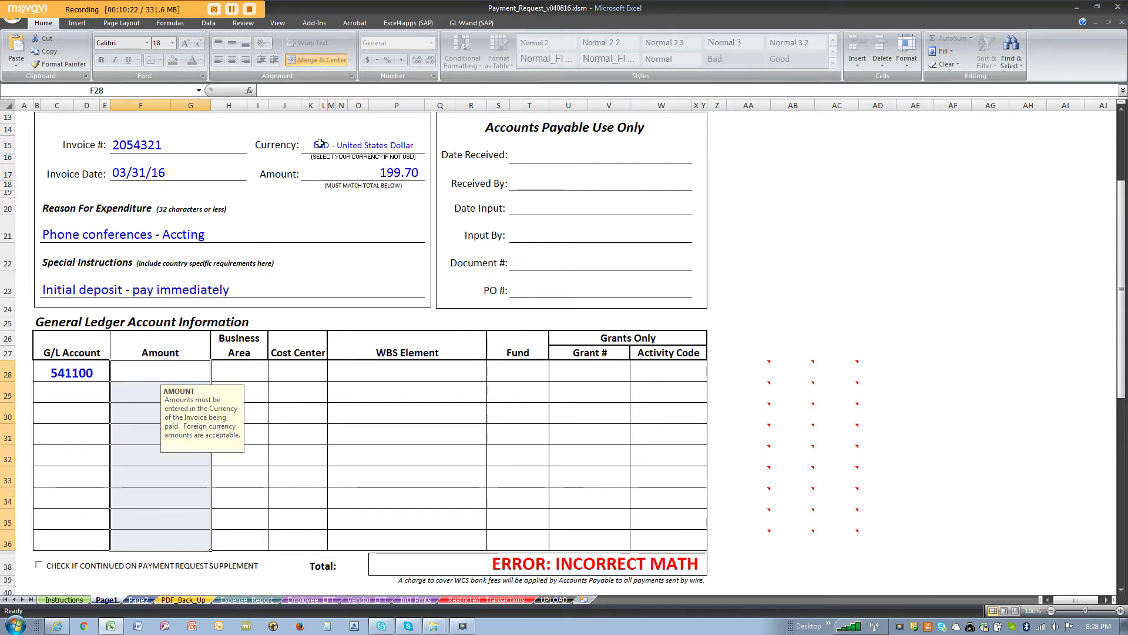
{"action": "left_click", "coordinate": [332, 177]}
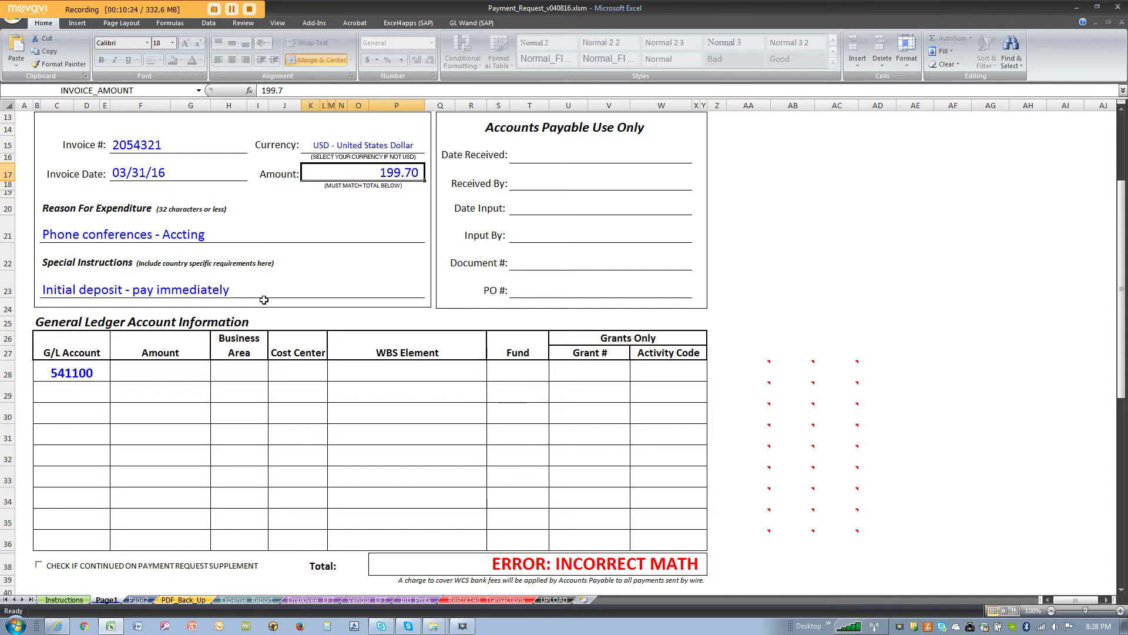
Step: Fill the ledger line with amount 199.70, cost center 110160 and fund 100000
{"action": "left_click", "coordinate": [199, 372]}
{"action": "type", "text": "199.70"}
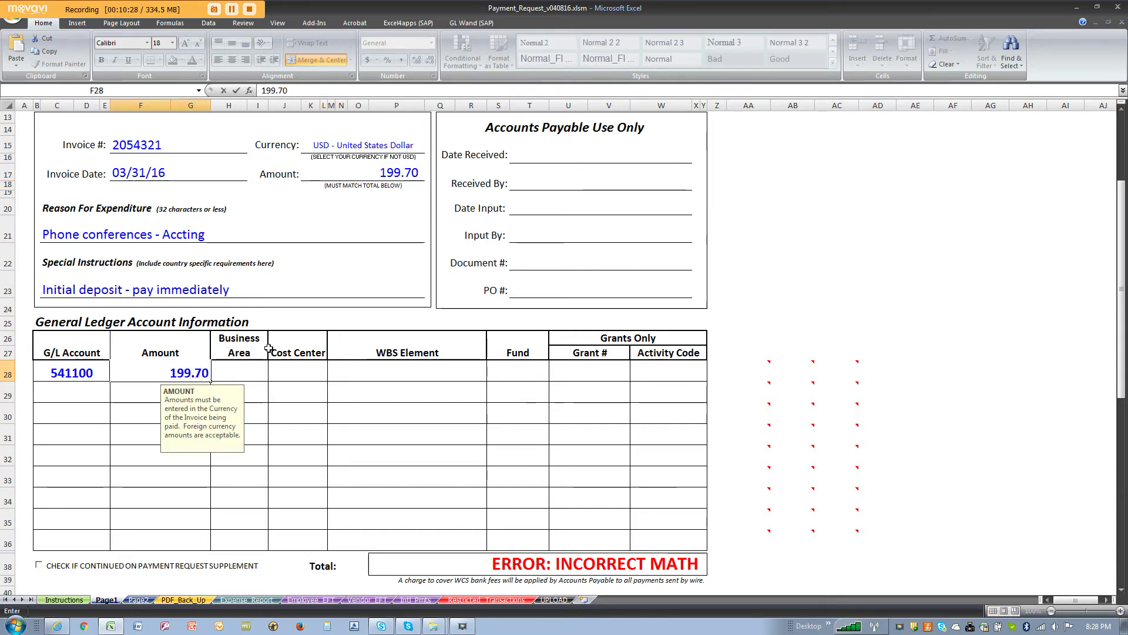
{"action": "key", "text": "Tab"}
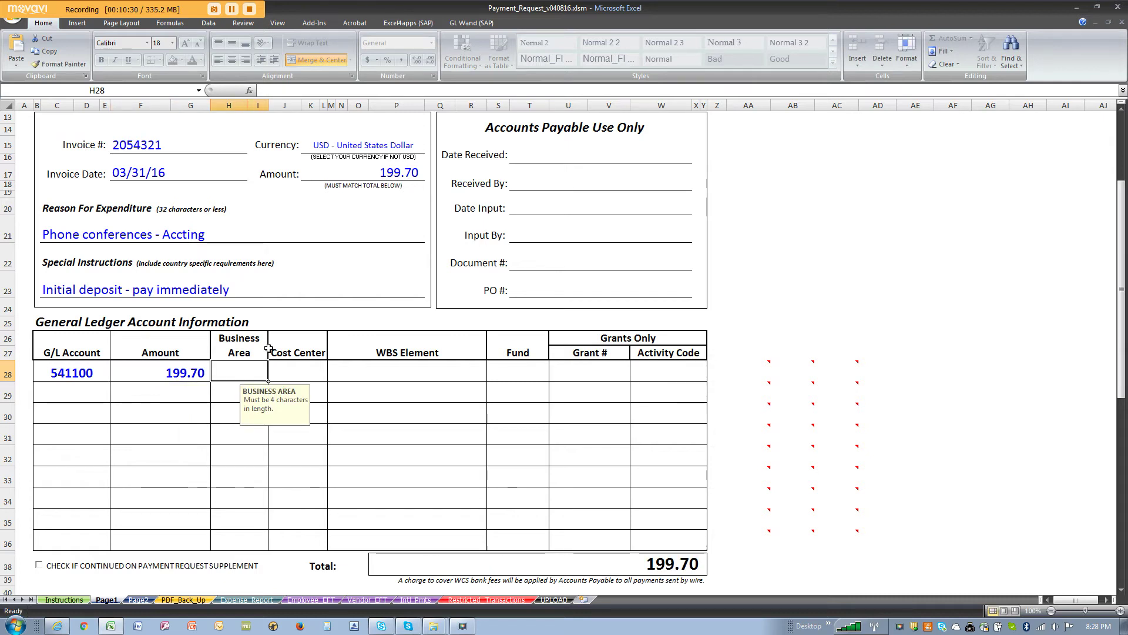
{"action": "key", "text": "Tab"}
{"action": "type", "text": "110160"}
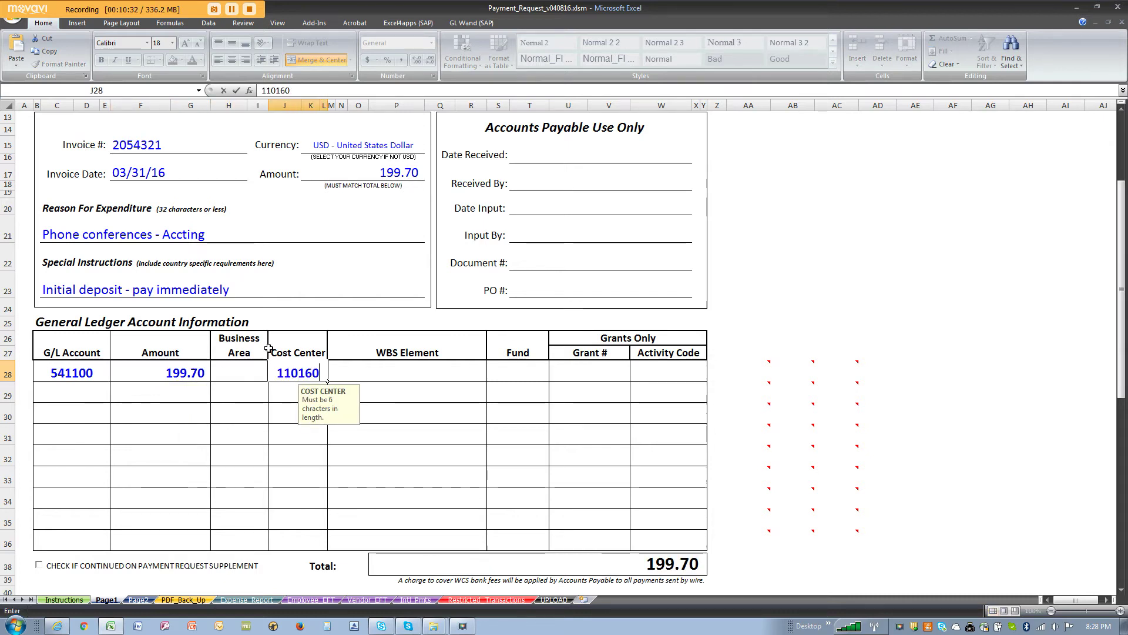
{"action": "key", "text": "Tab"}
{"action": "type", "text": "100"}
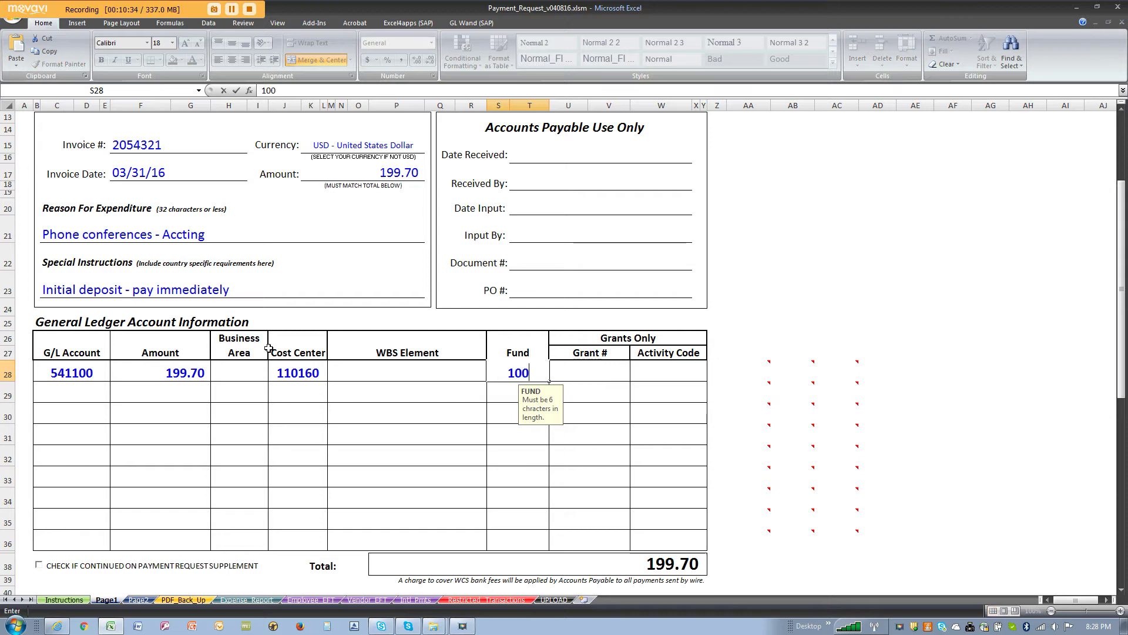
{"action": "type", "text": "000"}
{"action": "key", "text": "Return"}
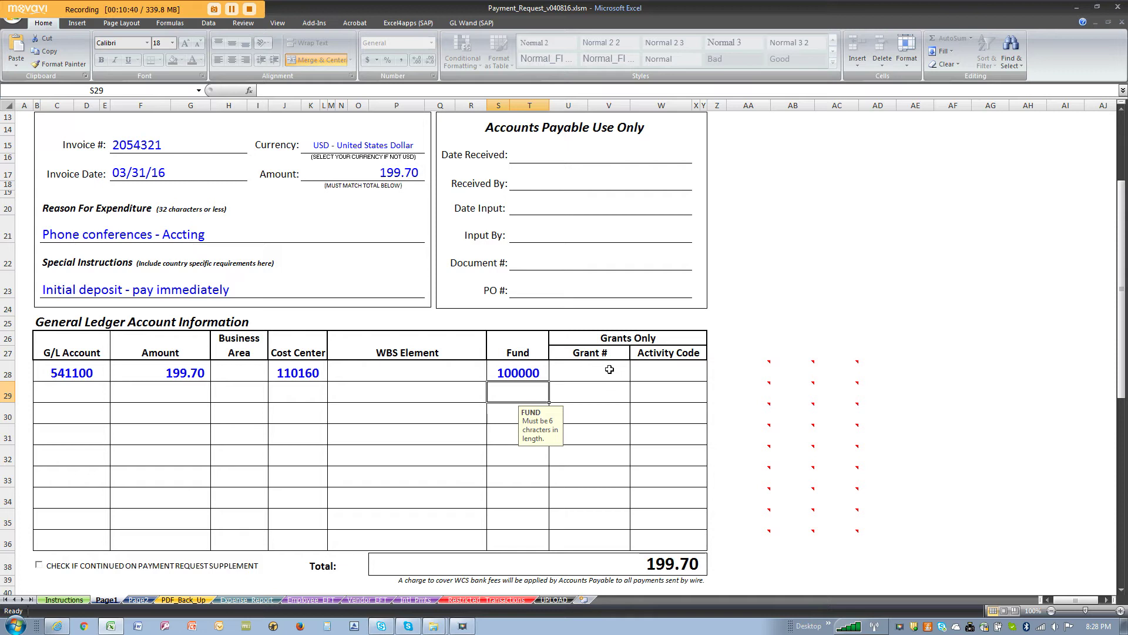
{"action": "left_click", "coordinate": [678, 370]}
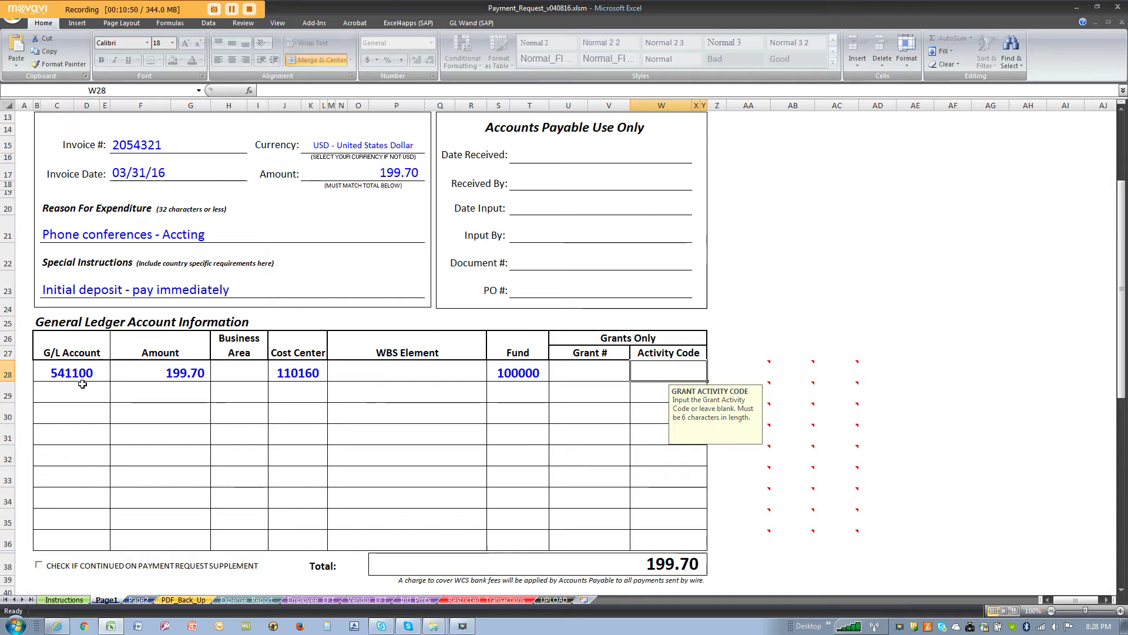
Step: Change the first ledger line to G/L account 144002 with amount 100,000.00
{"action": "scroll", "coordinate": [242, 402], "scroll_direction": "down", "scroll_amount": 3}
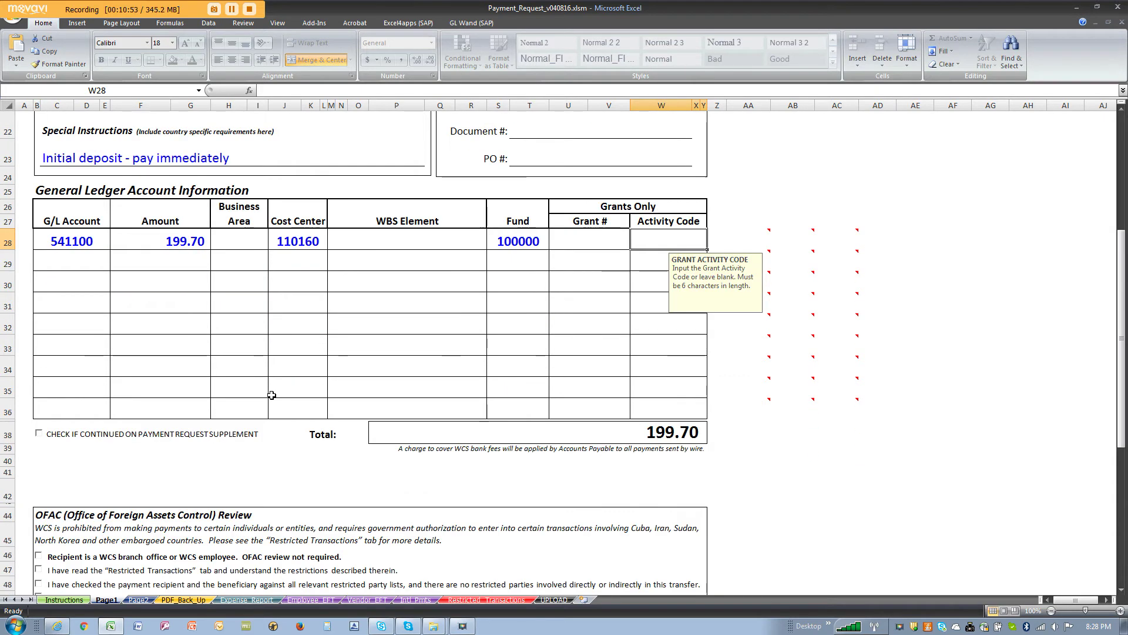
{"action": "scroll", "coordinate": [272, 395], "scroll_direction": "down", "scroll_amount": 2}
{"action": "scroll", "coordinate": [274, 394], "scroll_direction": "up", "scroll_amount": 3}
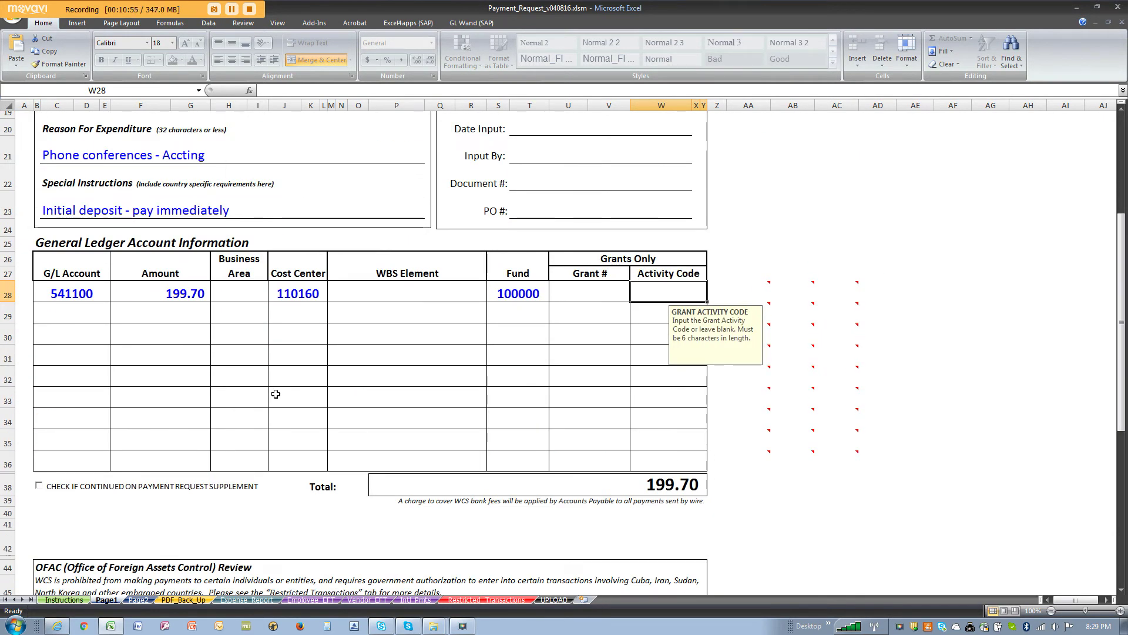
{"action": "left_click_drag", "start_coordinate": [64, 289], "coordinate": [654, 294]}
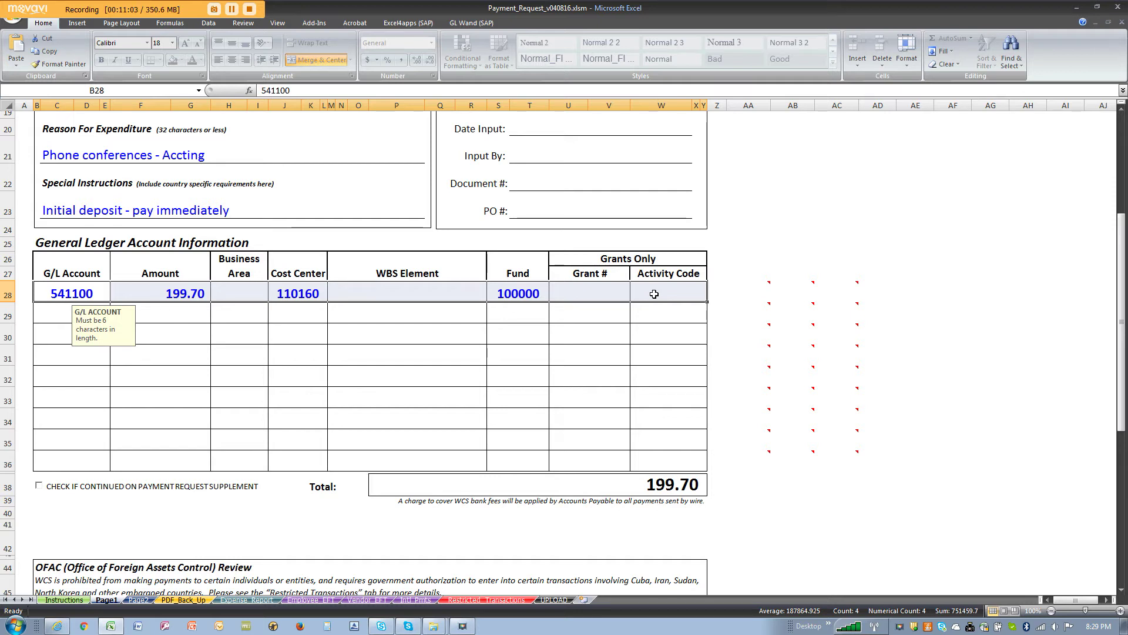
{"action": "type", "text": "144"}
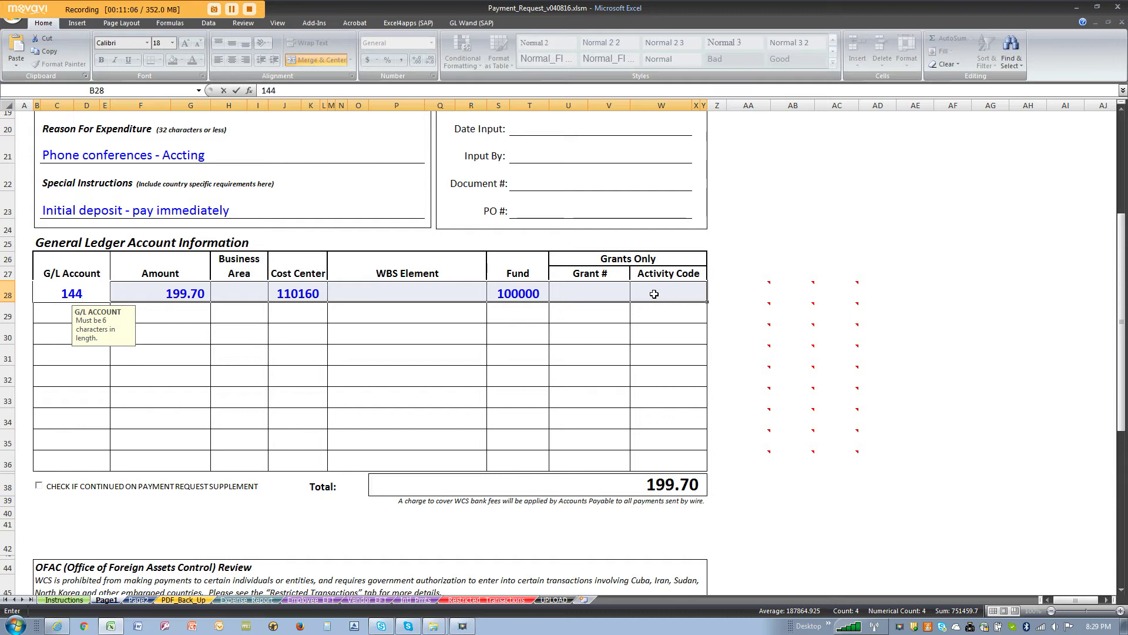
{"action": "type", "text": "002"}
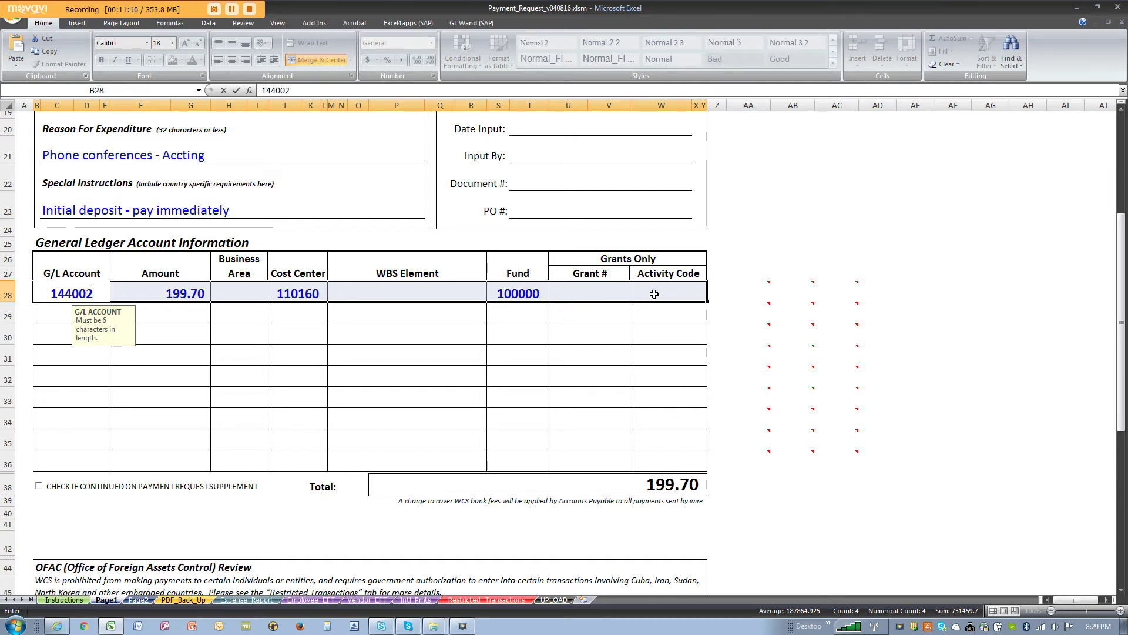
{"action": "key", "text": "Return"}
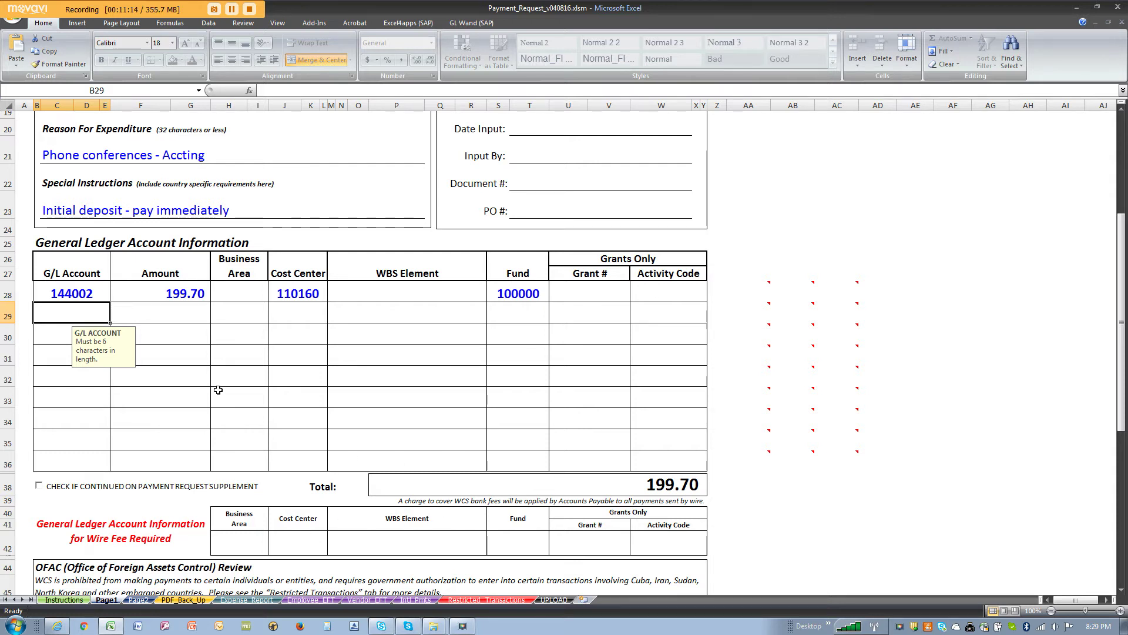
{"action": "left_click", "coordinate": [195, 293]}
{"action": "type", "text": "100000"}
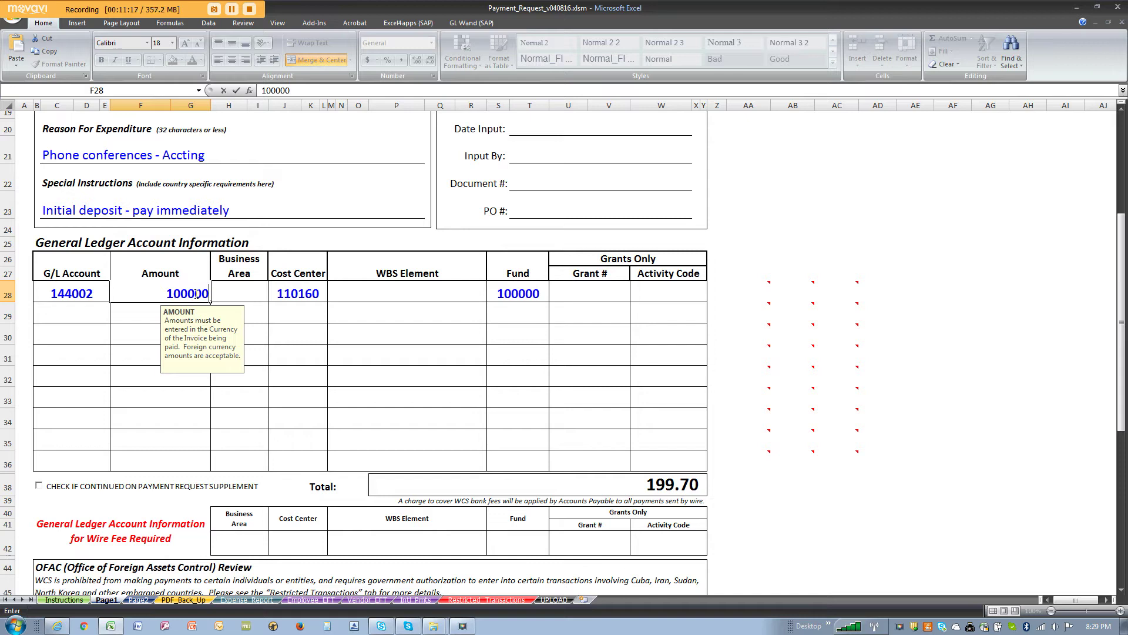
{"action": "key", "text": "Return"}
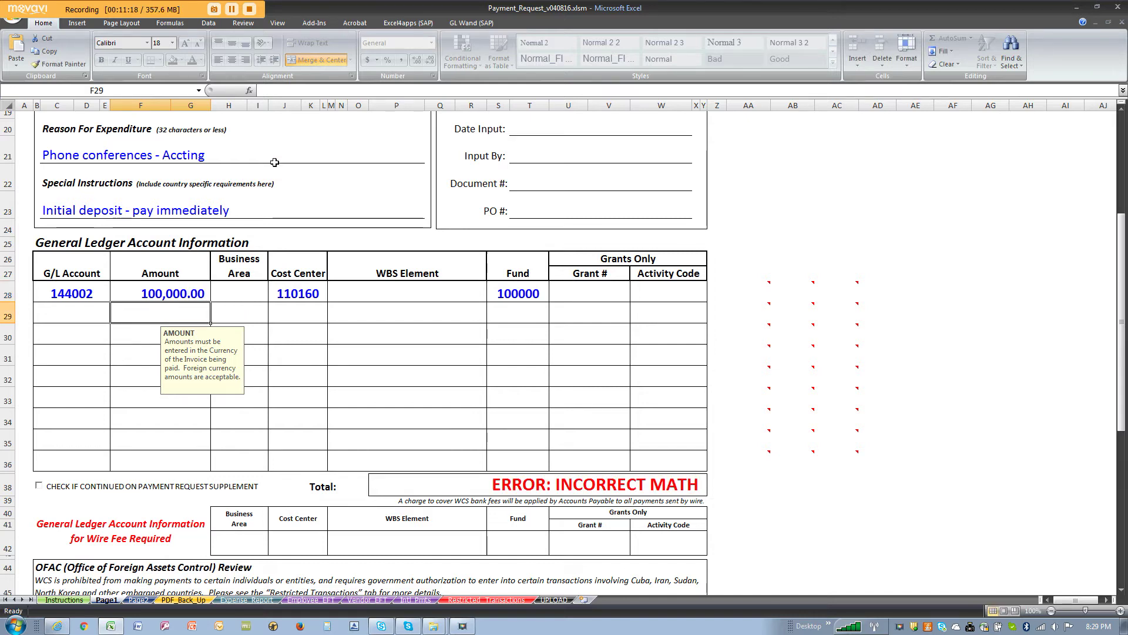
Step: Set the invoice Amount to 100,000.00 and review the filled ledger line
{"action": "scroll", "coordinate": [343, 146], "scroll_direction": "up", "scroll_amount": 3}
{"action": "left_click", "coordinate": [367, 219]}
{"action": "type", "text": "100"}
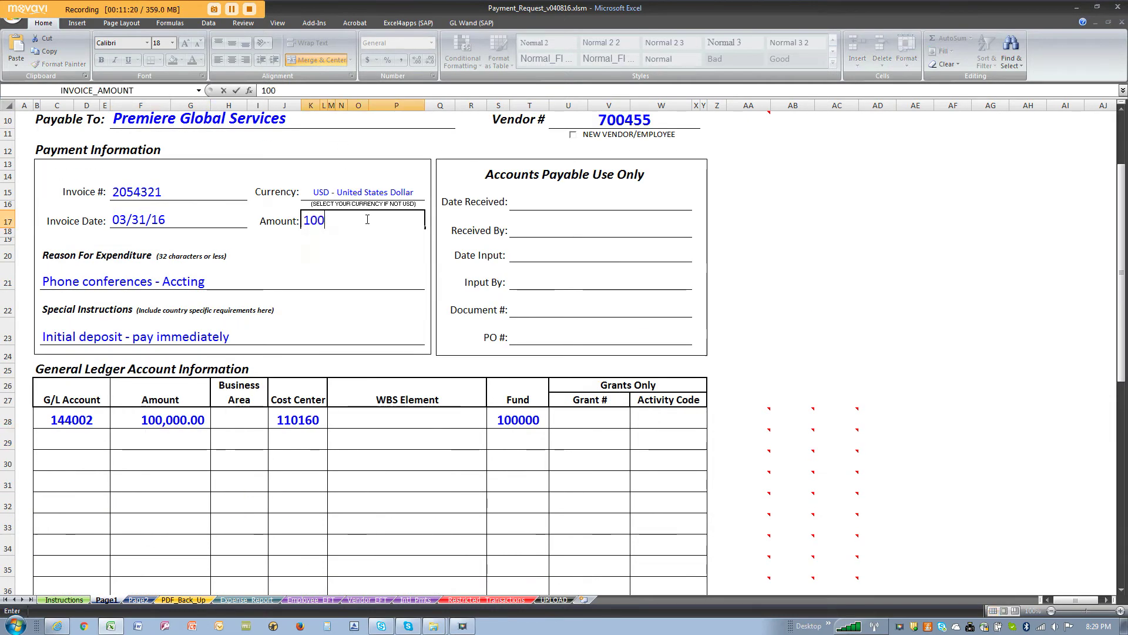
{"action": "type", "text": "000"}
{"action": "key", "text": "Return"}
{"action": "scroll", "coordinate": [289, 333], "scroll_direction": "down", "scroll_amount": 3}
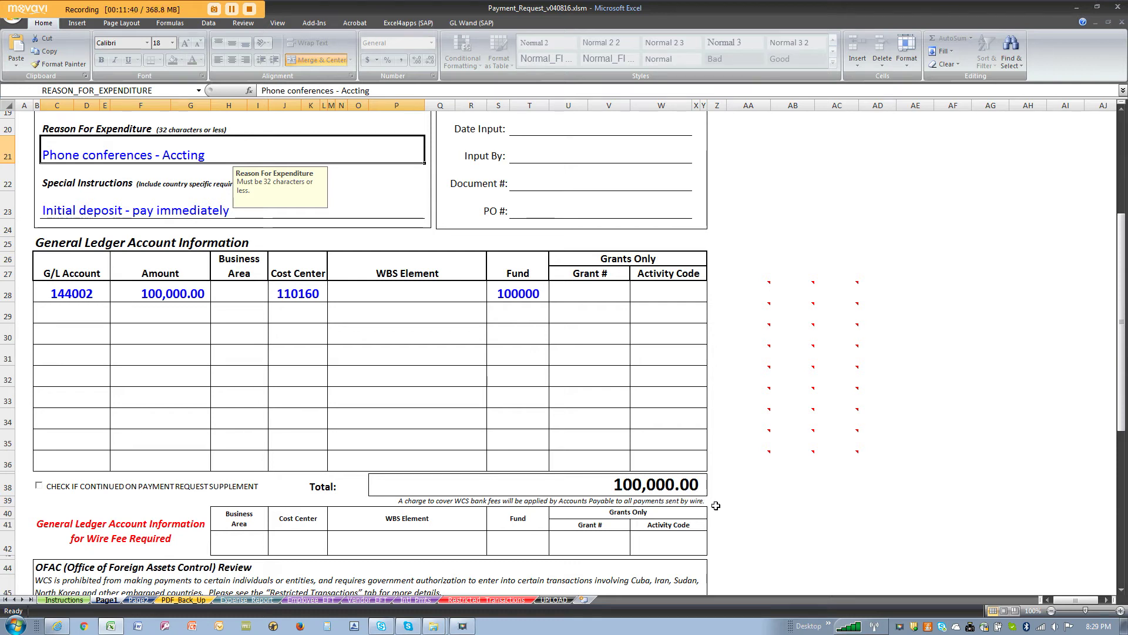
{"action": "left_click_drag", "start_coordinate": [78, 289], "coordinate": [659, 296]}
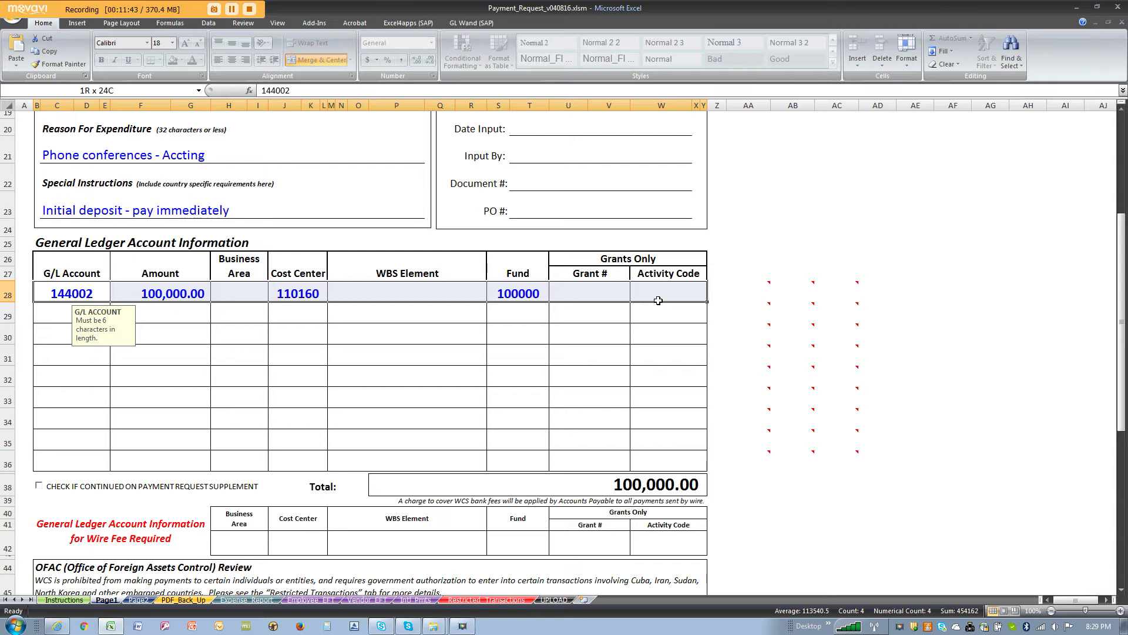
Step: Clear cost center J28, then undo back to account 541100 with amount 199.70
{"action": "left_click", "coordinate": [301, 290]}
{"action": "key", "text": "Delete"}
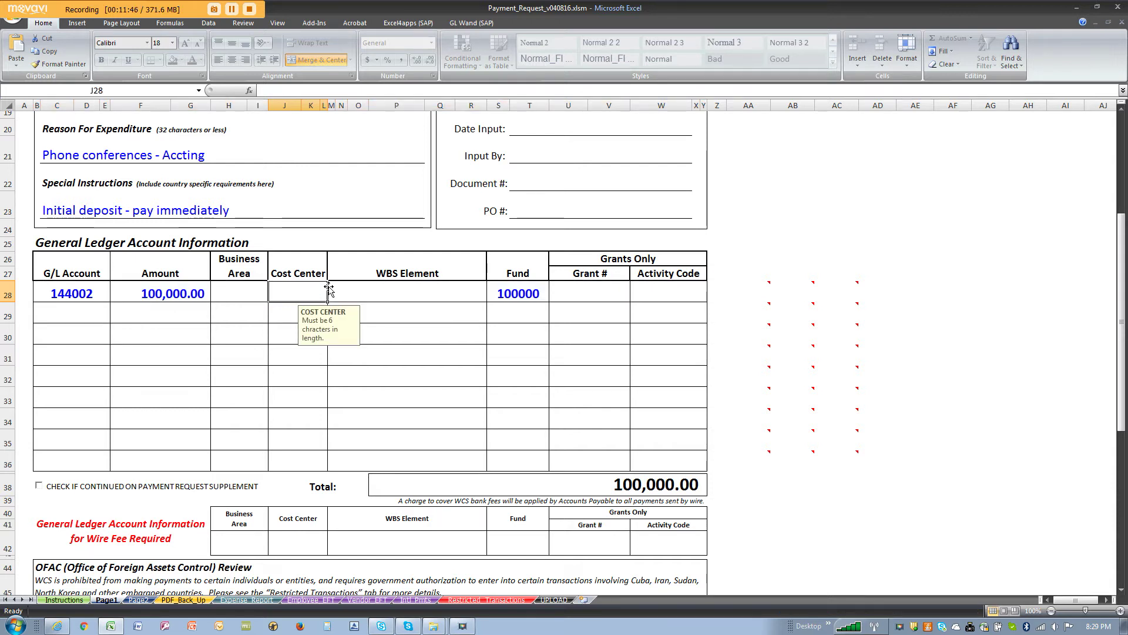
{"action": "left_click", "coordinate": [74, 289]}
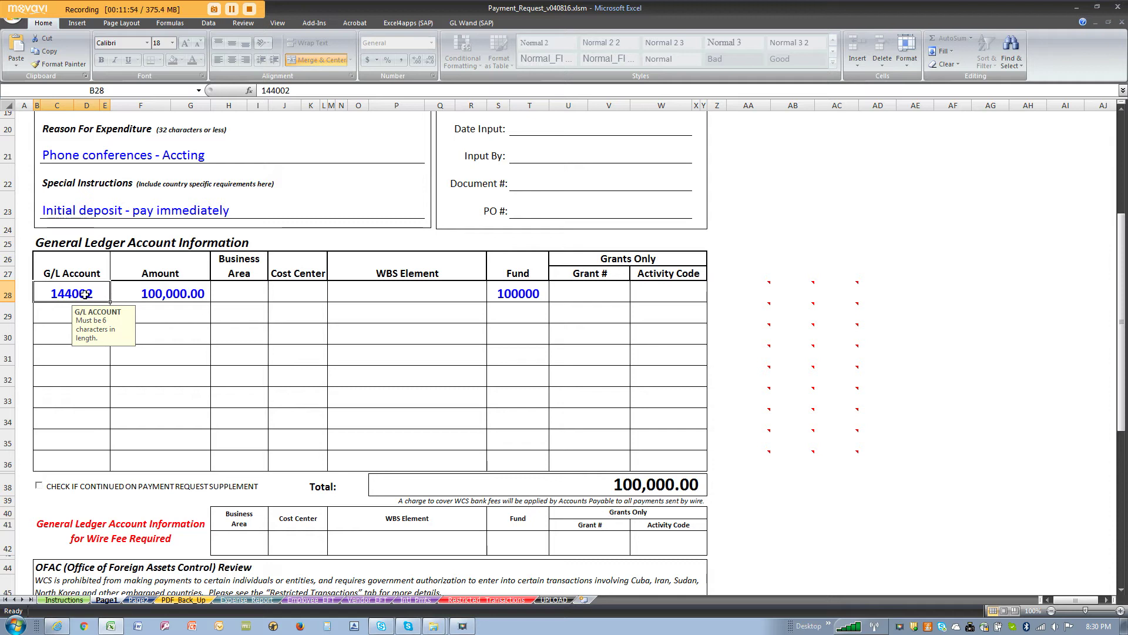
{"action": "left_click_drag", "start_coordinate": [253, 288], "coordinate": [428, 287]}
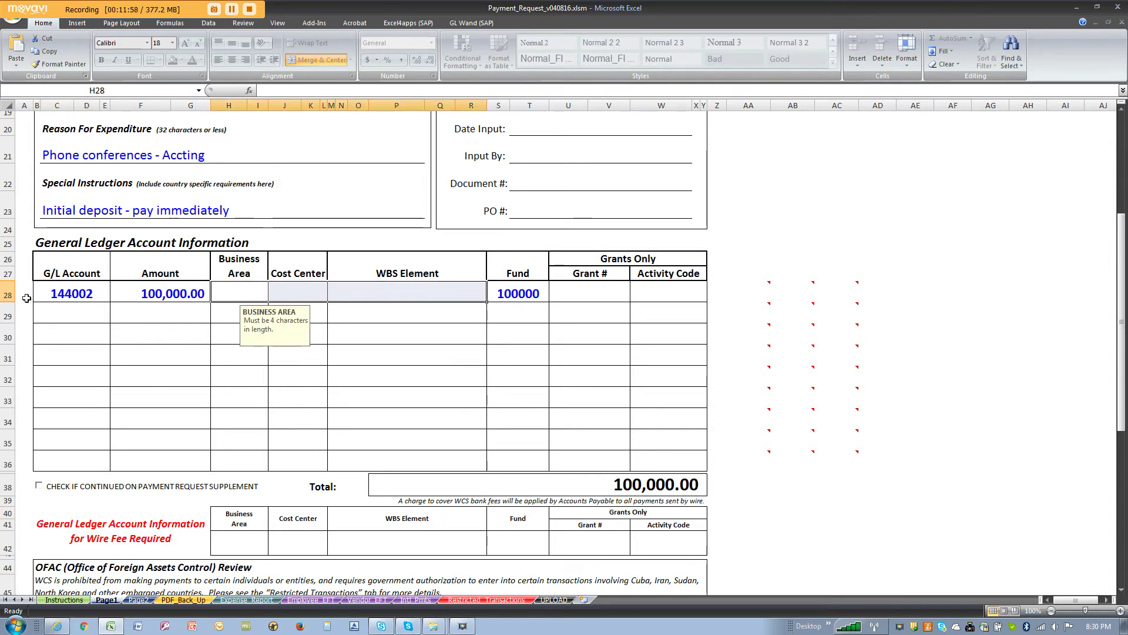
{"action": "scroll", "coordinate": [404, 360], "scroll_direction": "down", "scroll_amount": 3}
{"action": "left_click_drag", "start_coordinate": [244, 483], "coordinate": [664, 482]}
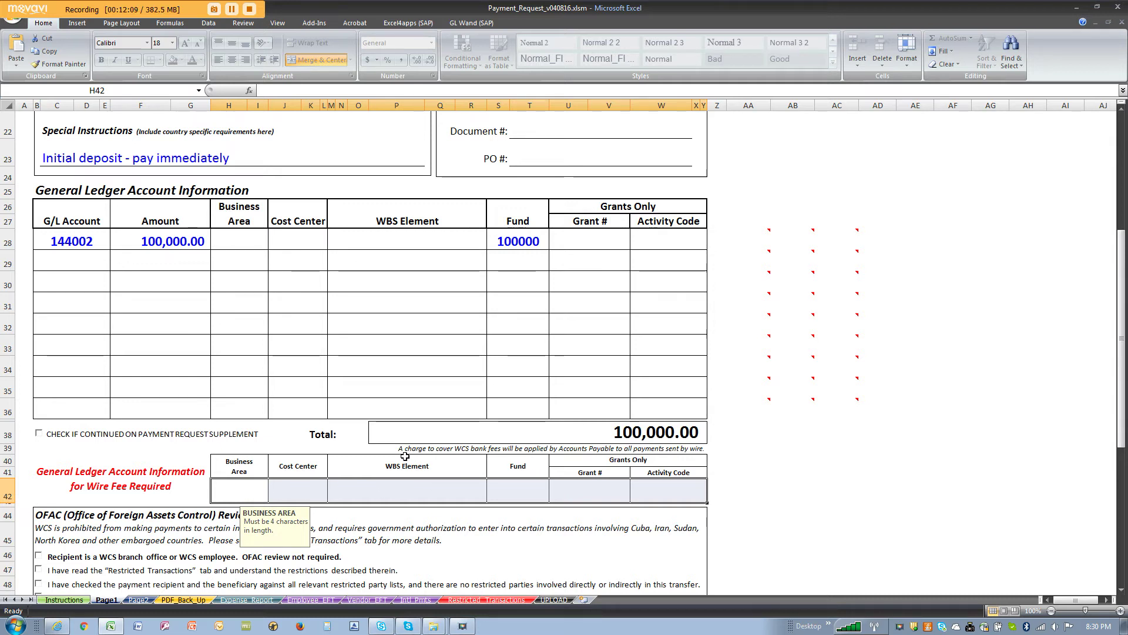
{"action": "scroll", "coordinate": [278, 436], "scroll_direction": "up", "scroll_amount": 3}
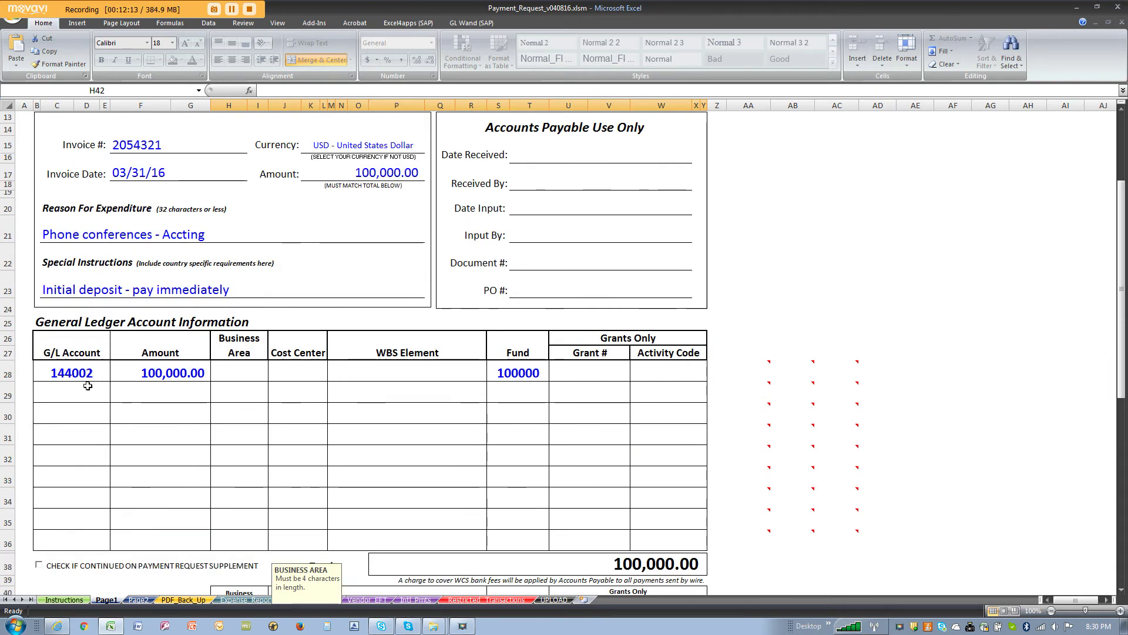
{"action": "key", "text": "ctrl+z"}
{"action": "key", "text": "ctrl+z"}
{"action": "key", "text": "ctrl+z"}
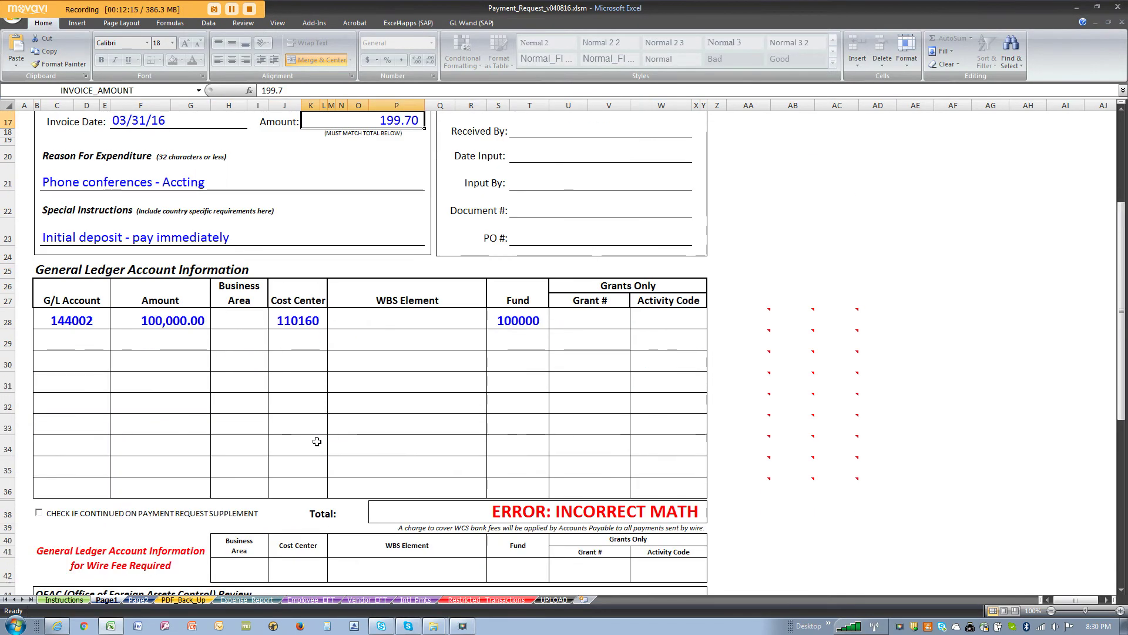
{"action": "key", "text": "ctrl+z"}
{"action": "key", "text": "ctrl+z"}
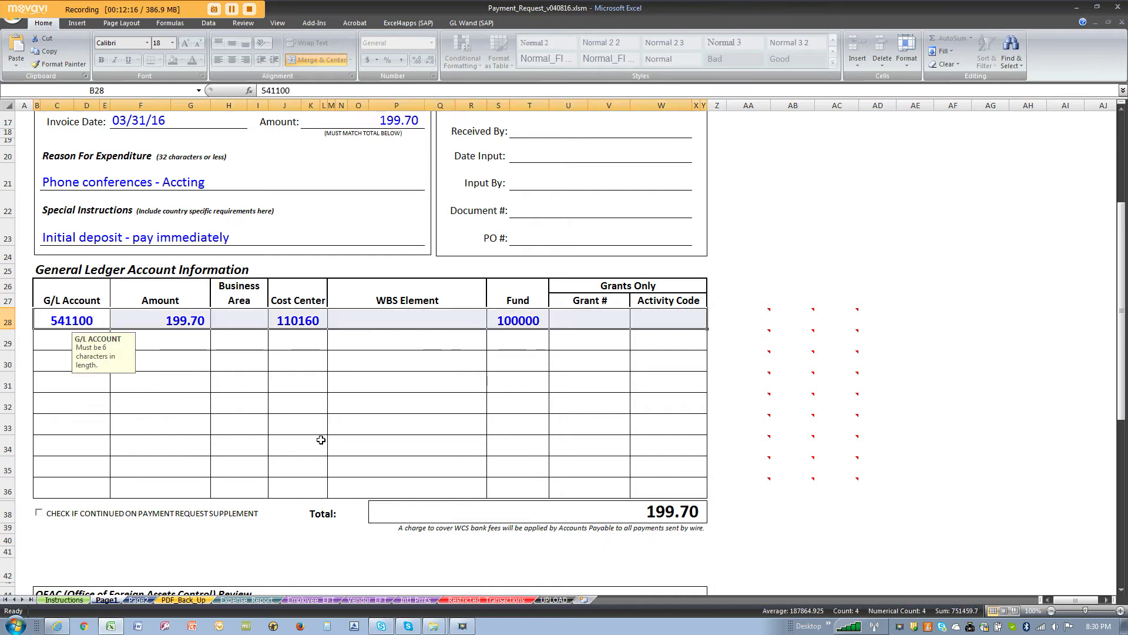
{"action": "scroll", "coordinate": [321, 440], "scroll_direction": "down", "scroll_amount": 3}
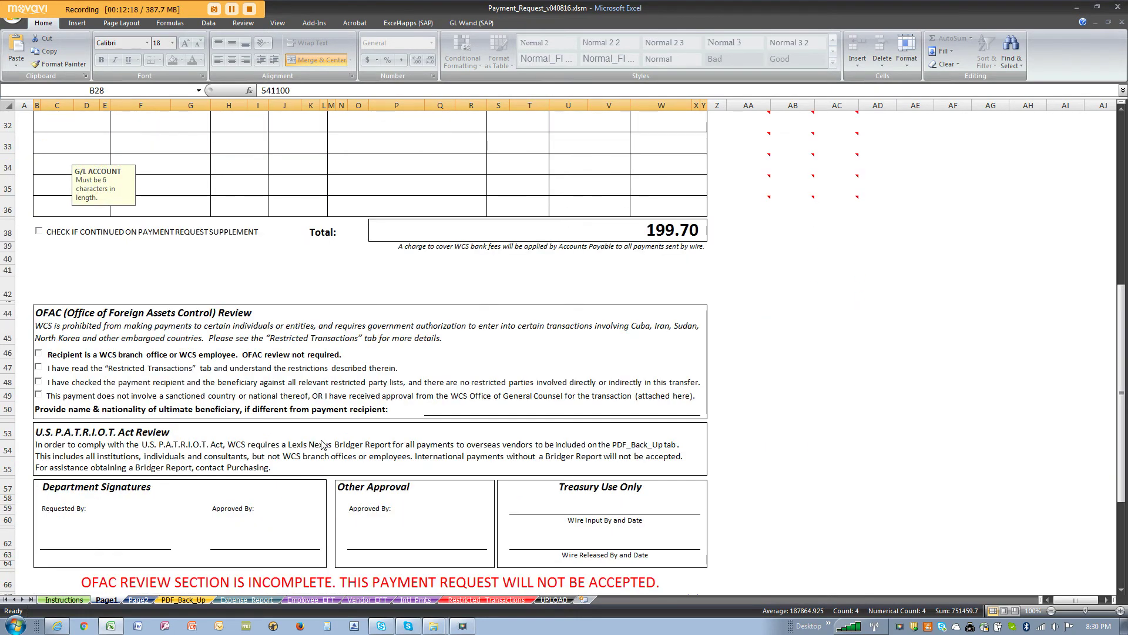
{"action": "scroll", "coordinate": [290, 319], "scroll_direction": "down", "scroll_amount": 3}
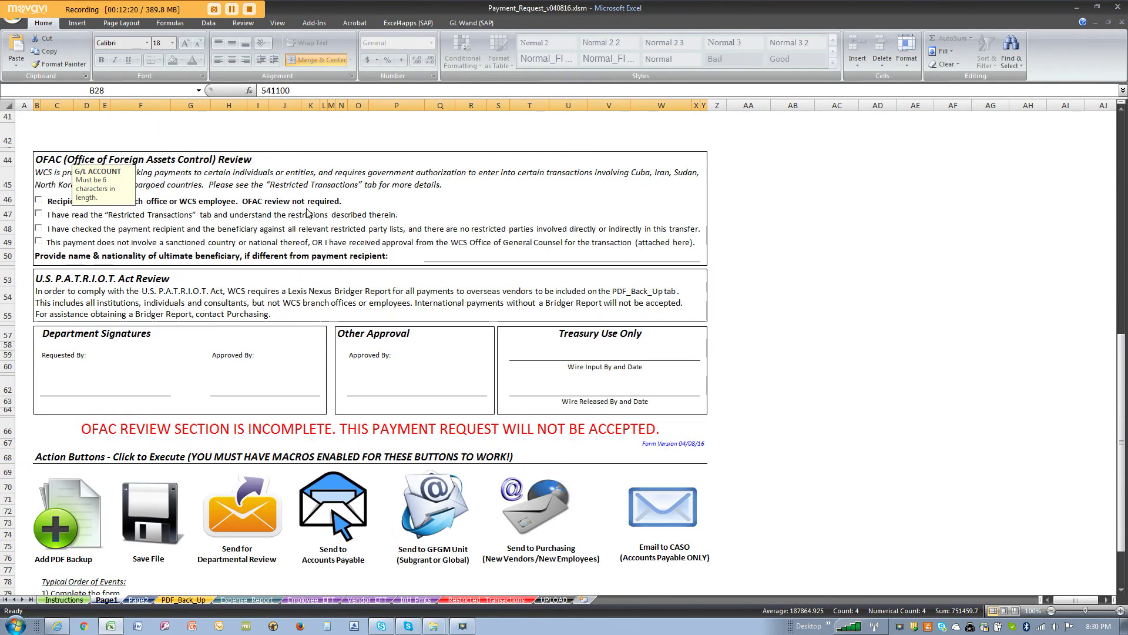
{"action": "scroll", "coordinate": [283, 224], "scroll_direction": "up", "scroll_amount": 1}
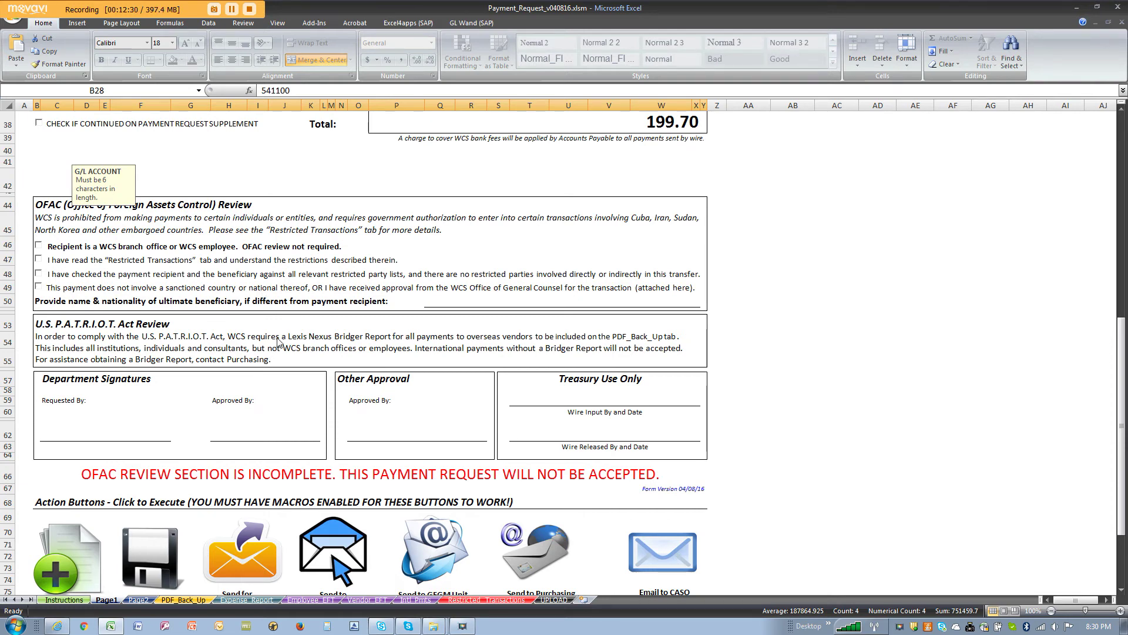
{"action": "scroll", "coordinate": [278, 335], "scroll_direction": "up", "scroll_amount": 2}
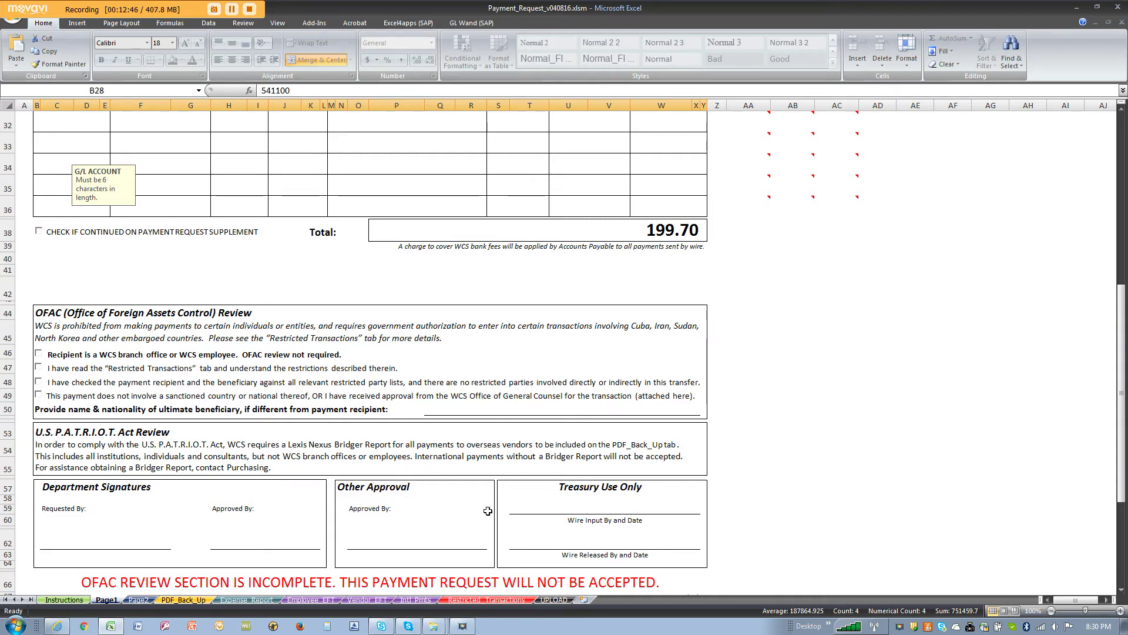
{"action": "left_click", "coordinate": [501, 600]}
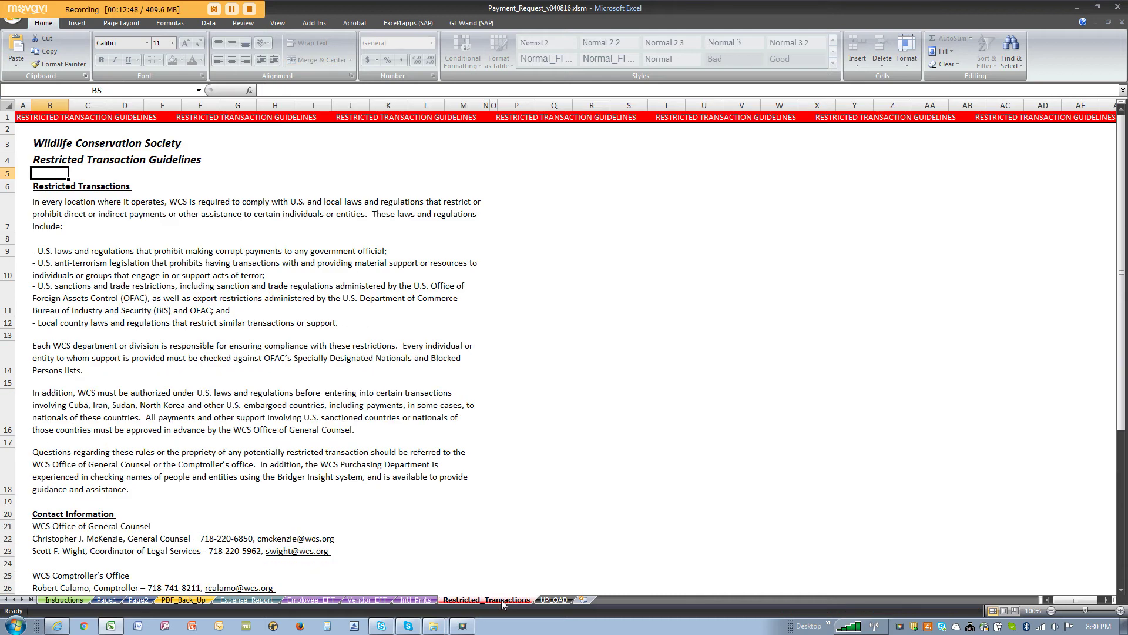
{"action": "left_click", "coordinate": [107, 600]}
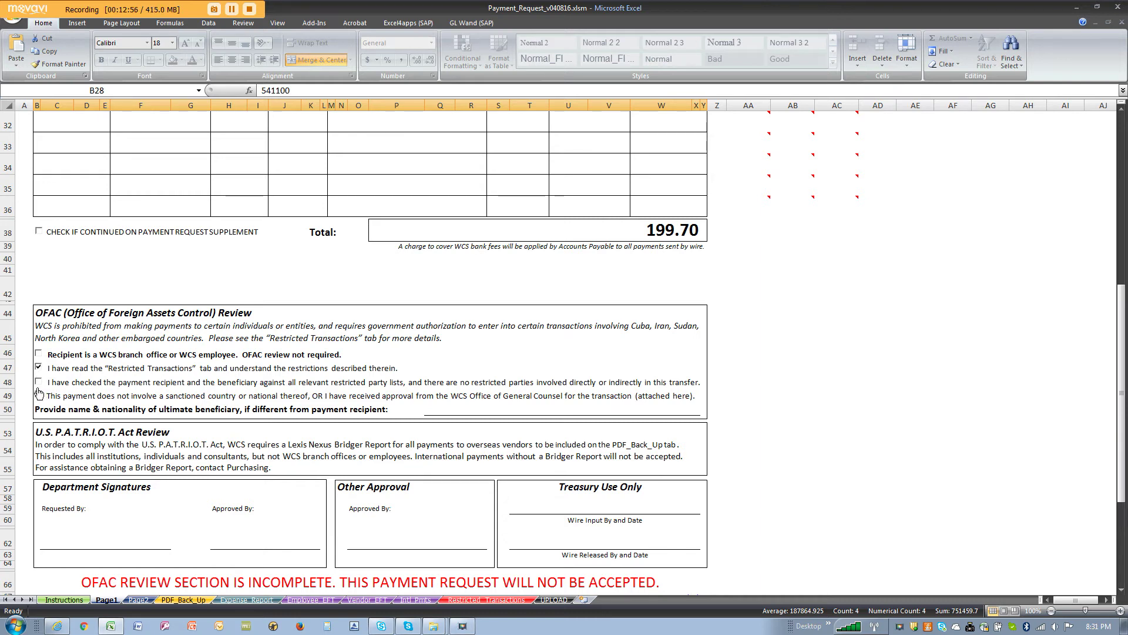
{"action": "left_click", "coordinate": [38, 380]}
{"action": "left_click", "coordinate": [38, 394]}
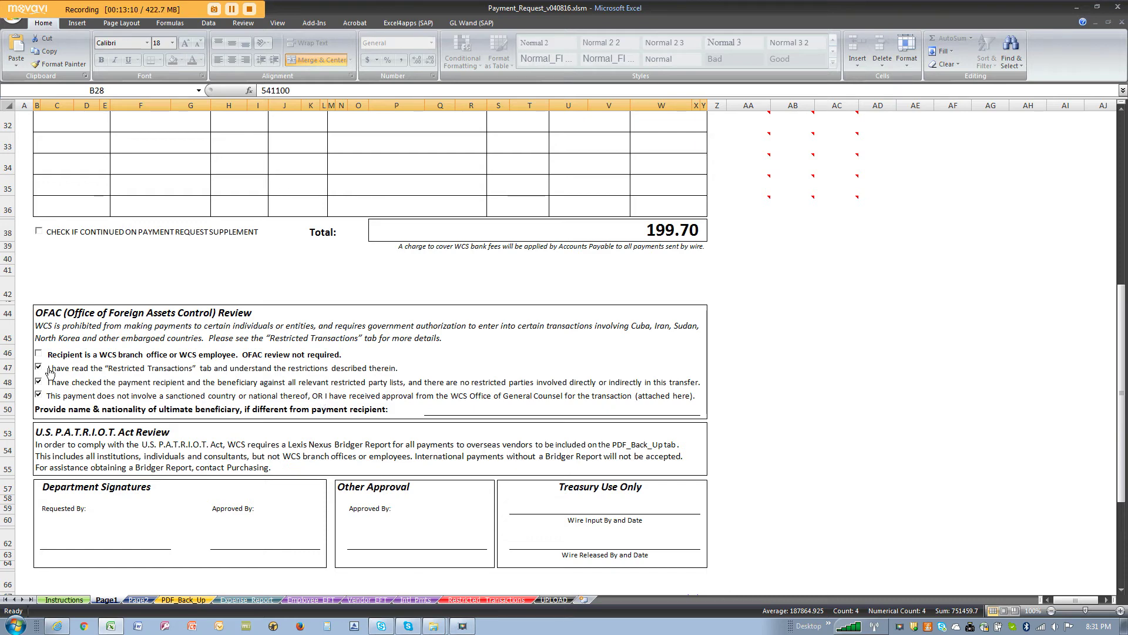
{"action": "left_click", "coordinate": [39, 394]}
{"action": "scroll", "coordinate": [65, 392], "scroll_direction": "down", "scroll_amount": 3}
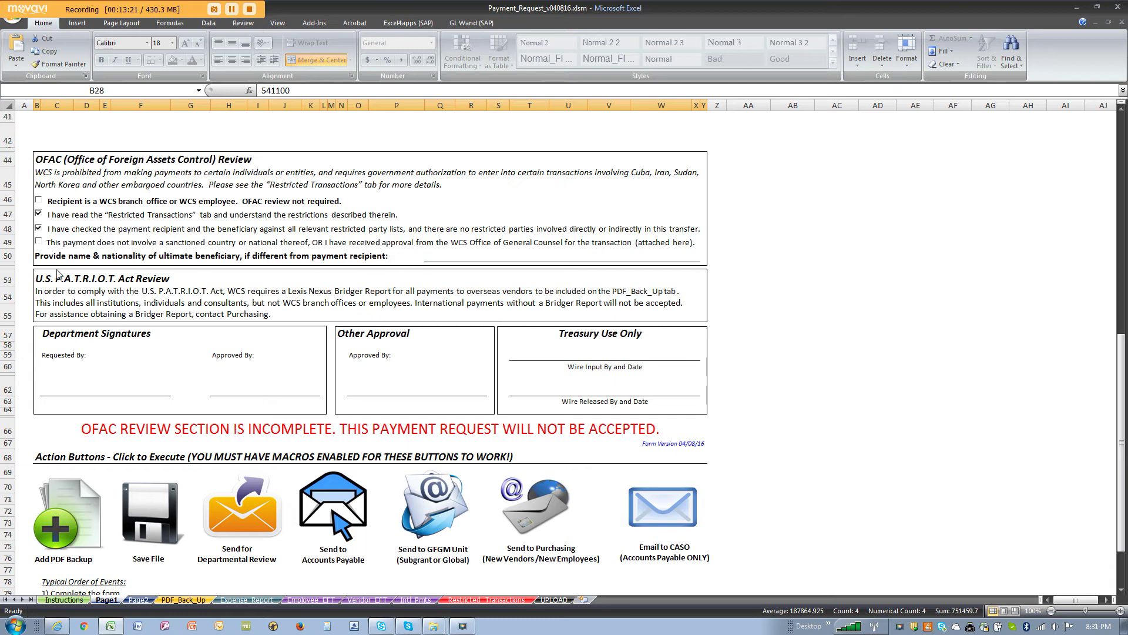
{"action": "left_click", "coordinate": [39, 241]}
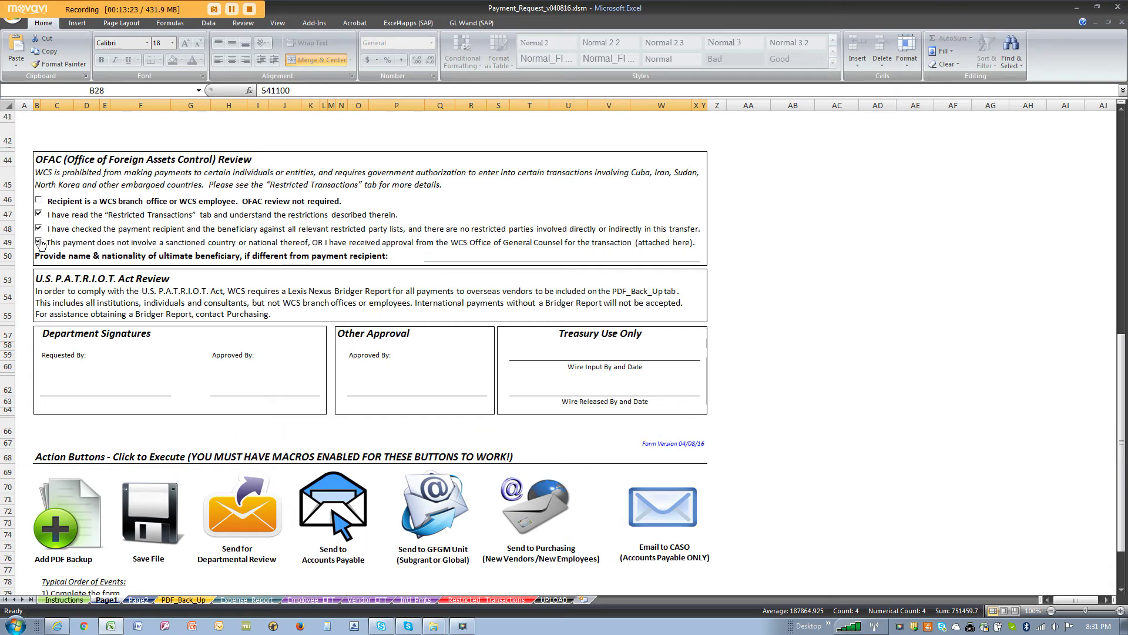
{"action": "left_click", "coordinate": [39, 242]}
{"action": "left_click", "coordinate": [38, 228]}
{"action": "left_click", "coordinate": [38, 215]}
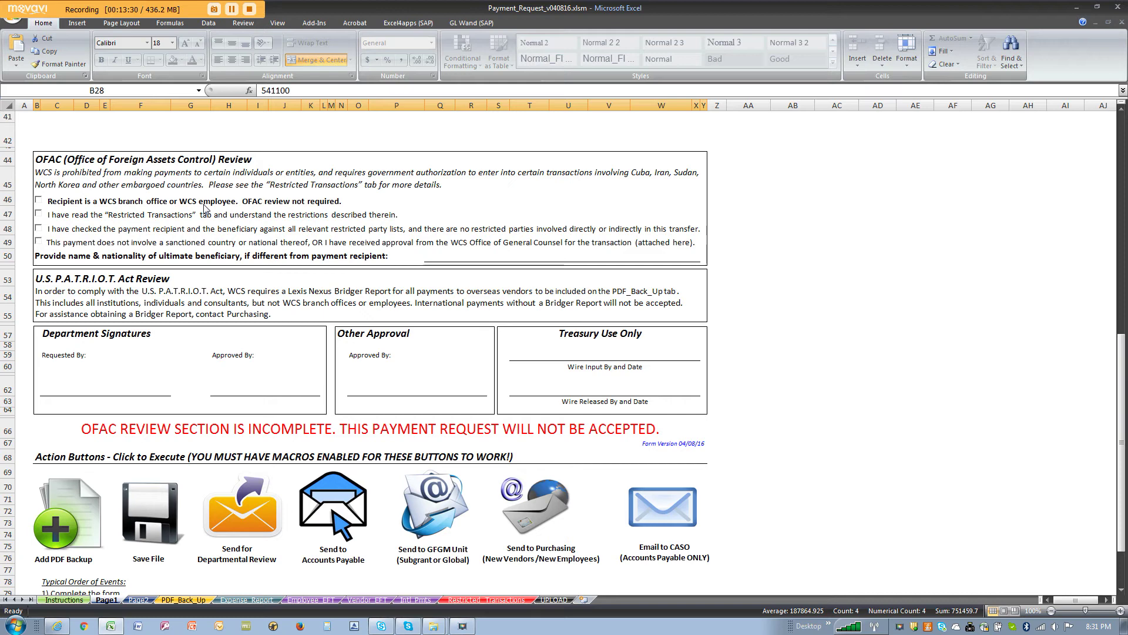
Step: Tick the OFAC statements in rows 47, 48 and 49, leaving the row 46 branch box unchecked
{"action": "left_click", "coordinate": [38, 201]}
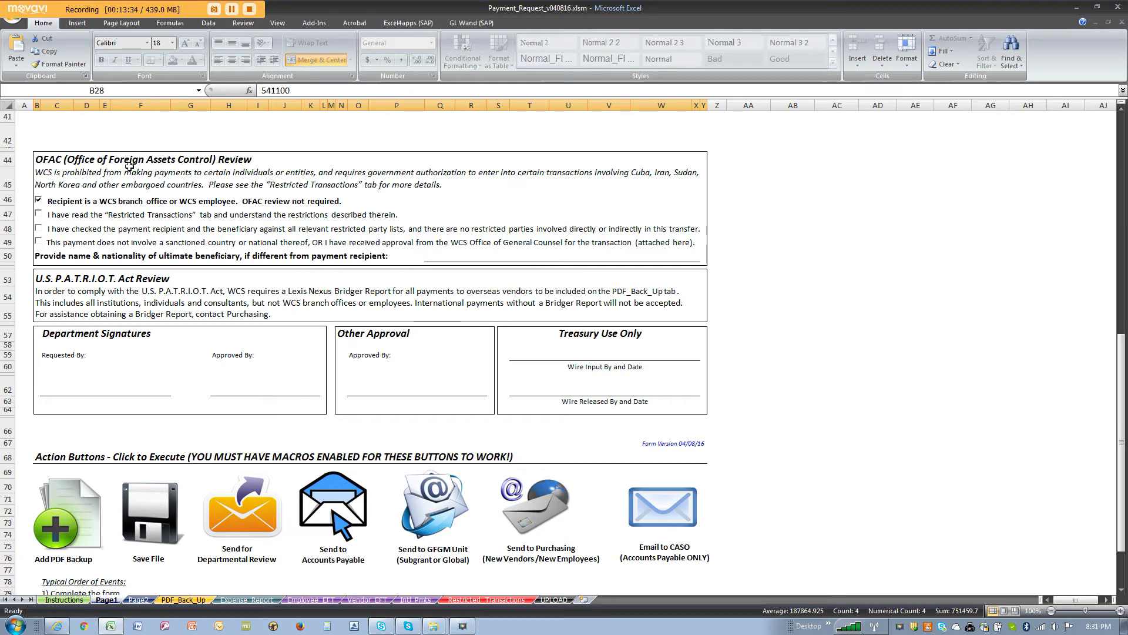
{"action": "left_click", "coordinate": [38, 201]}
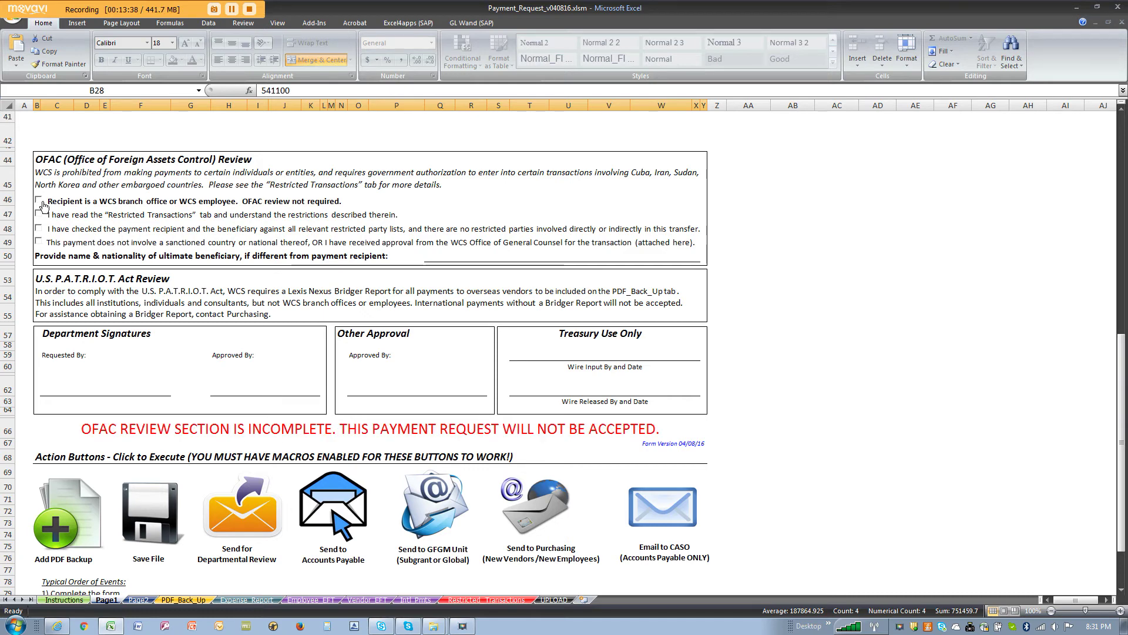
{"action": "left_click", "coordinate": [39, 214]}
{"action": "left_click", "coordinate": [39, 228]}
{"action": "left_click", "coordinate": [38, 241]}
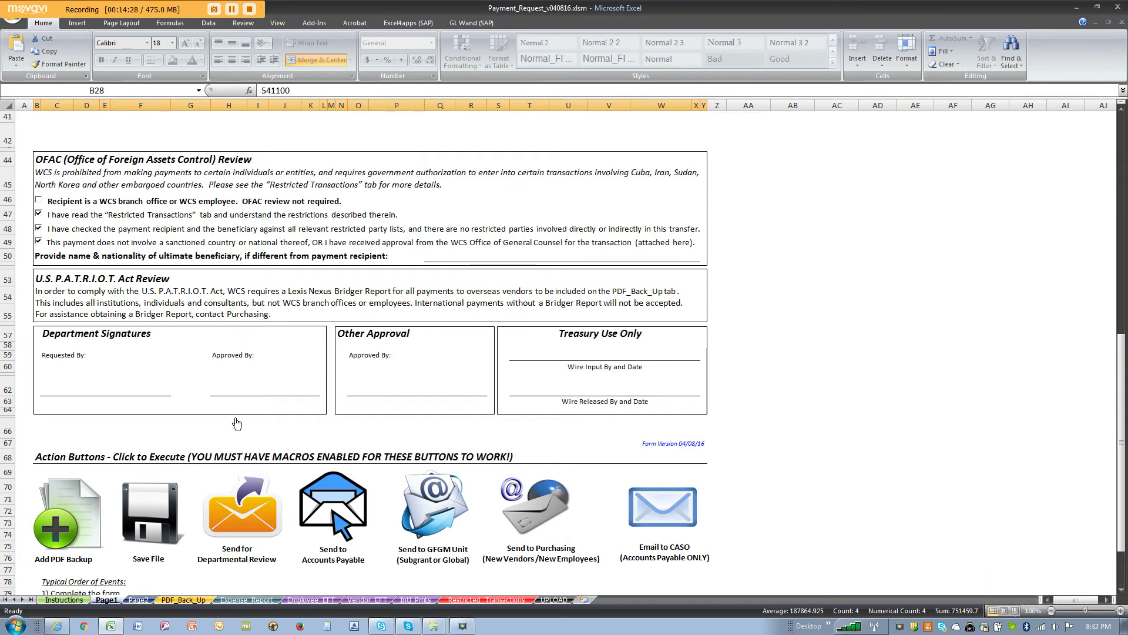
{"action": "left_click", "coordinate": [189, 601]}
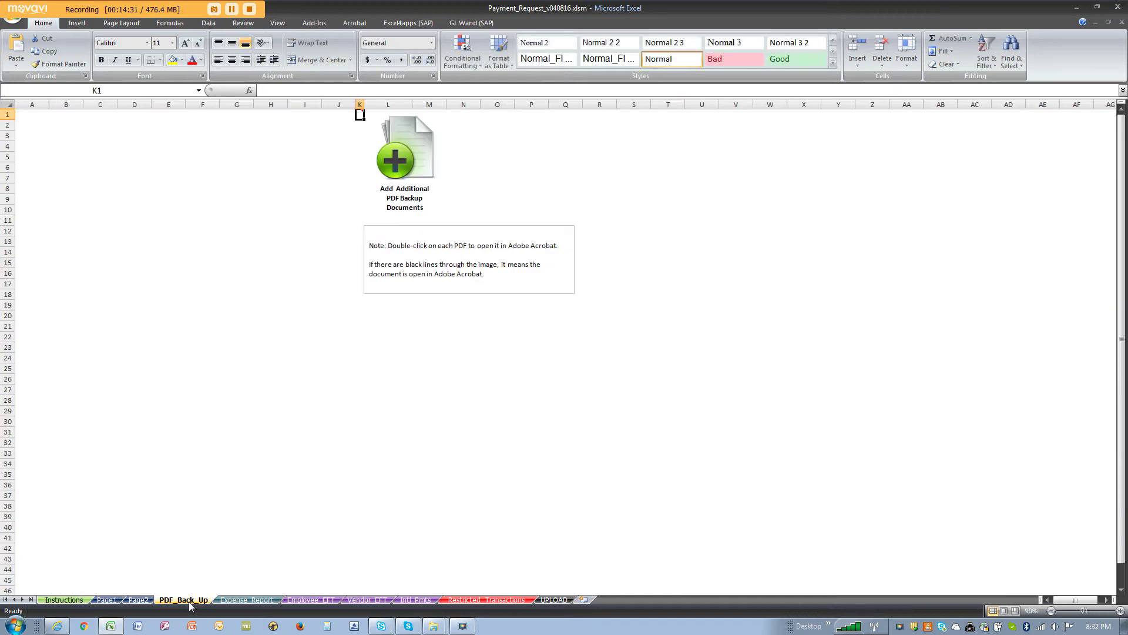
{"action": "left_click", "coordinate": [107, 600]}
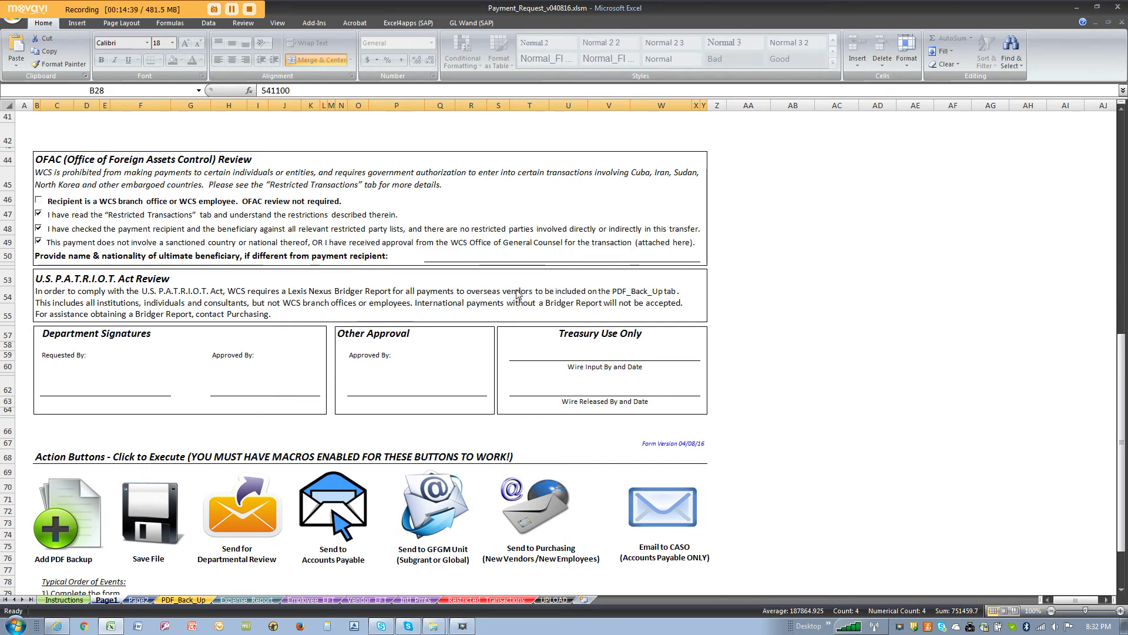
{"action": "scroll", "coordinate": [517, 294], "scroll_direction": "up", "scroll_amount": 5}
{"action": "scroll", "coordinate": [500, 291], "scroll_direction": "down", "scroll_amount": 4}
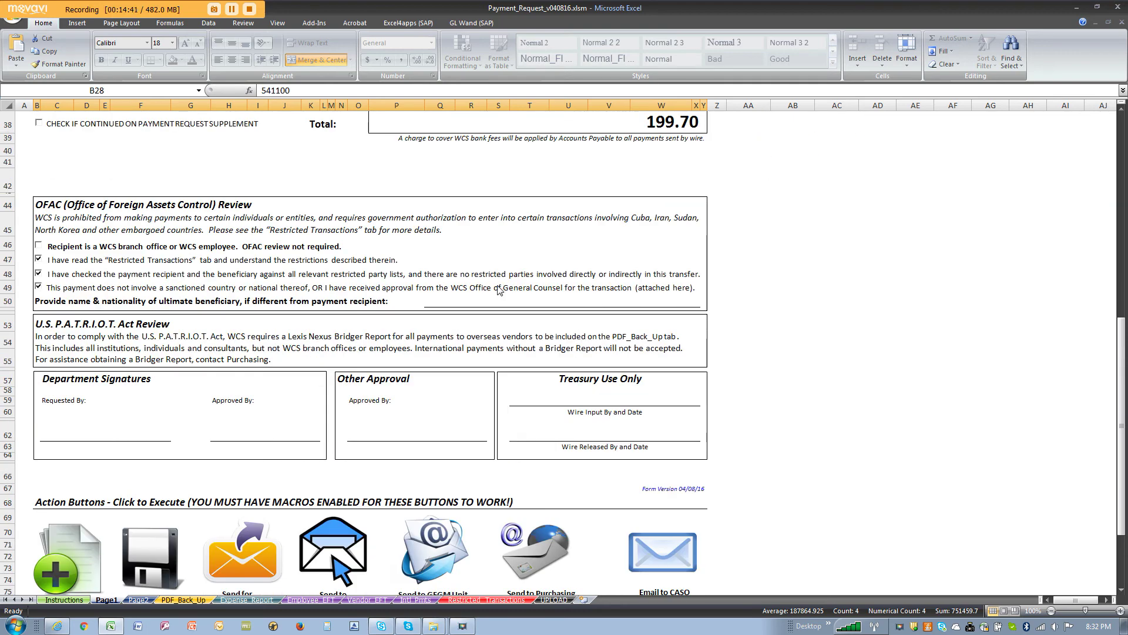
{"action": "scroll", "coordinate": [499, 290], "scroll_direction": "up", "scroll_amount": 9}
{"action": "scroll", "coordinate": [426, 268], "scroll_direction": "down", "scroll_amount": 1}
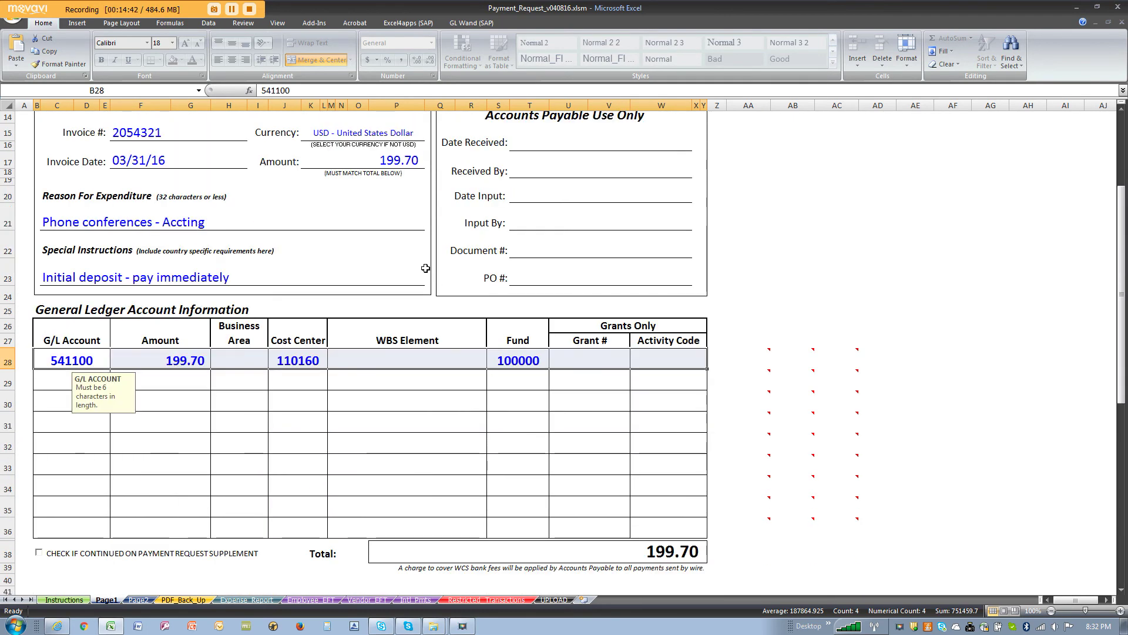
{"action": "scroll", "coordinate": [425, 268], "scroll_direction": "down", "scroll_amount": 9}
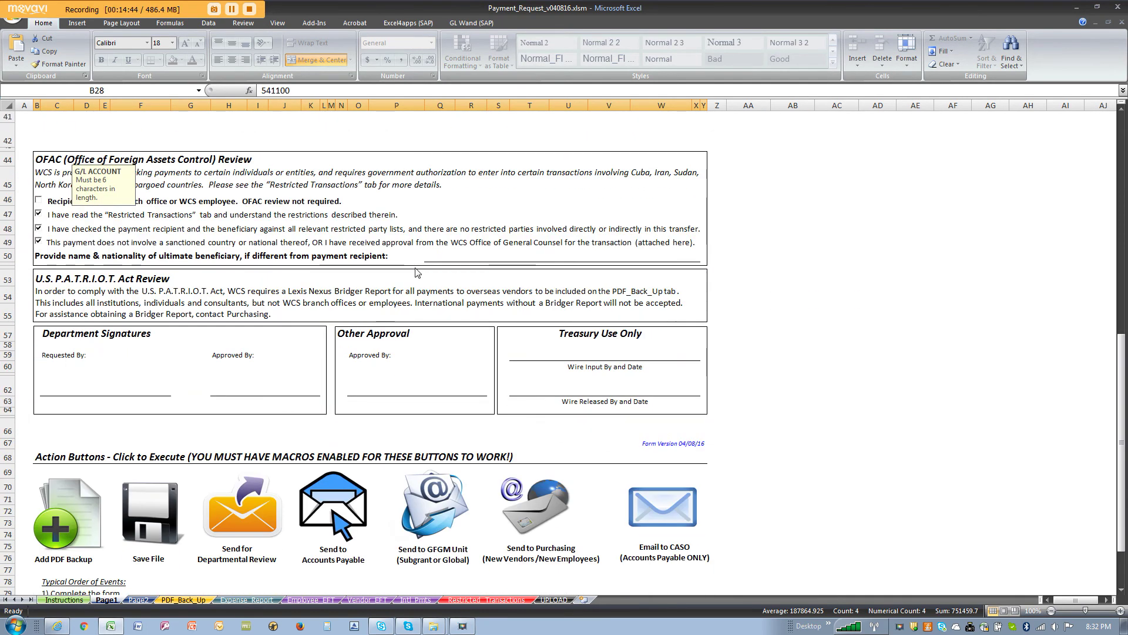
{"action": "scroll", "coordinate": [416, 271], "scroll_direction": "down", "scroll_amount": 2}
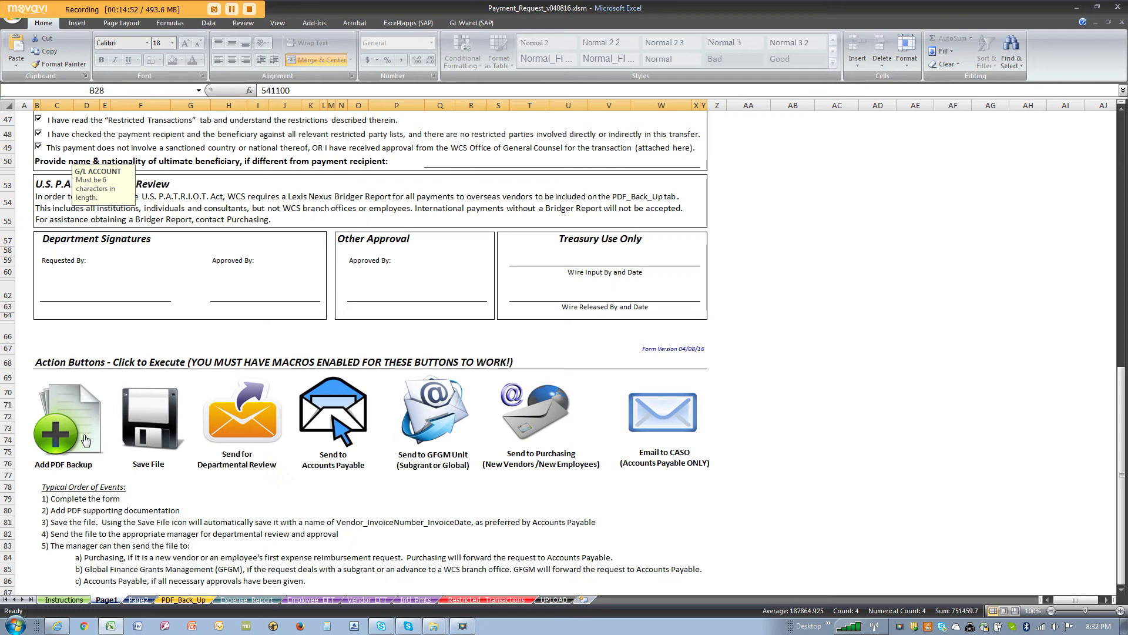
Step: Embed PGI_Invoice.pdf from C:\Demo via Add PDF Backup and open it in Acrobat
{"action": "left_click", "coordinate": [85, 440]}
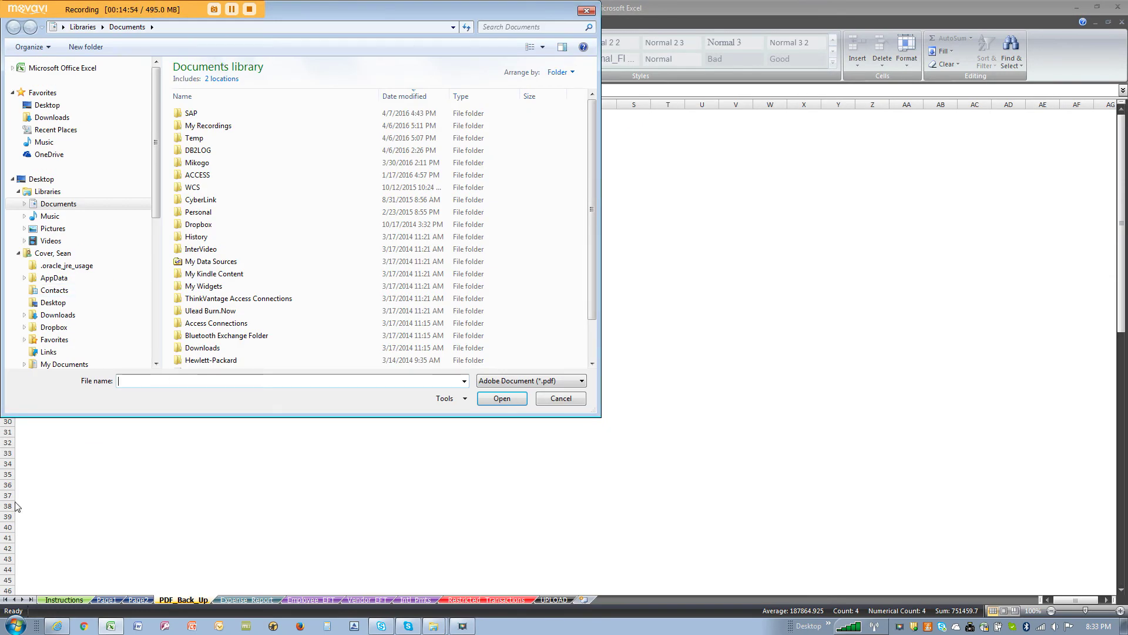
{"action": "left_click", "coordinate": [65, 106]}
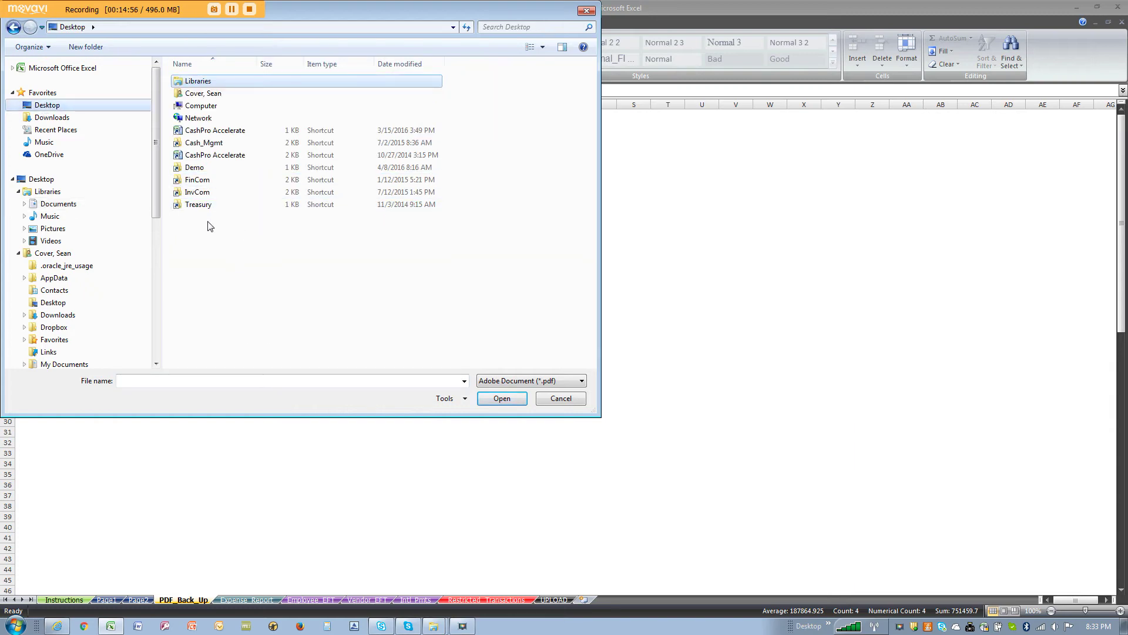
{"action": "double_click", "coordinate": [195, 167]}
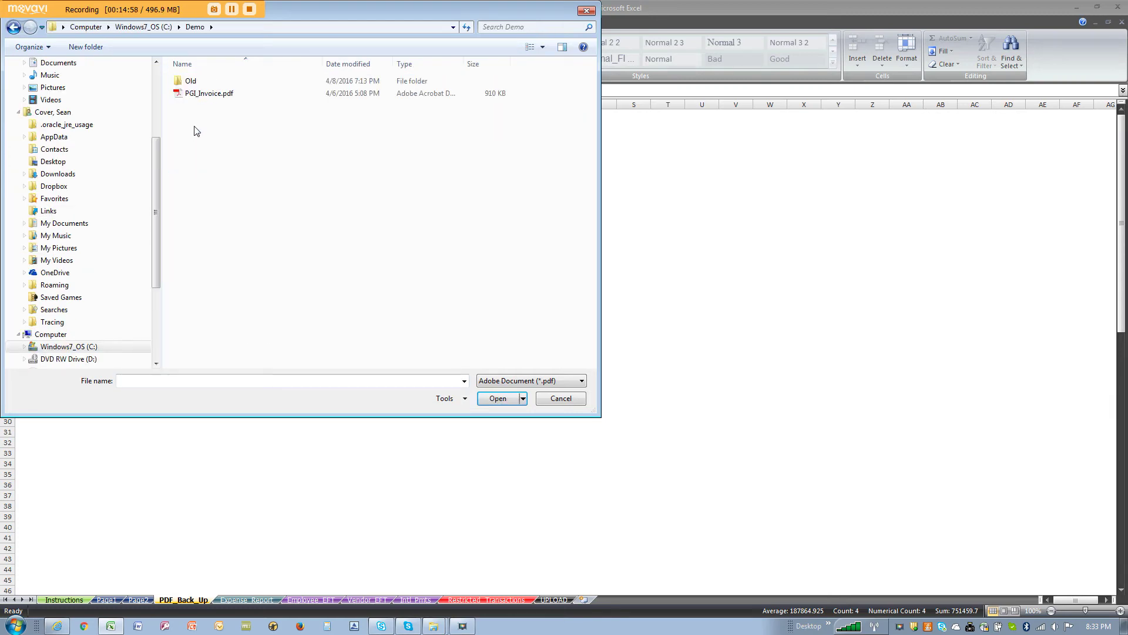
{"action": "double_click", "coordinate": [207, 93]}
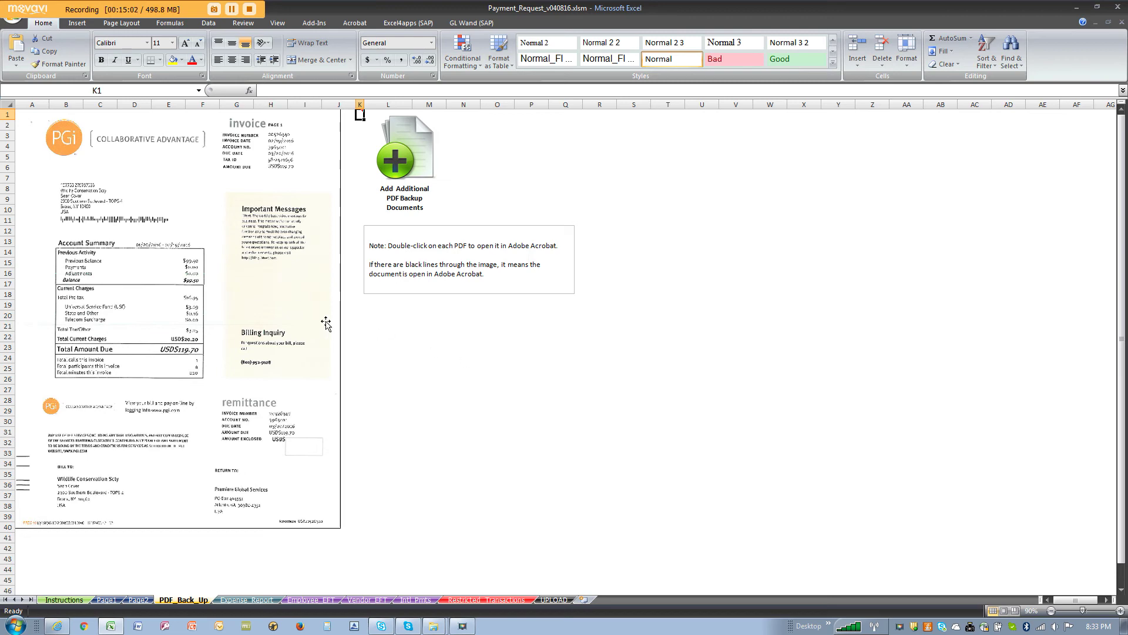
{"action": "double_click", "coordinate": [222, 267]}
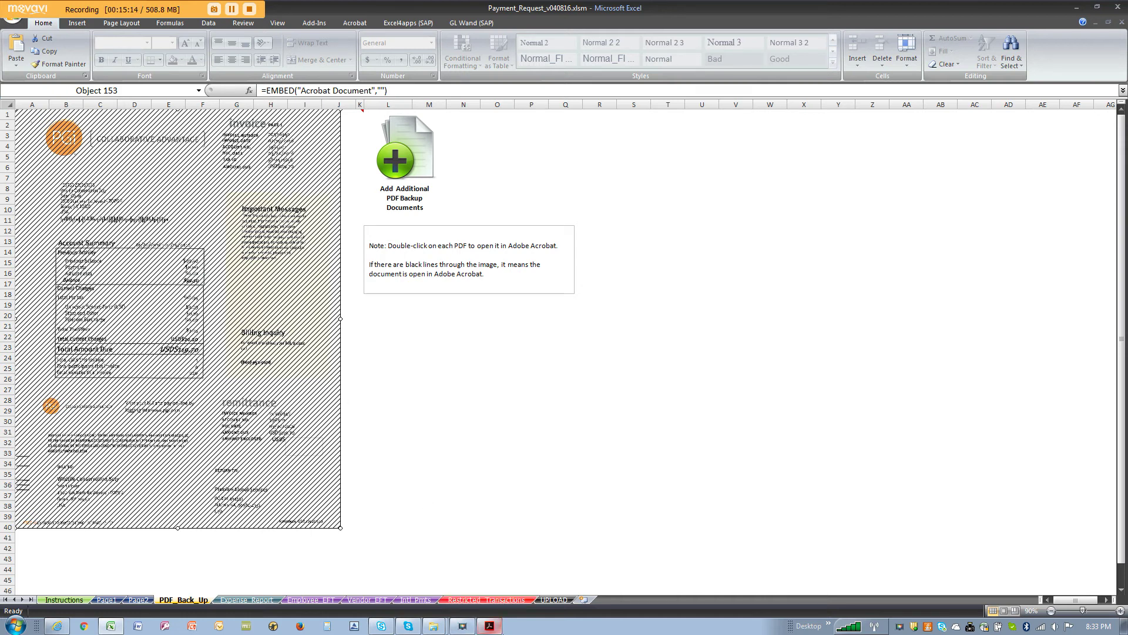
Step: Bring the PGi invoice up in Acrobat Reader, look it over, and close Acrobat
{"action": "left_click", "coordinate": [490, 626]}
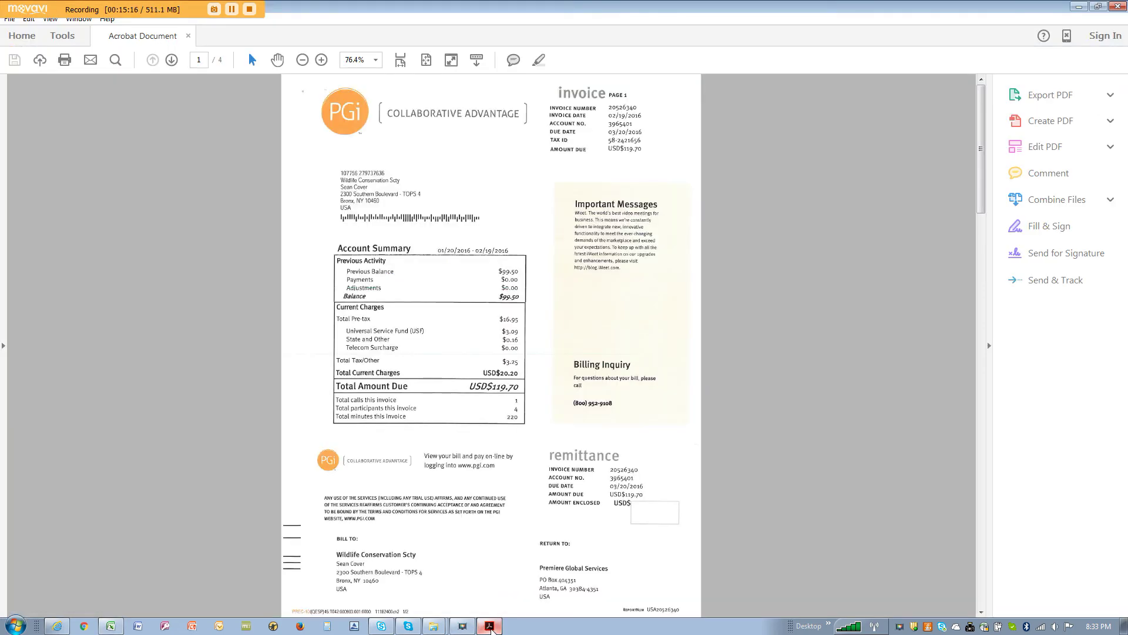
{"action": "left_click", "coordinate": [1099, 7]}
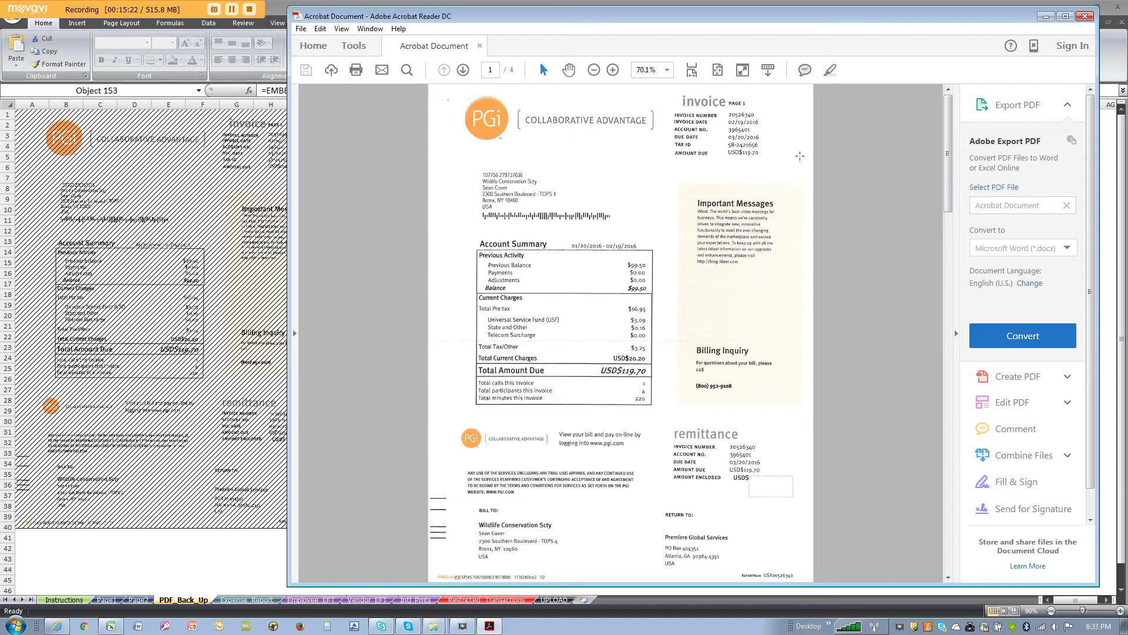
{"action": "key", "text": "alt+Tab"}
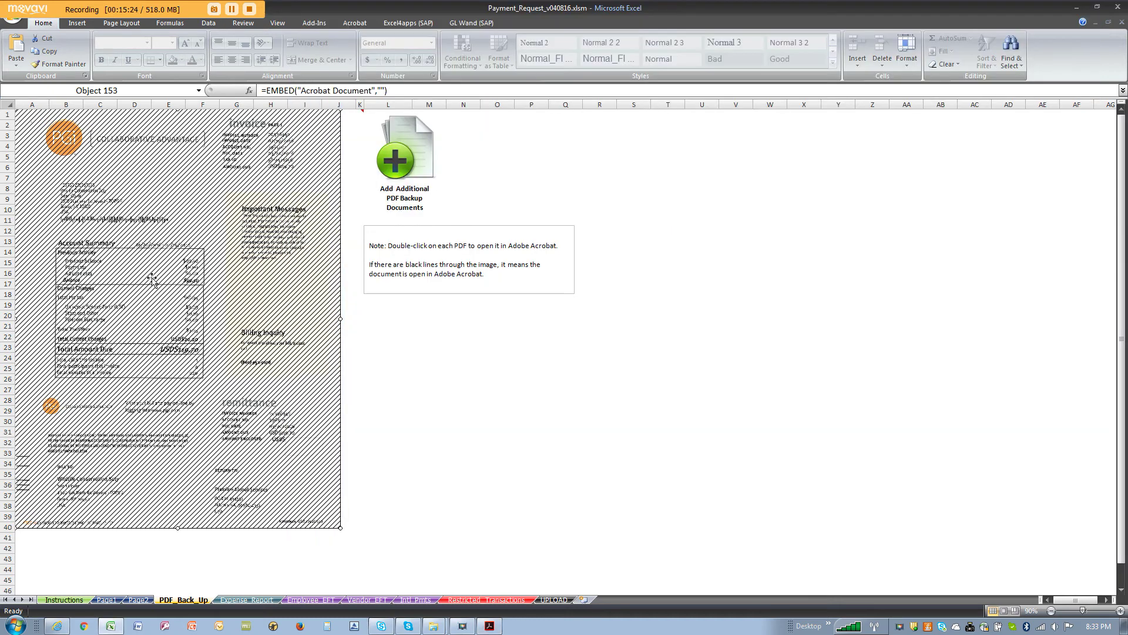
{"action": "left_click", "coordinate": [490, 626]}
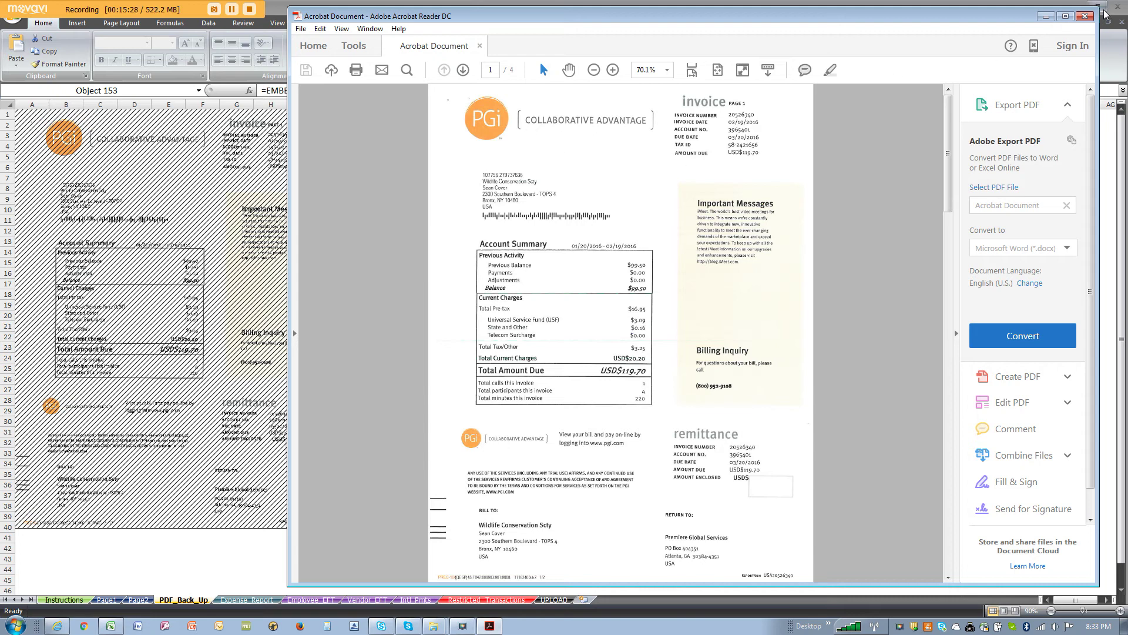
{"action": "left_click", "coordinate": [1086, 16]}
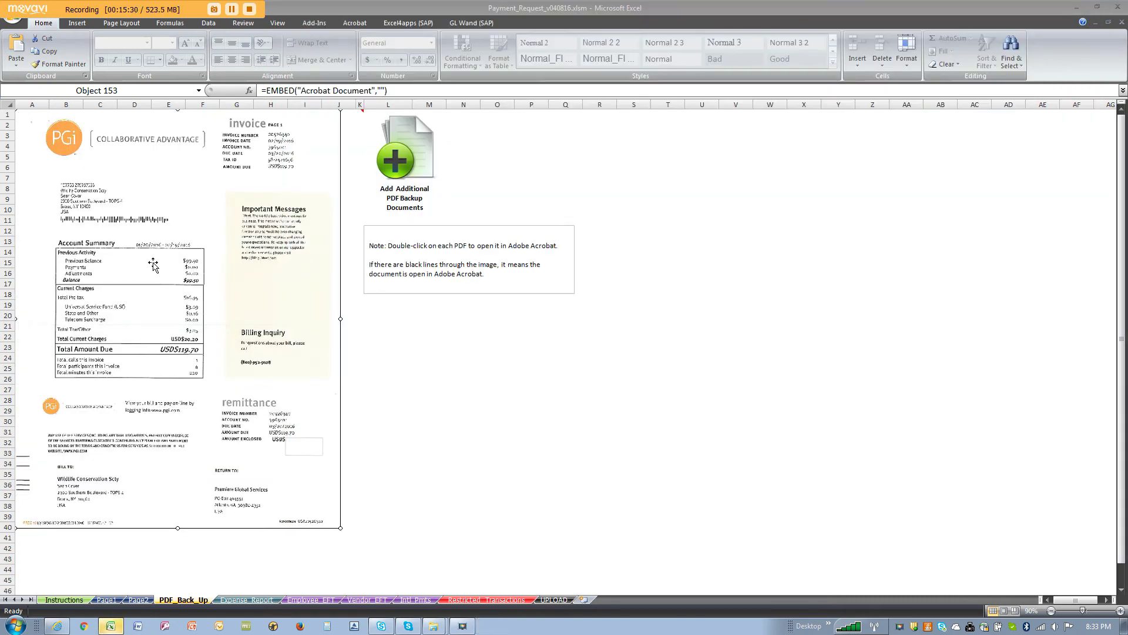
{"action": "left_click", "coordinate": [499, 346]}
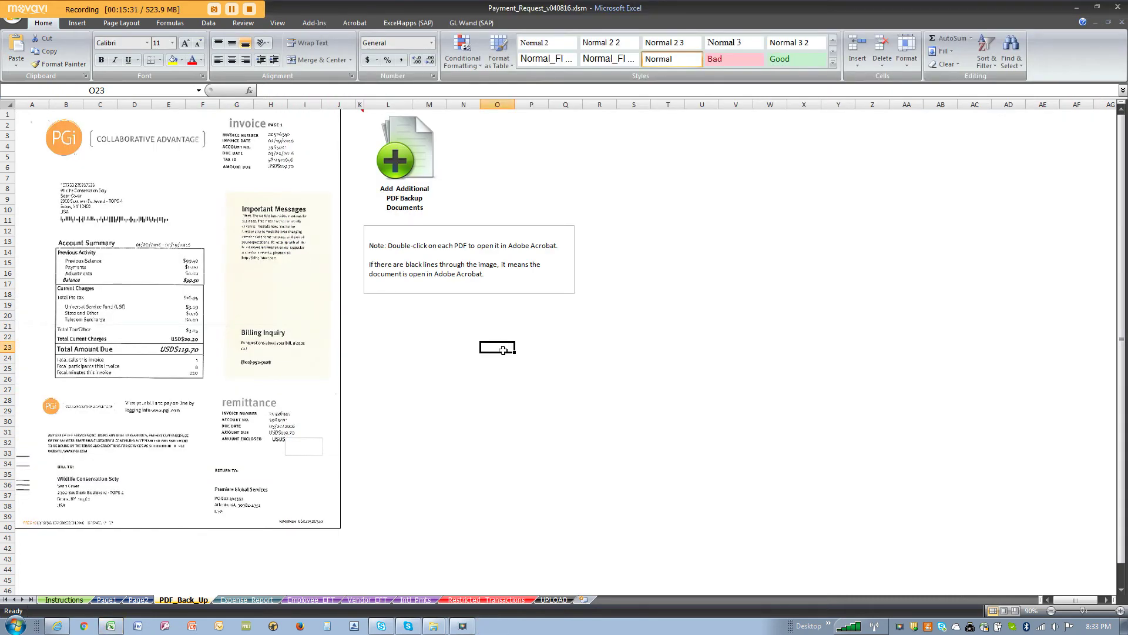
{"action": "left_click", "coordinate": [360, 114]}
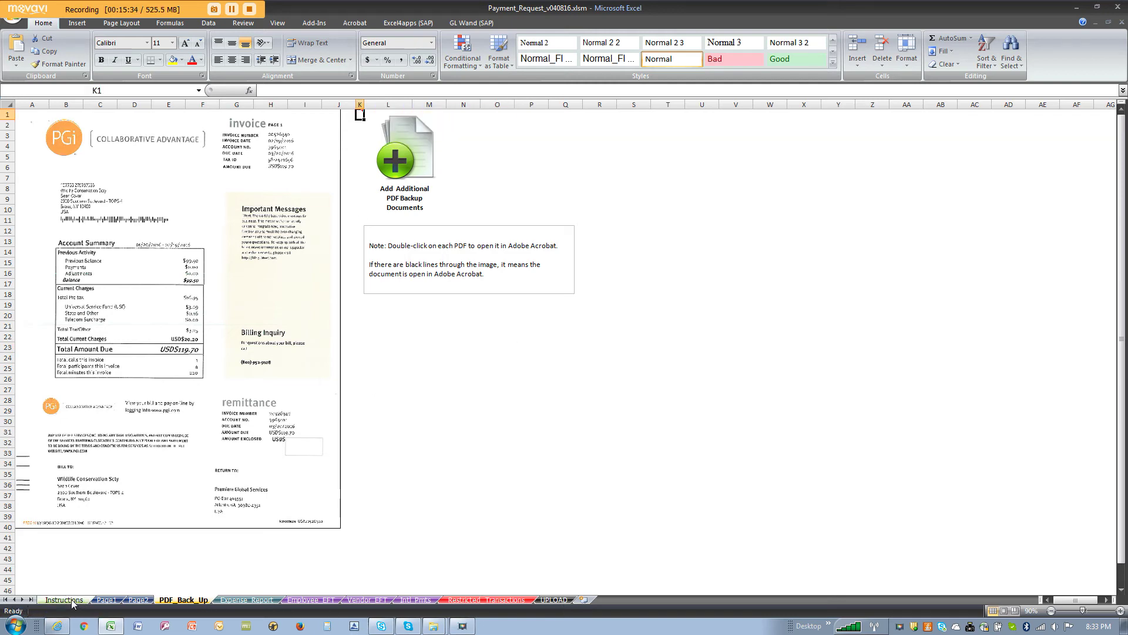
{"action": "left_click", "coordinate": [106, 600]}
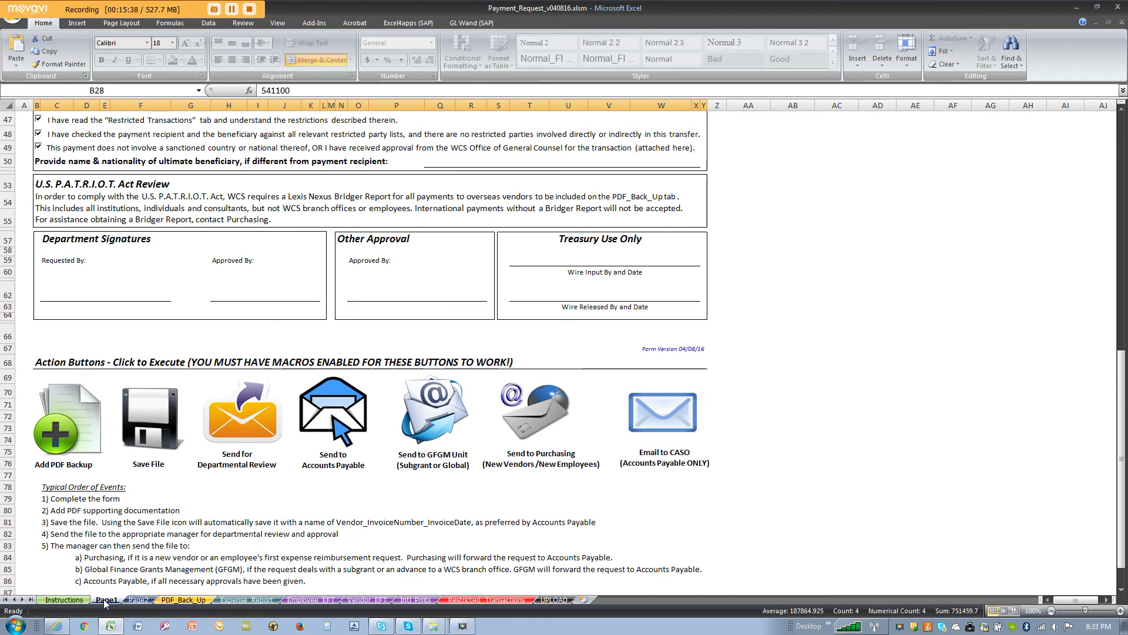
{"action": "left_click", "coordinate": [180, 600]}
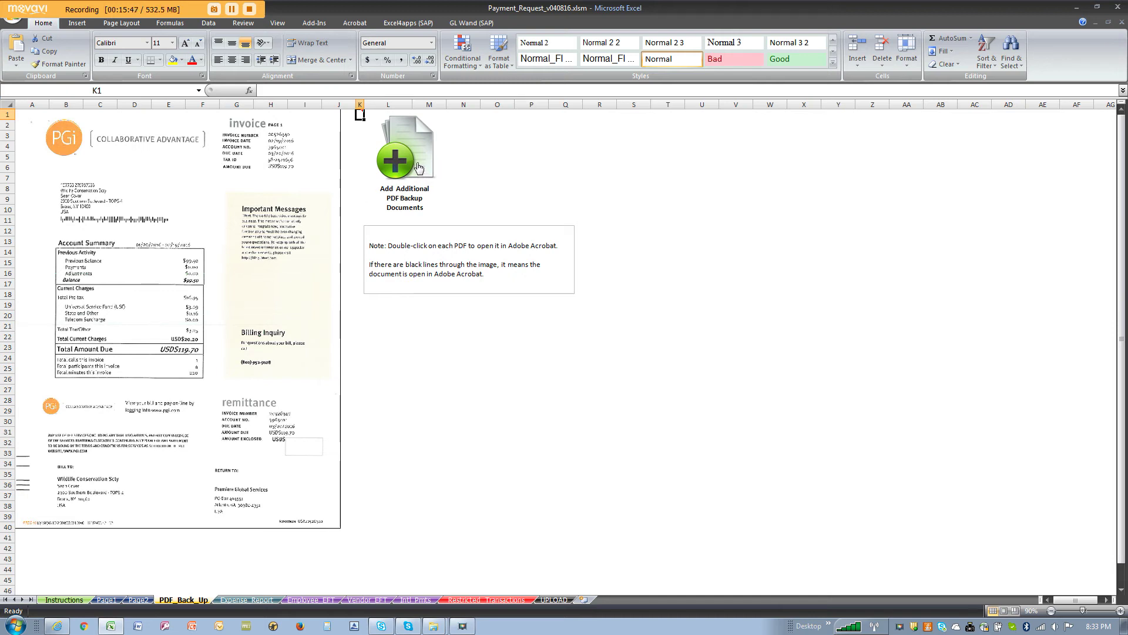
{"action": "scroll", "coordinate": [418, 167], "scroll_direction": "down", "scroll_amount": 2}
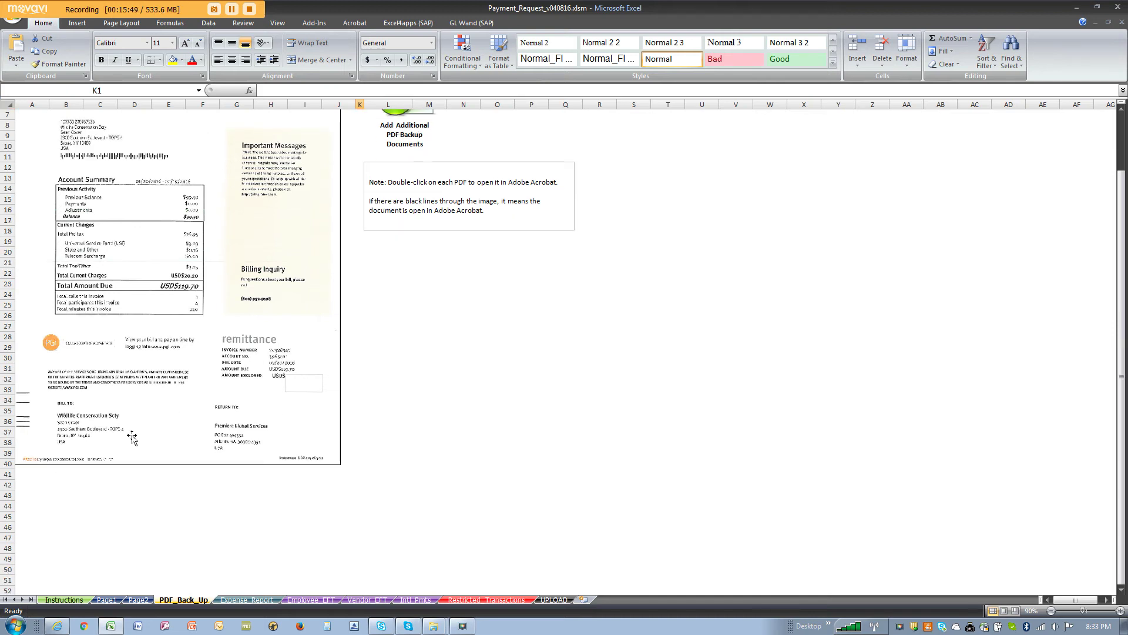
{"action": "left_click", "coordinate": [31, 485]}
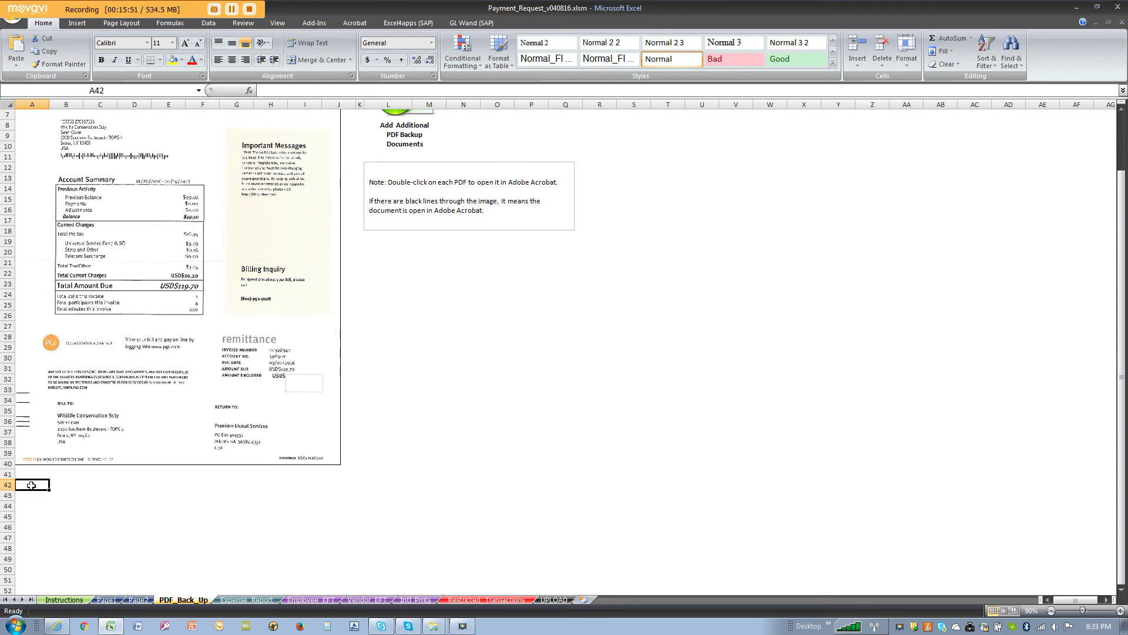
{"action": "left_click_drag", "start_coordinate": [31, 485], "coordinate": [301, 565]}
{"action": "scroll", "coordinate": [302, 566], "scroll_direction": "up", "scroll_amount": 2}
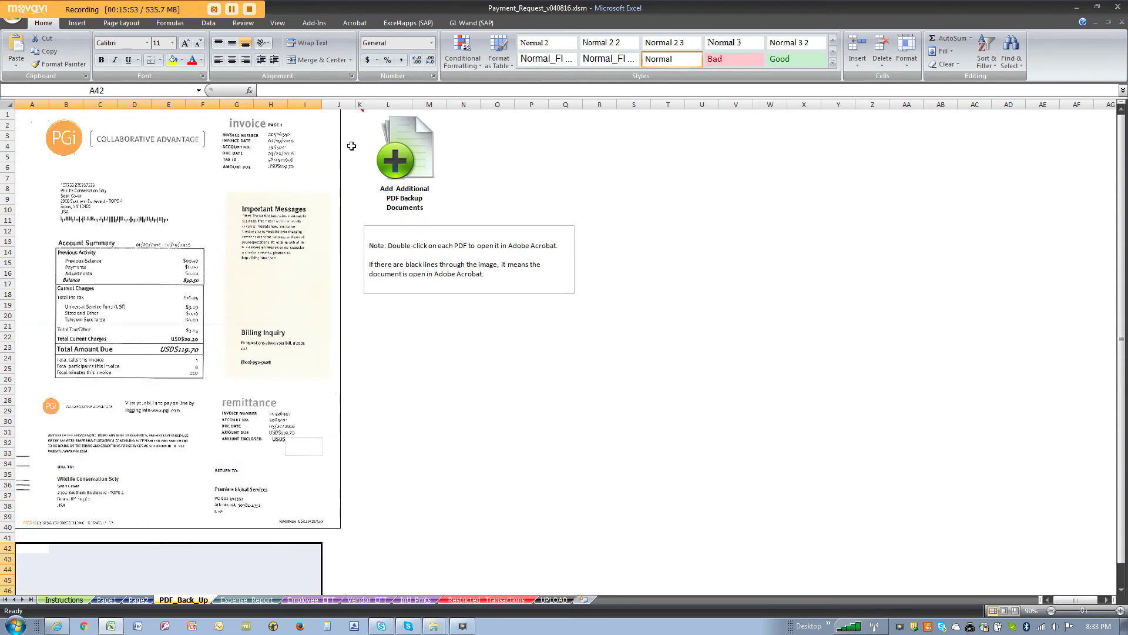
{"action": "left_click", "coordinate": [360, 116]}
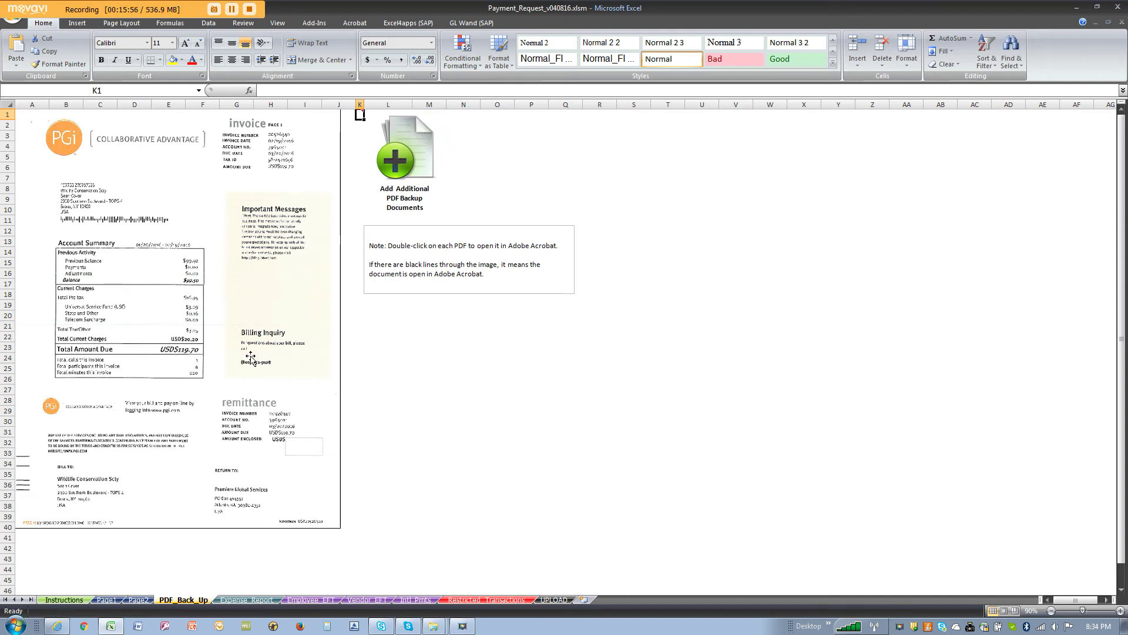
Step: On Page1, enter the requester's full name in the Requested By cell C60
{"action": "left_click", "coordinate": [117, 600]}
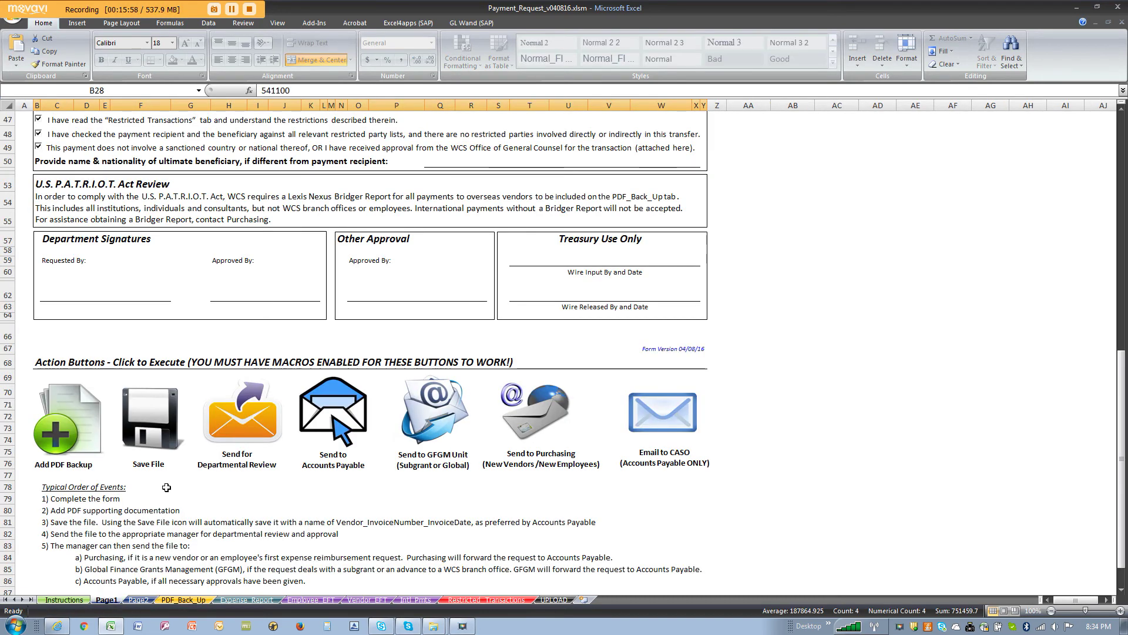
{"action": "scroll", "coordinate": [166, 487], "scroll_direction": "up", "scroll_amount": 11}
{"action": "scroll", "coordinate": [167, 488], "scroll_direction": "up", "scroll_amount": 4}
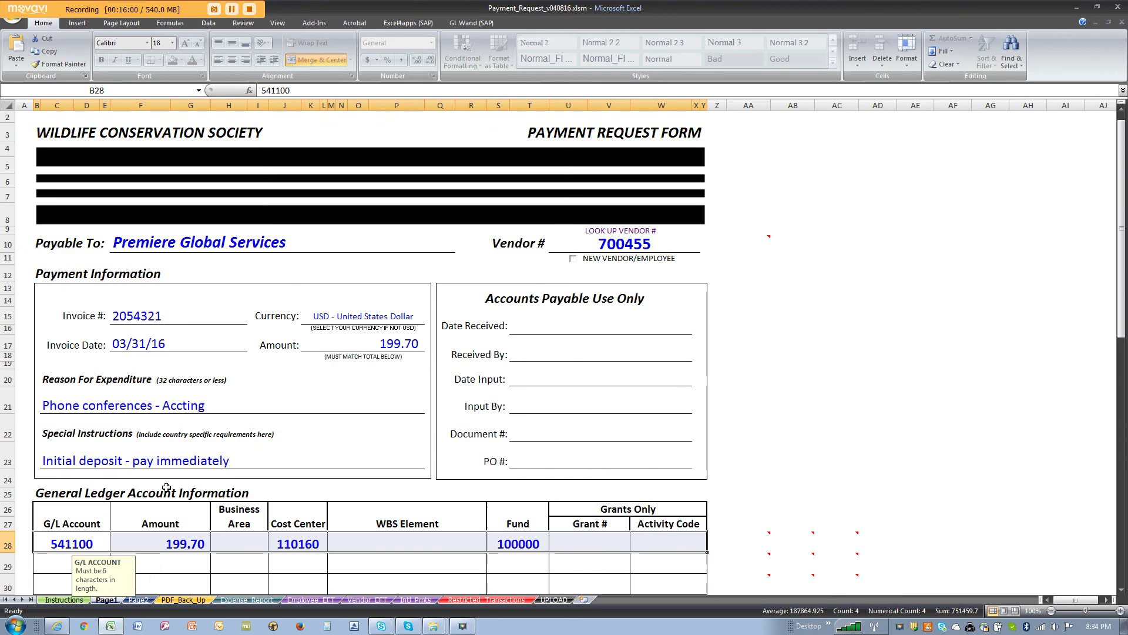
{"action": "scroll", "coordinate": [166, 487], "scroll_direction": "down", "scroll_amount": 5}
{"action": "scroll", "coordinate": [166, 487], "scroll_direction": "down", "scroll_amount": 7}
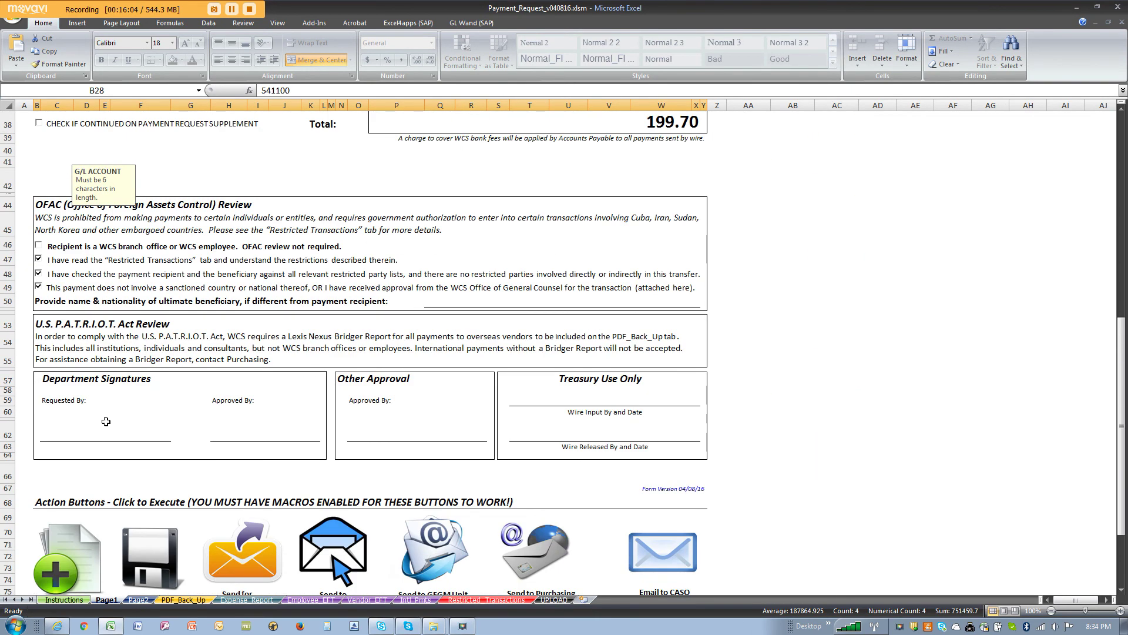
{"action": "left_click", "coordinate": [101, 435]}
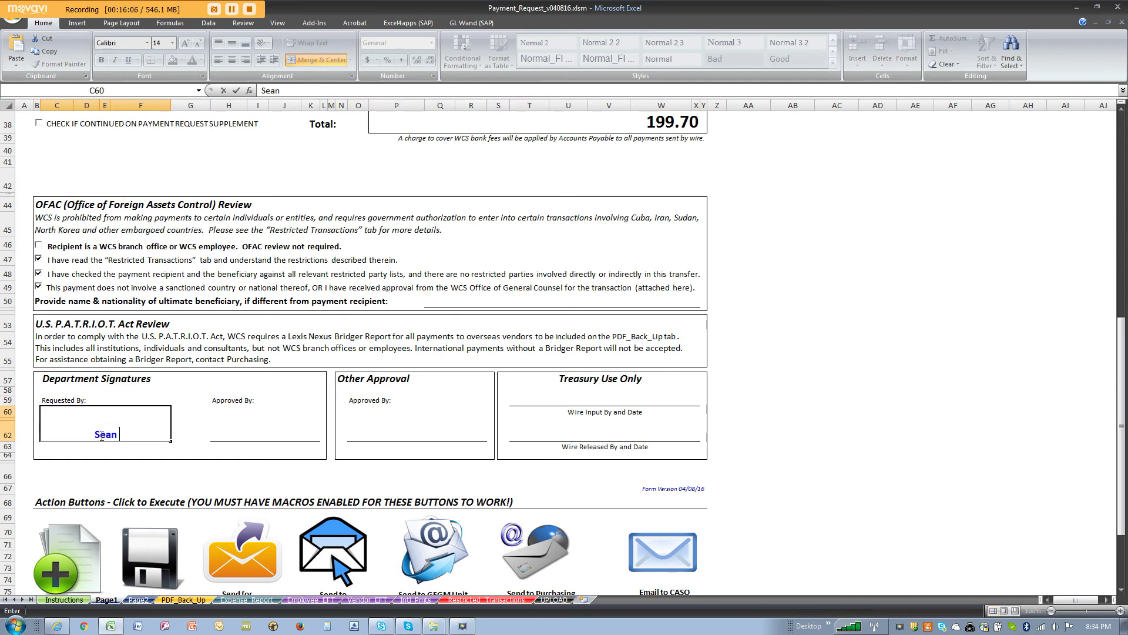
{"action": "key", "text": "Return"}
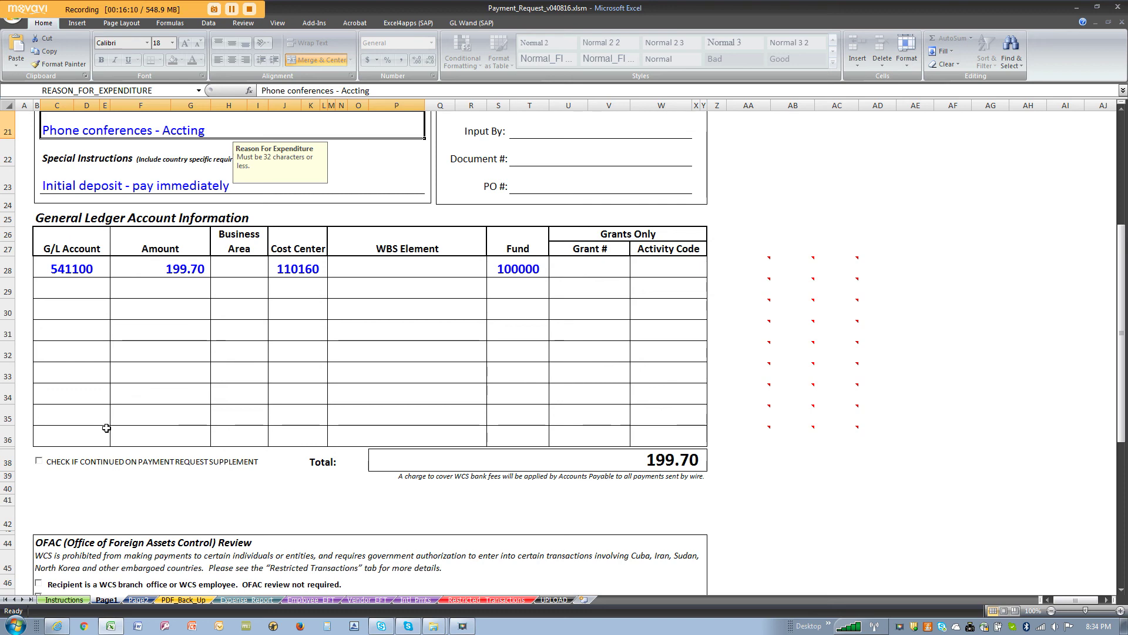
{"action": "scroll", "coordinate": [110, 430], "scroll_direction": "down", "scroll_amount": 10}
{"action": "scroll", "coordinate": [143, 416], "scroll_direction": "down", "scroll_amount": 4}
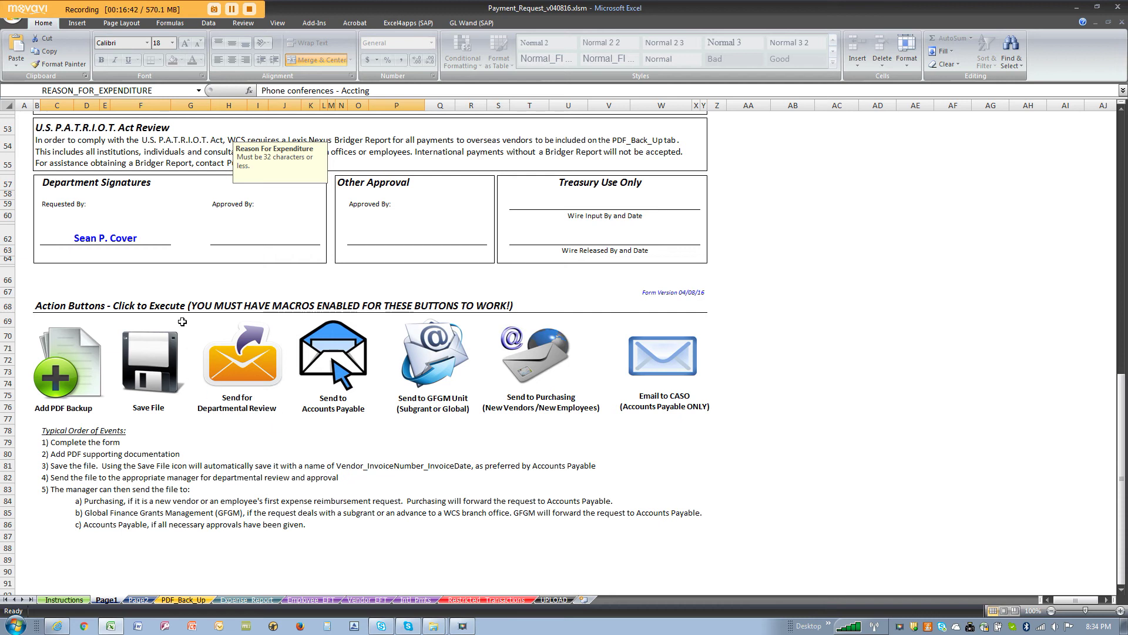
Step: Save the workbook as Payment_Request_Premiere_Global_Services_2054321_03312016.xlsm using the Save File macro button
{"action": "left_click", "coordinate": [162, 363]}
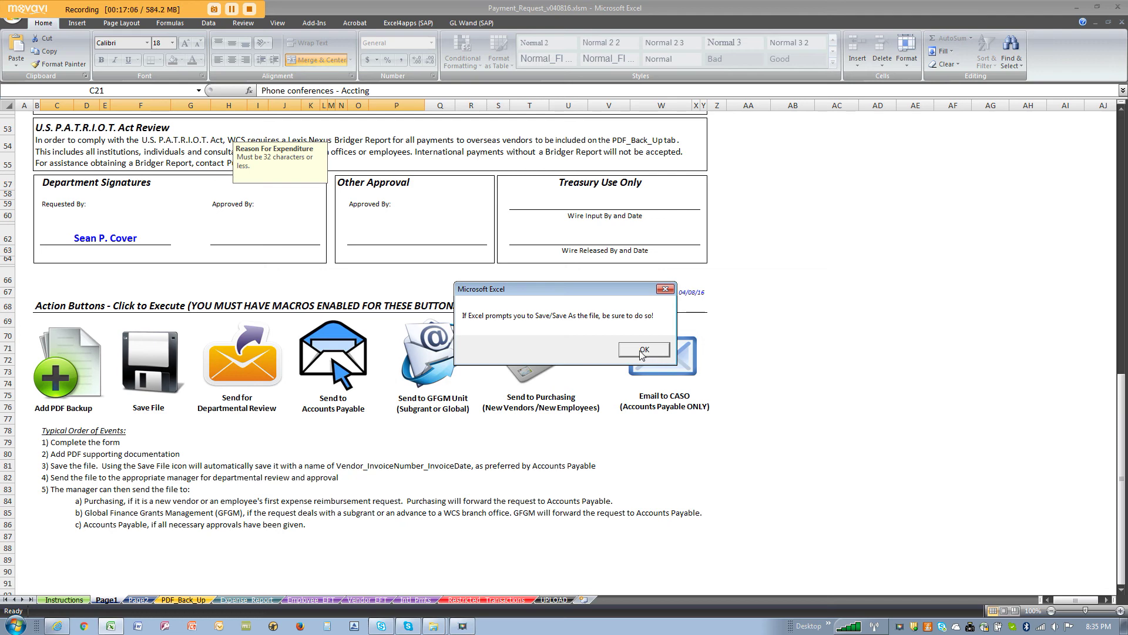
{"action": "left_click", "coordinate": [643, 350]}
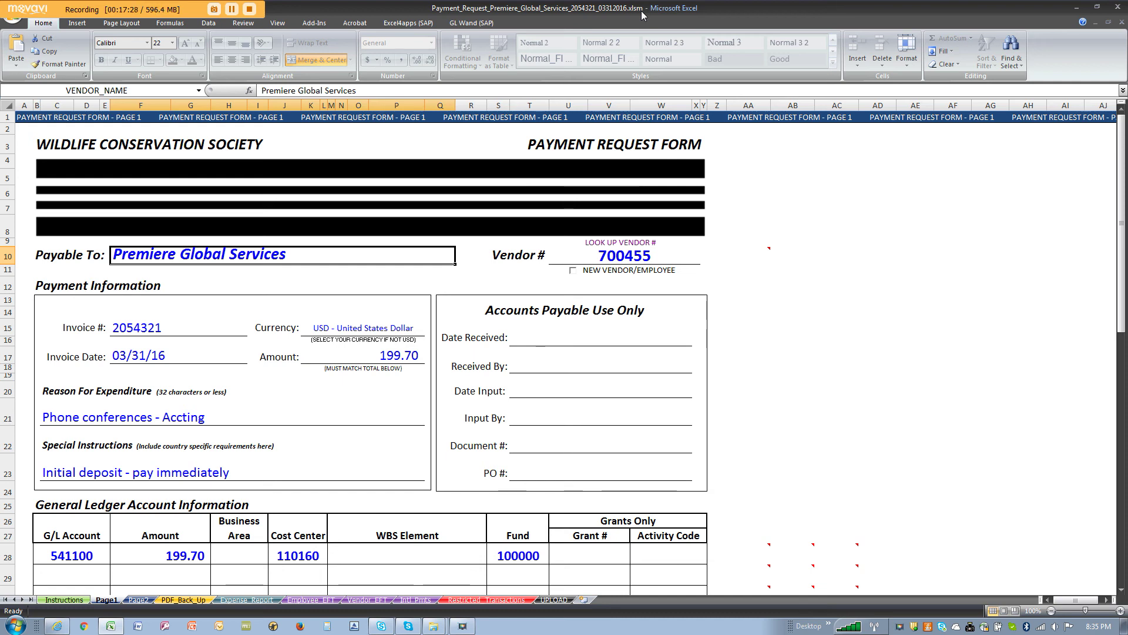
Step: Send the form for departmental review, replacing the previously saved workbook file
{"action": "scroll", "coordinate": [731, 343], "scroll_direction": "down", "scroll_amount": 16}
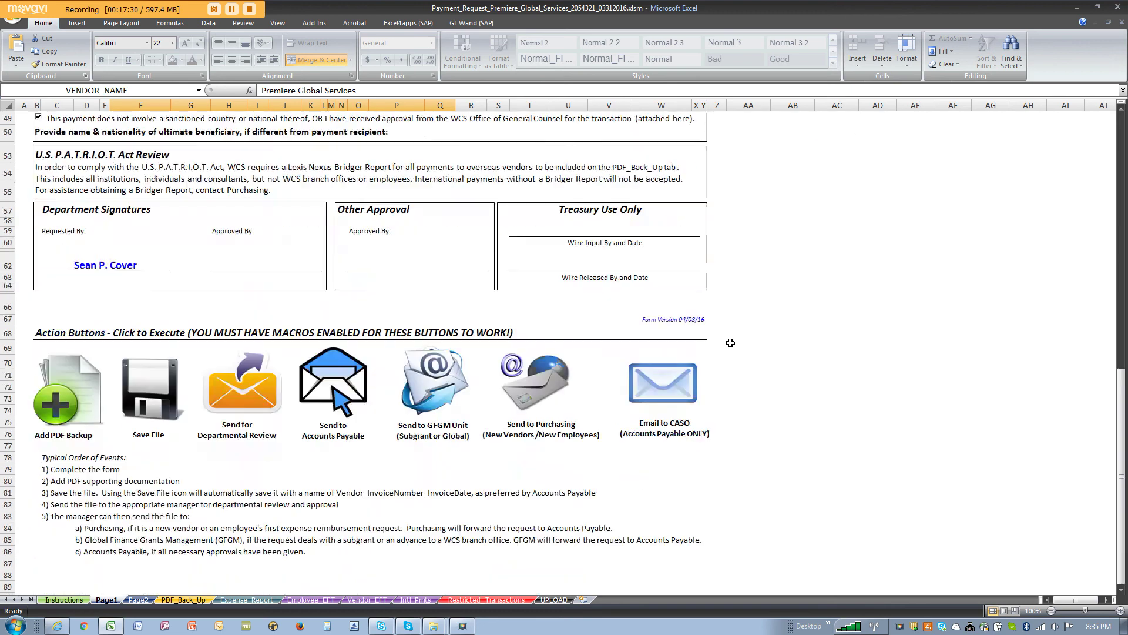
{"action": "left_click", "coordinate": [250, 409]}
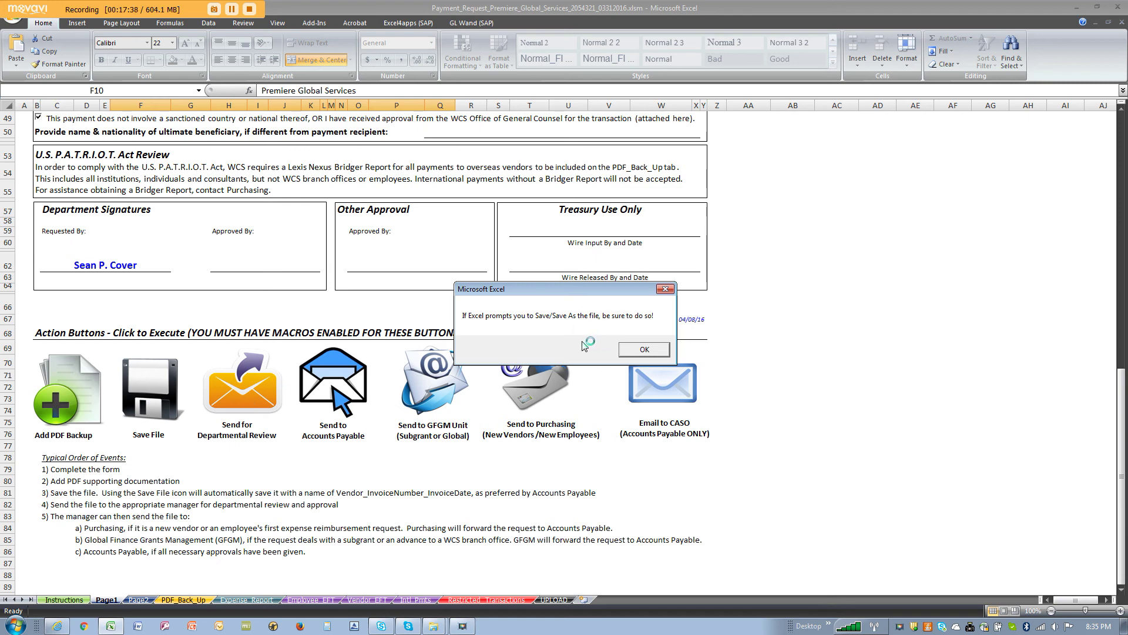
{"action": "left_click", "coordinate": [645, 350]}
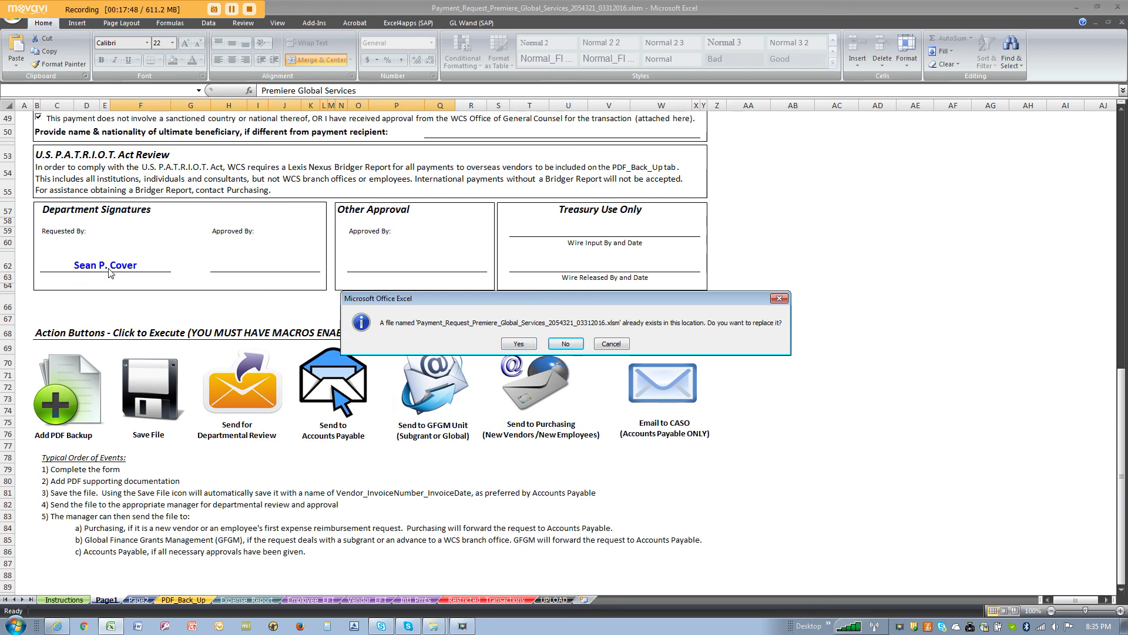
{"action": "left_click", "coordinate": [517, 345]}
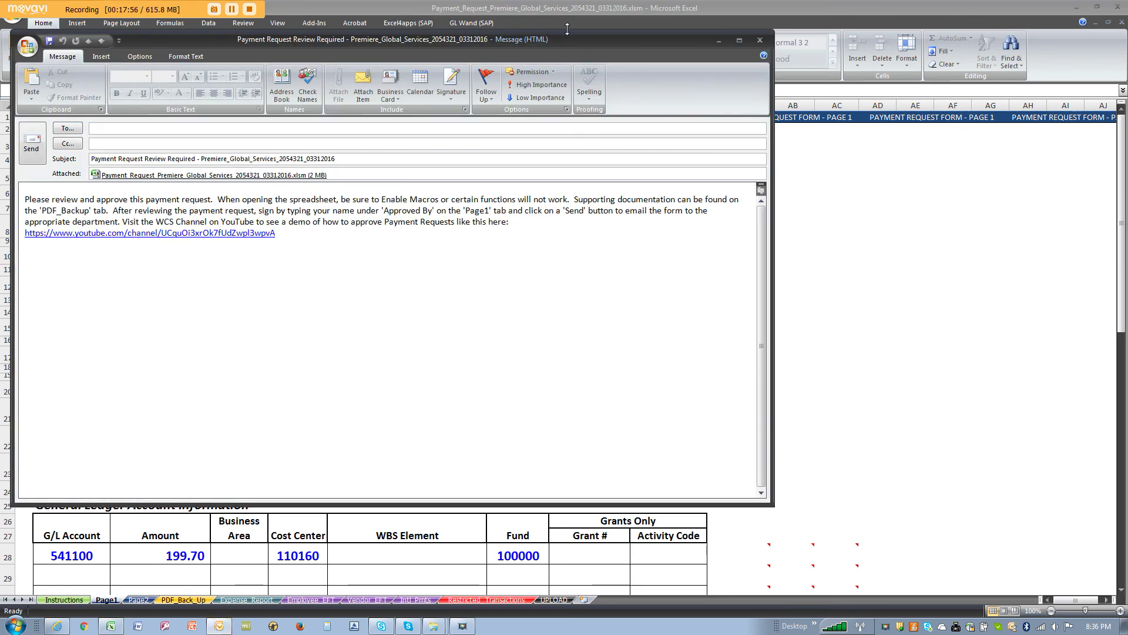
Step: Address the review email to the autocompleted recipient and send it with the workbook attached
{"action": "left_click_drag", "start_coordinate": [566, 37], "coordinate": [749, 94]}
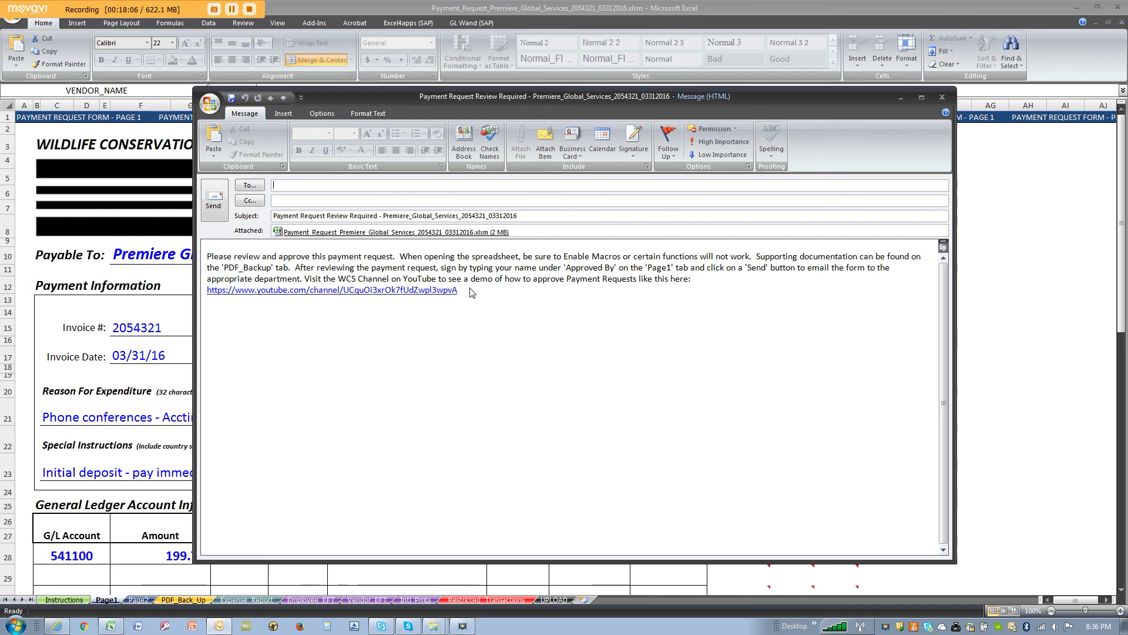
{"action": "type", "text": "cover"}
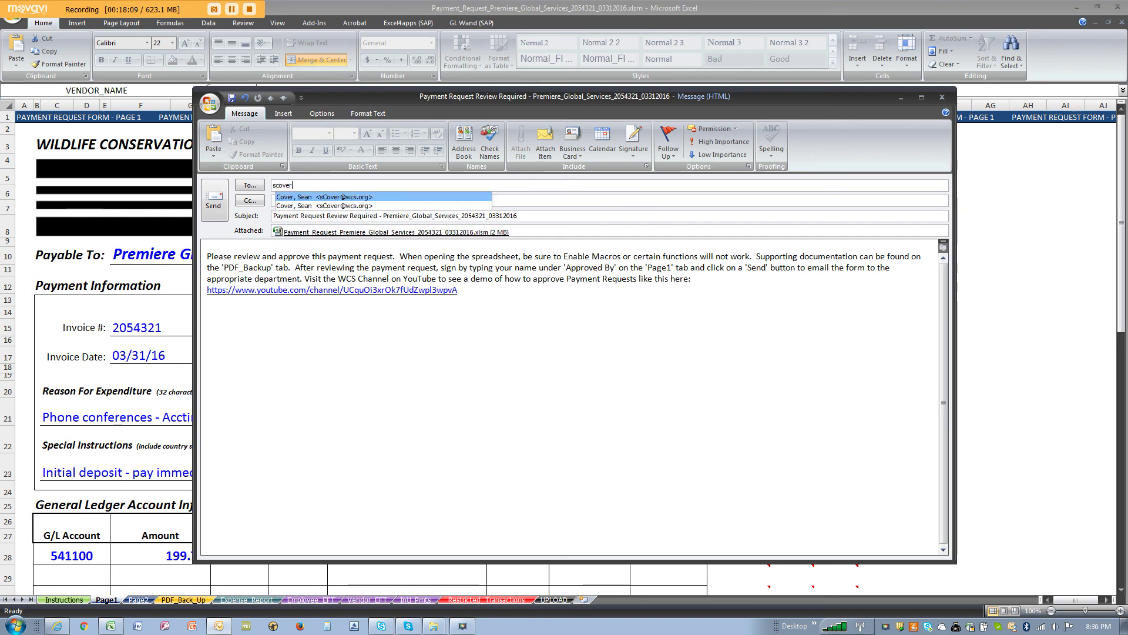
{"action": "key", "text": "Return"}
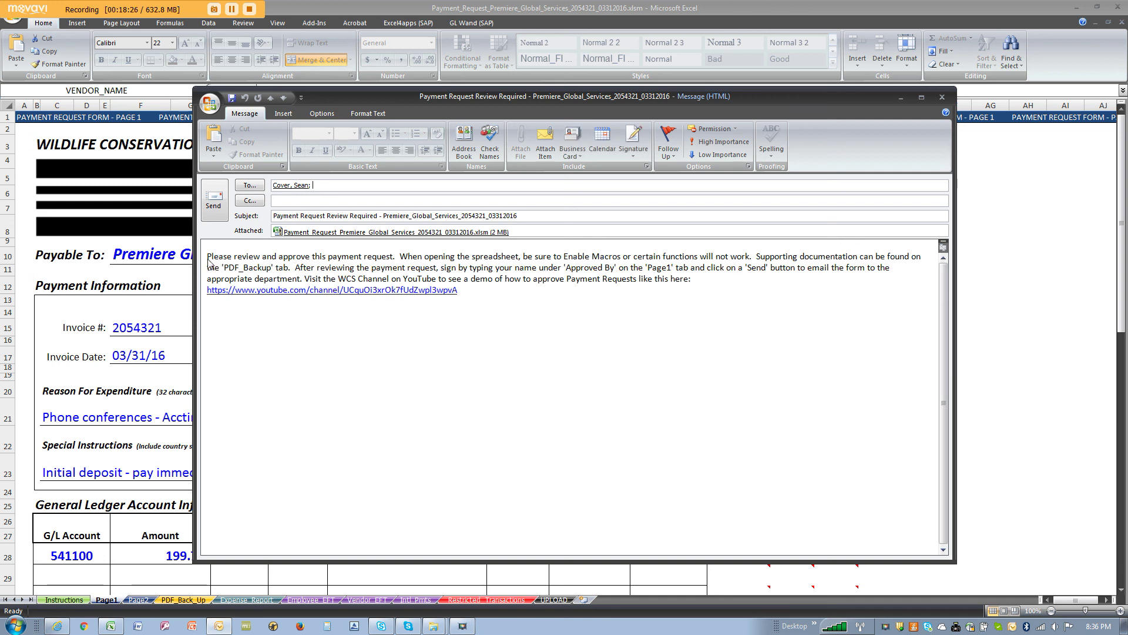
{"action": "left_click", "coordinate": [297, 187]}
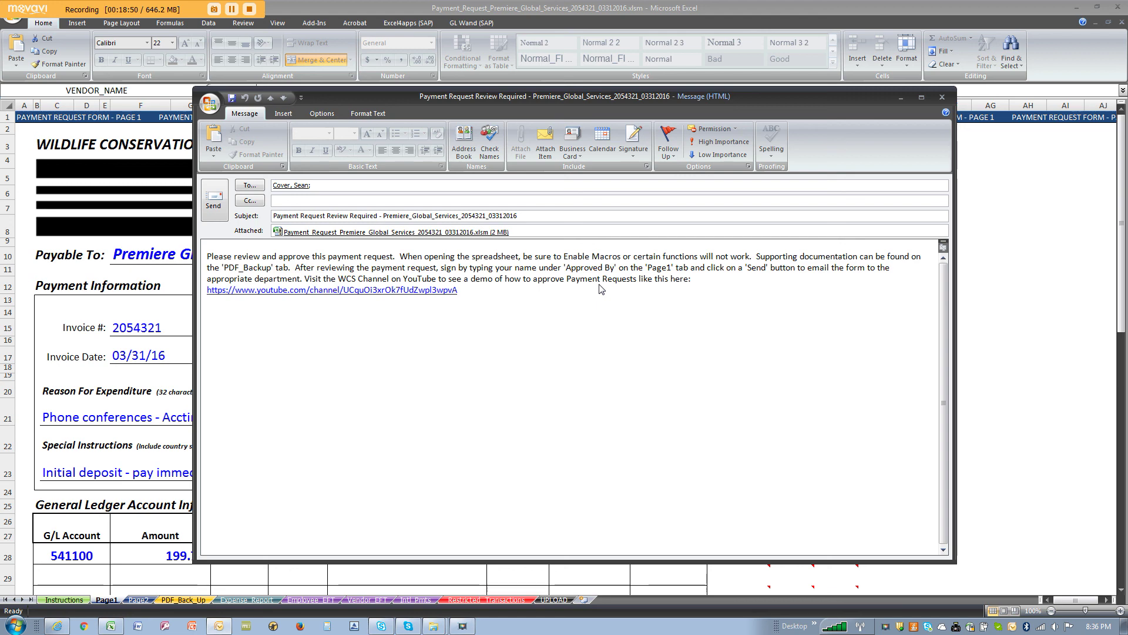
{"action": "left_click", "coordinate": [508, 291]}
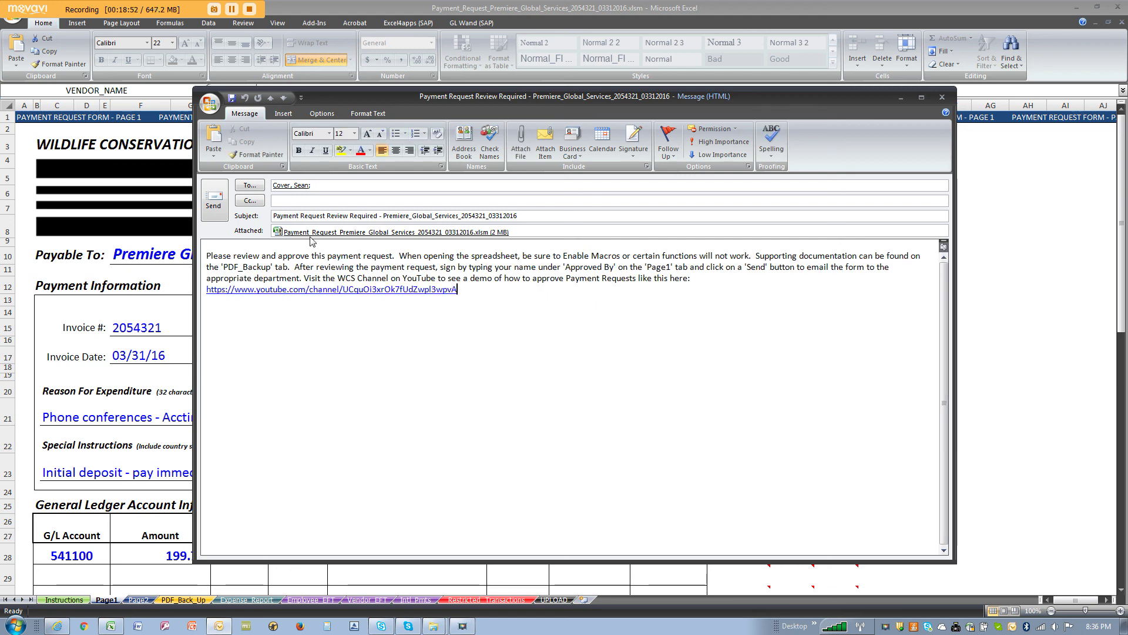
{"action": "left_click", "coordinate": [215, 202]}
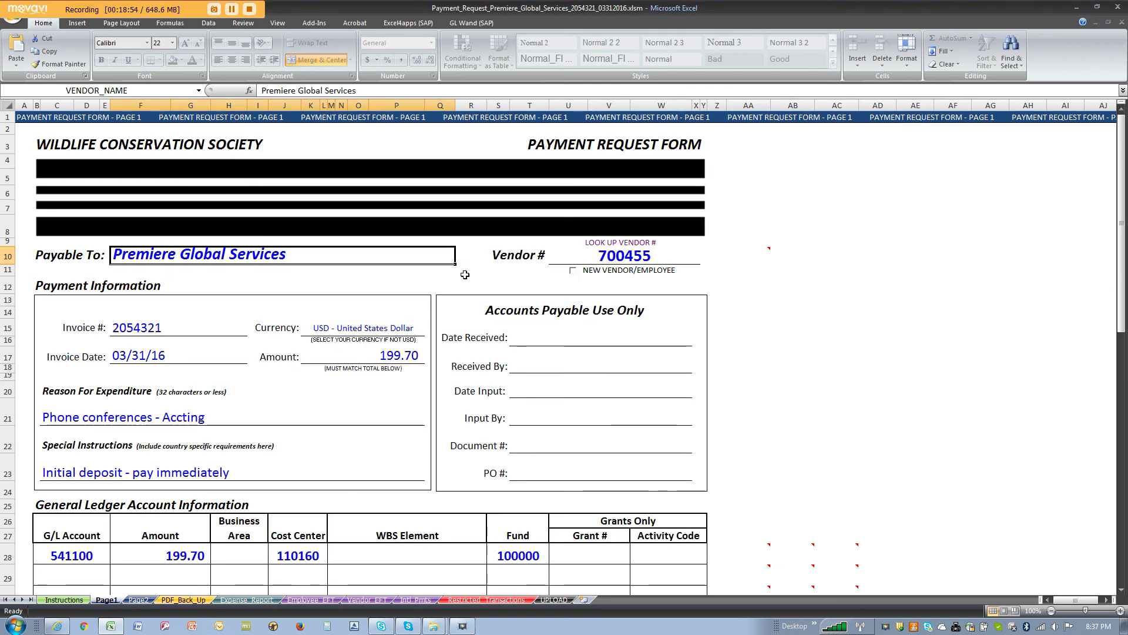